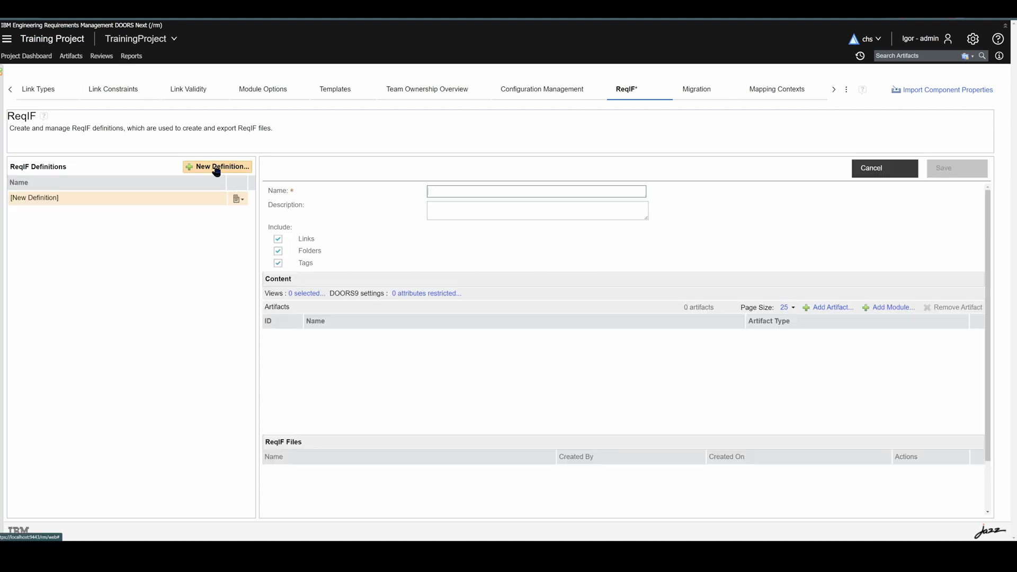
Name the new ReqIF definition R1
type("R1")
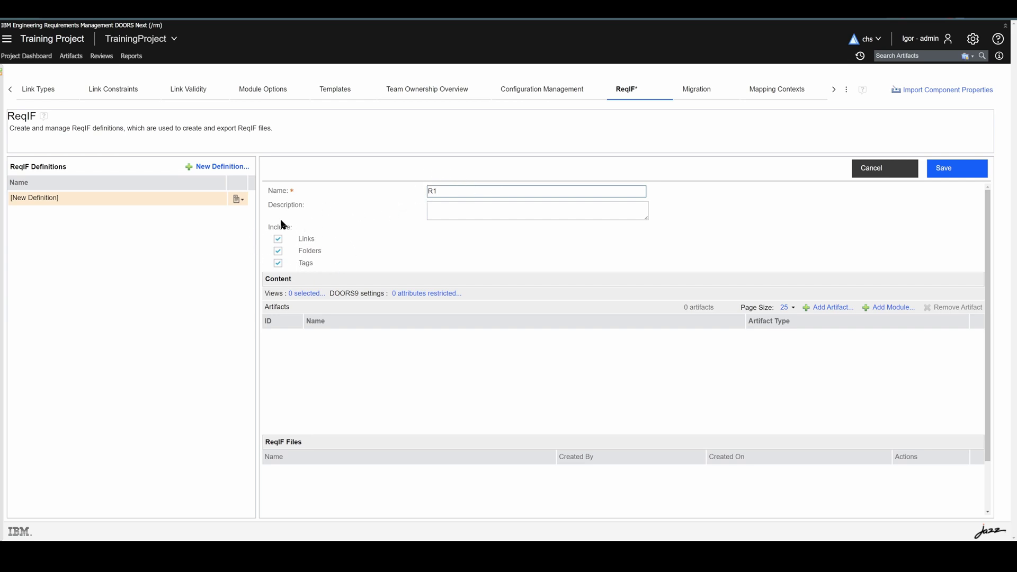
left_click(278, 239)
left_click(278, 251)
left_click(278, 263)
left_click(278, 263)
left_click(278, 251)
left_click(278, 239)
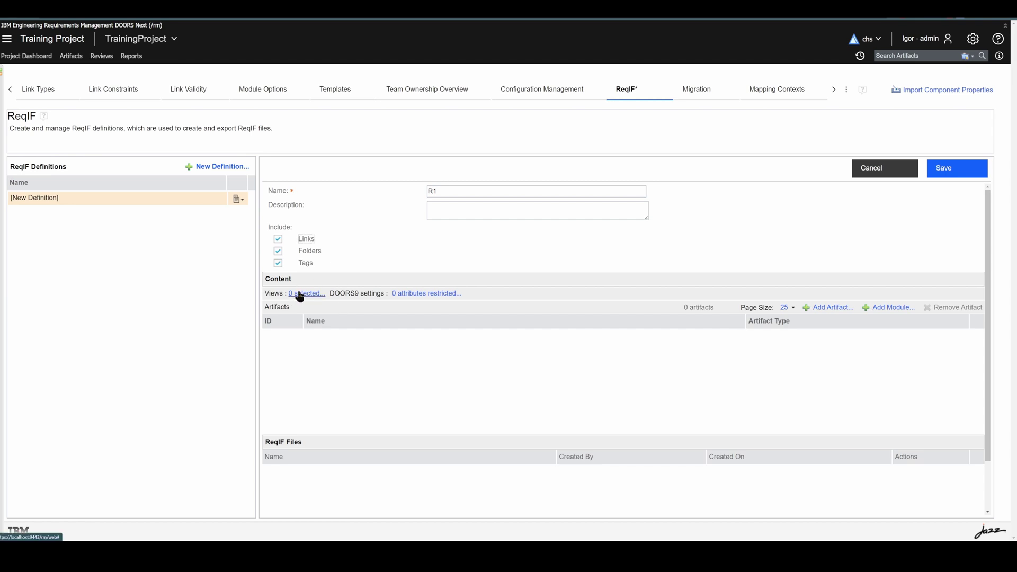
Add the artifact Humidity operational limits of the device from the base artifacts' AMR Hazards and Risks folder to the definition
left_click(816, 313)
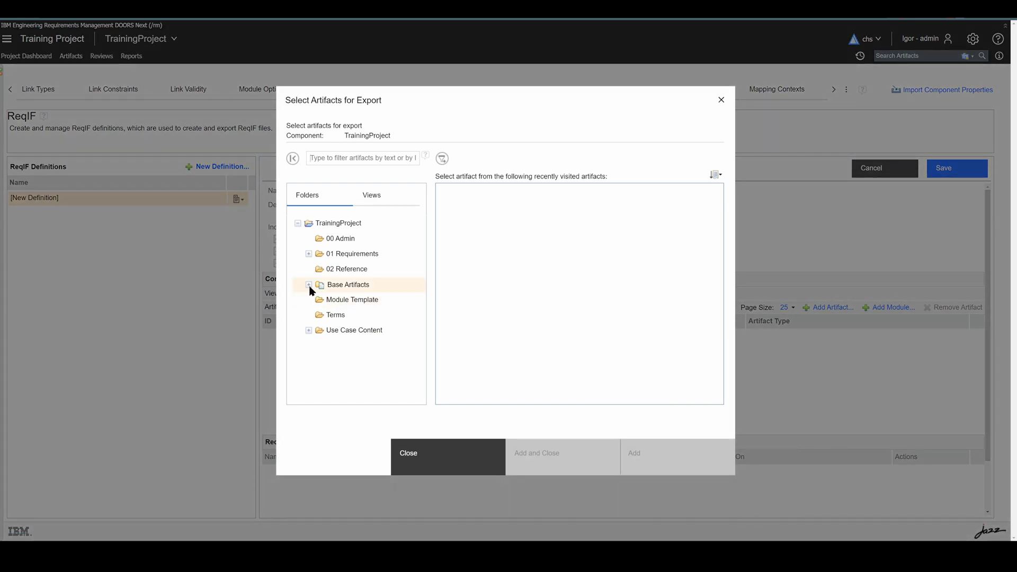
left_click(309, 285)
left_click(320, 315)
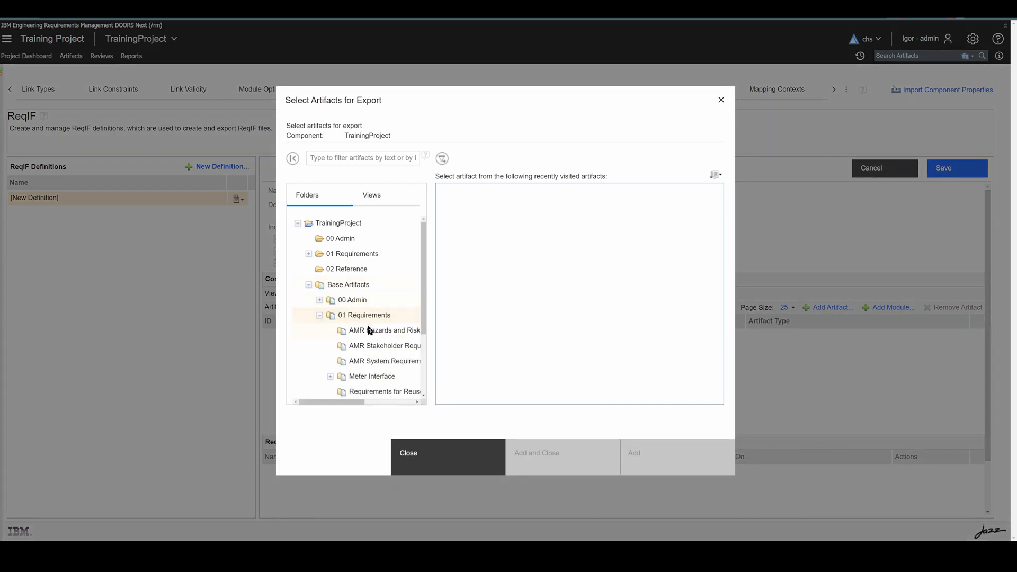
left_click(370, 330)
left_click(504, 189)
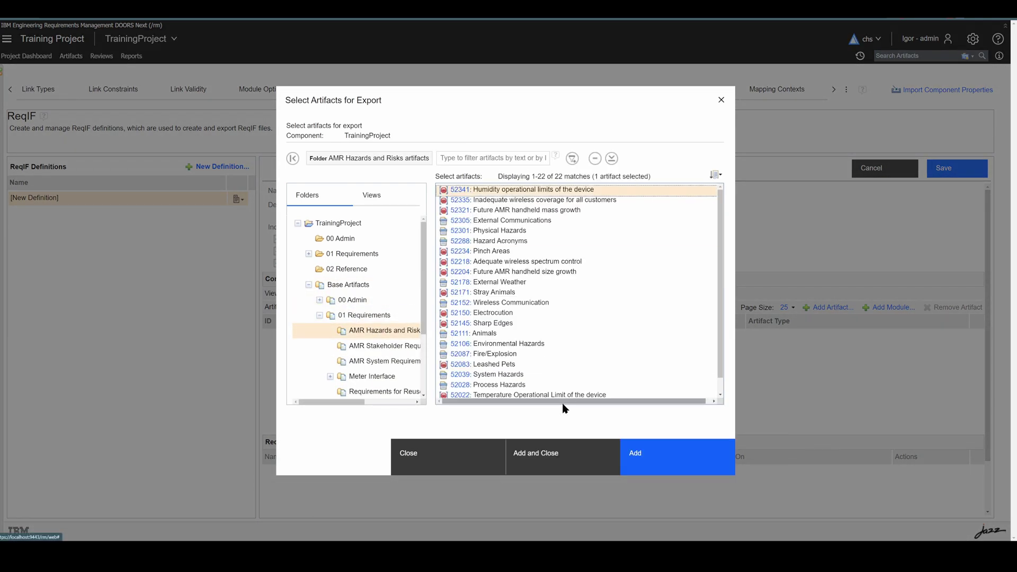
left_click(653, 462)
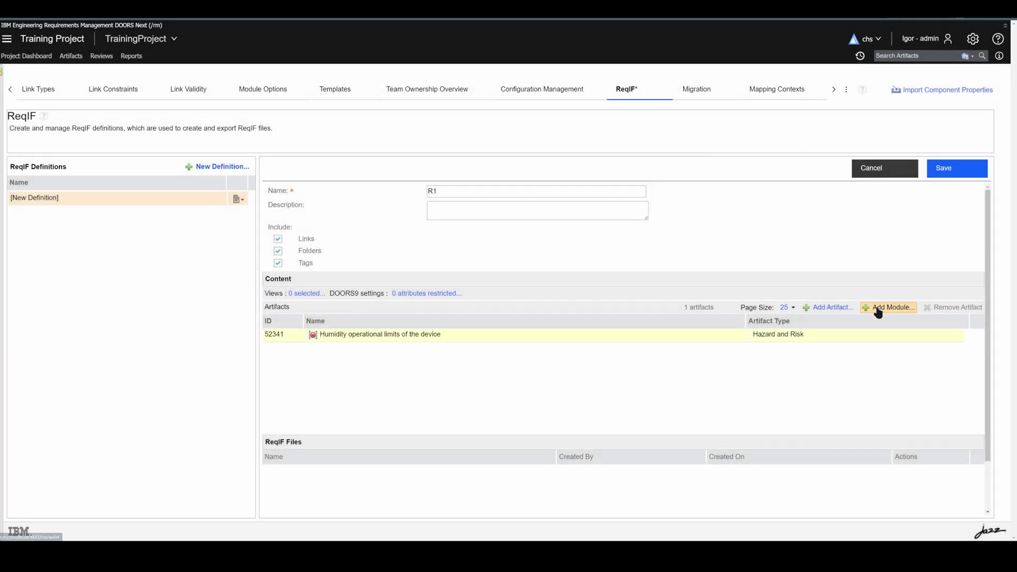
Add the AMR Stakeholder Requirements Specification module to the definition and save it
left_click(879, 309)
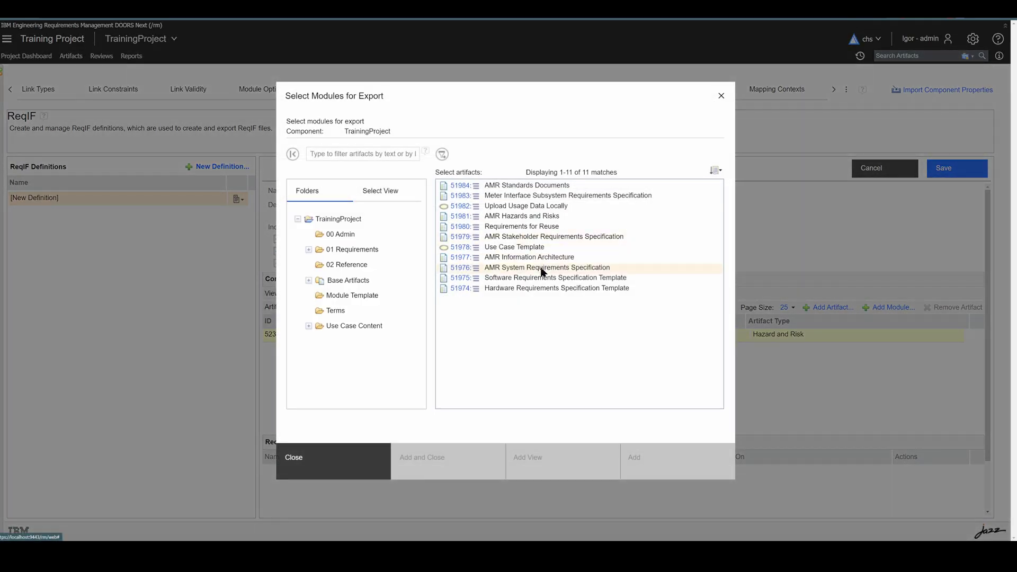
left_click(552, 239)
left_click(631, 453)
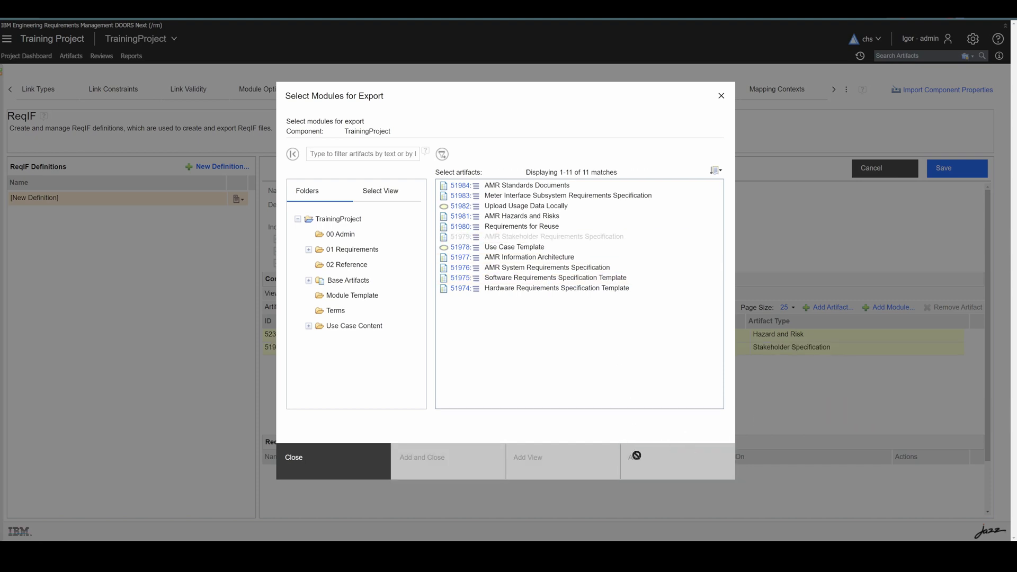
left_click(339, 469)
left_click(941, 174)
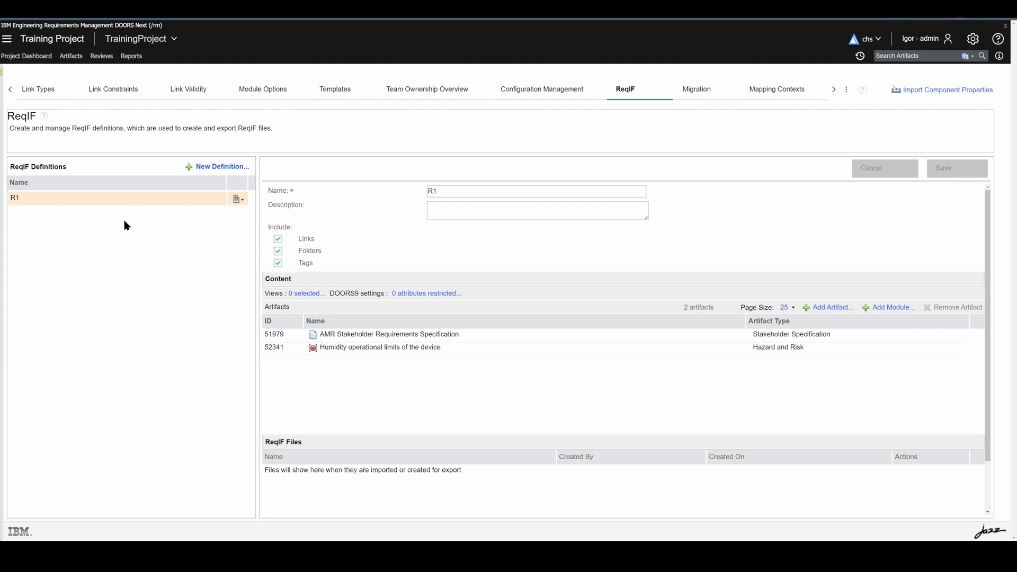
Export the R1 definition to a ReqIF file and download the resulting R1.reqifz
left_click(241, 199)
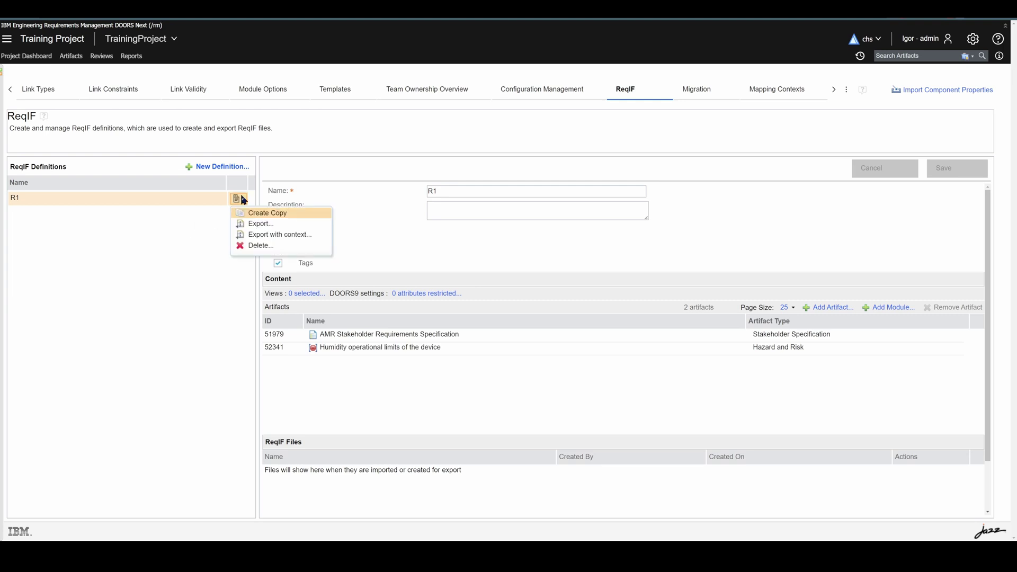
left_click(264, 224)
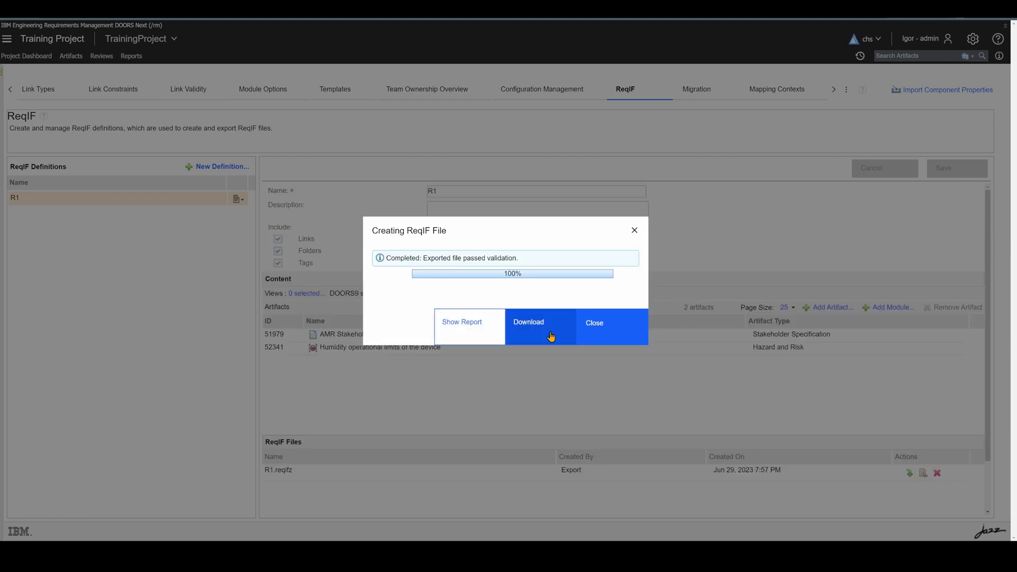
left_click(622, 324)
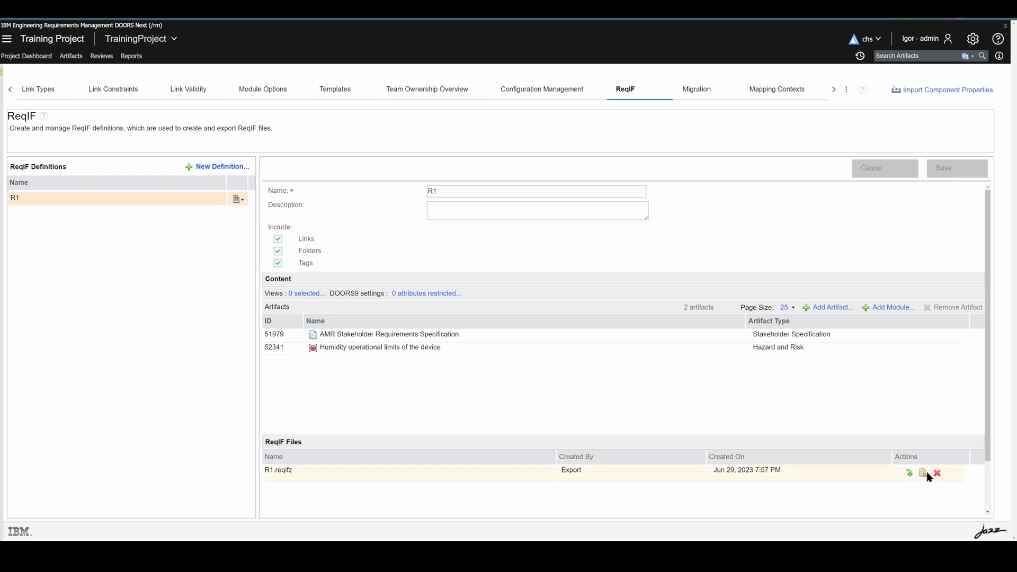
left_click(909, 474)
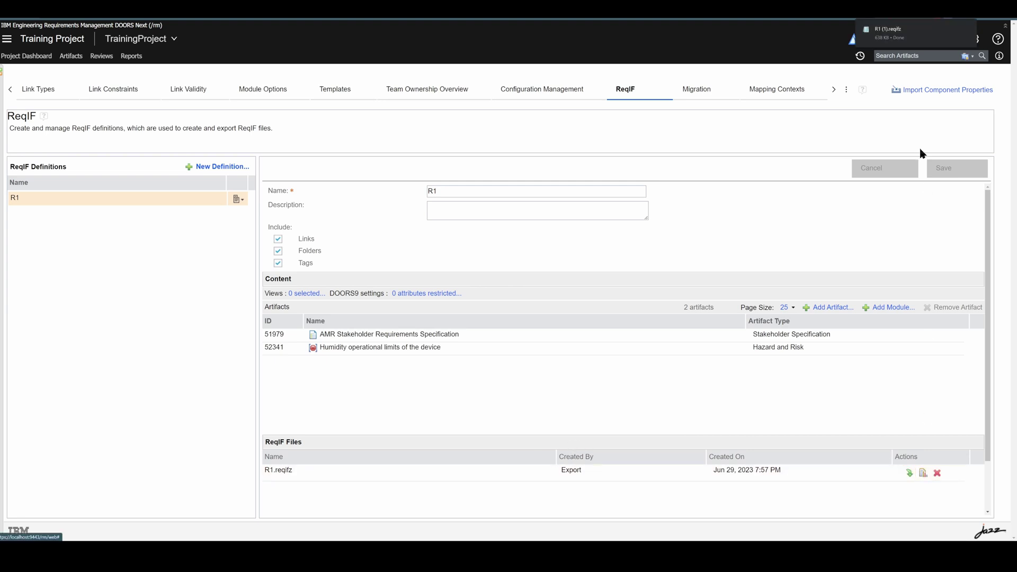
mouse_move(883, 40)
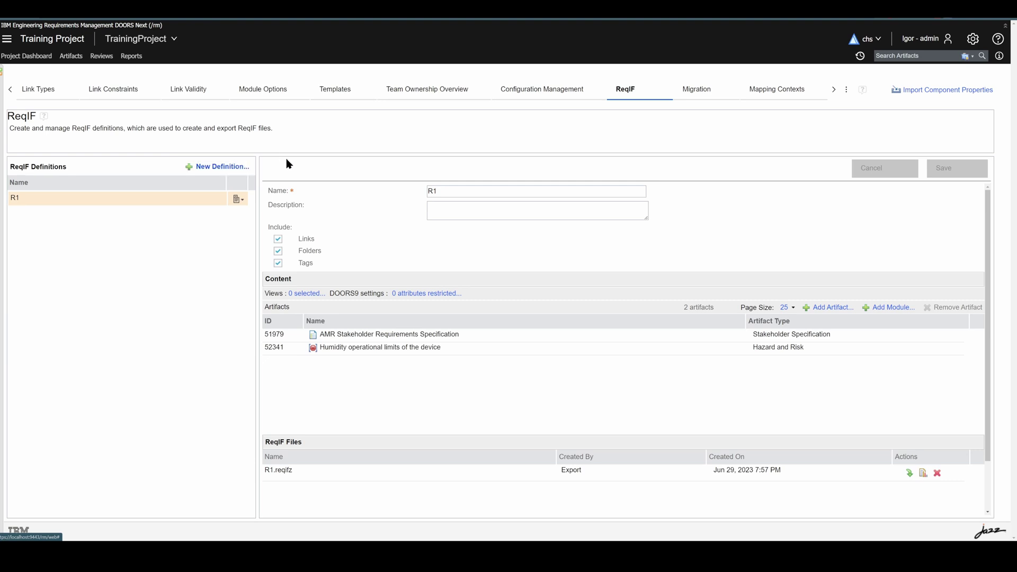
Export the R1 definition a second time without downloading the file
left_click(238, 198)
left_click(259, 225)
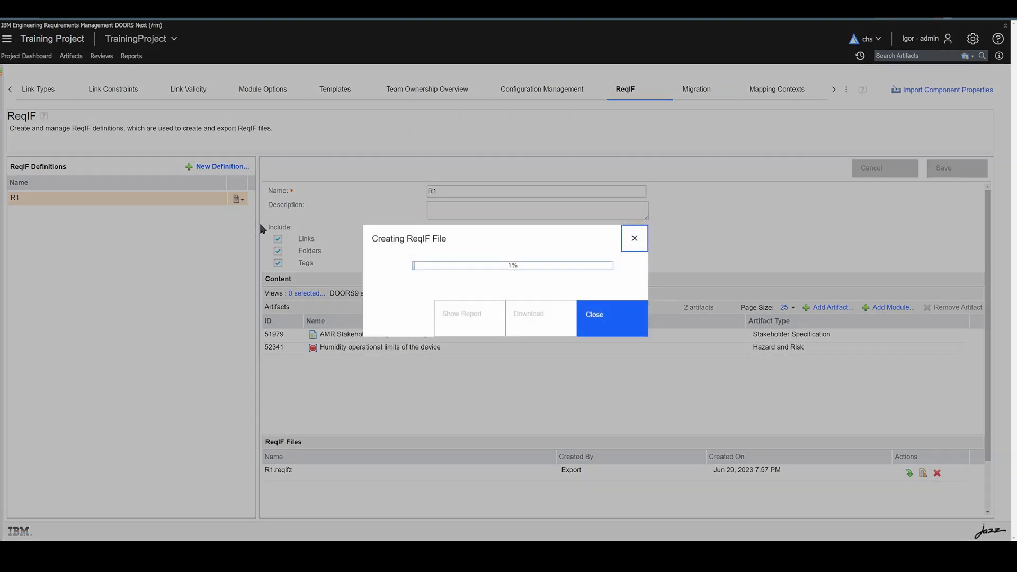
left_click(616, 321)
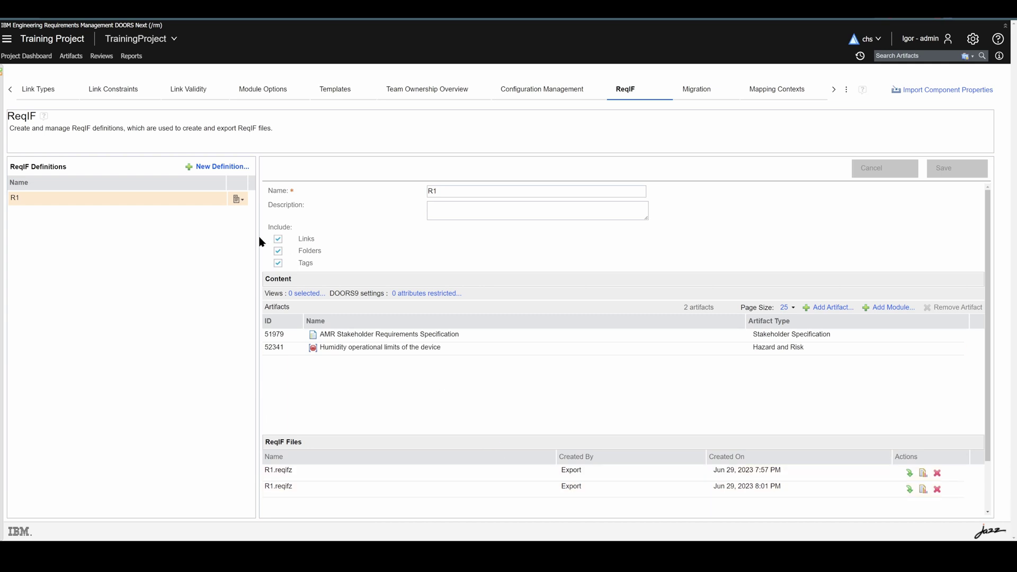
Create a component named "training reqif" in Training Project without a template and dismiss its component setup
left_click(7, 41)
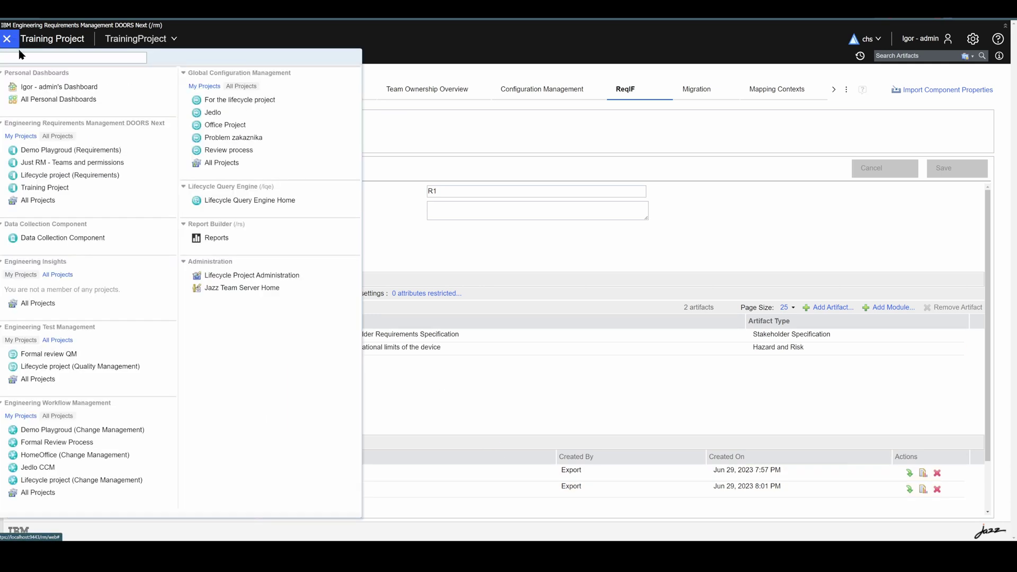
left_click(57, 190)
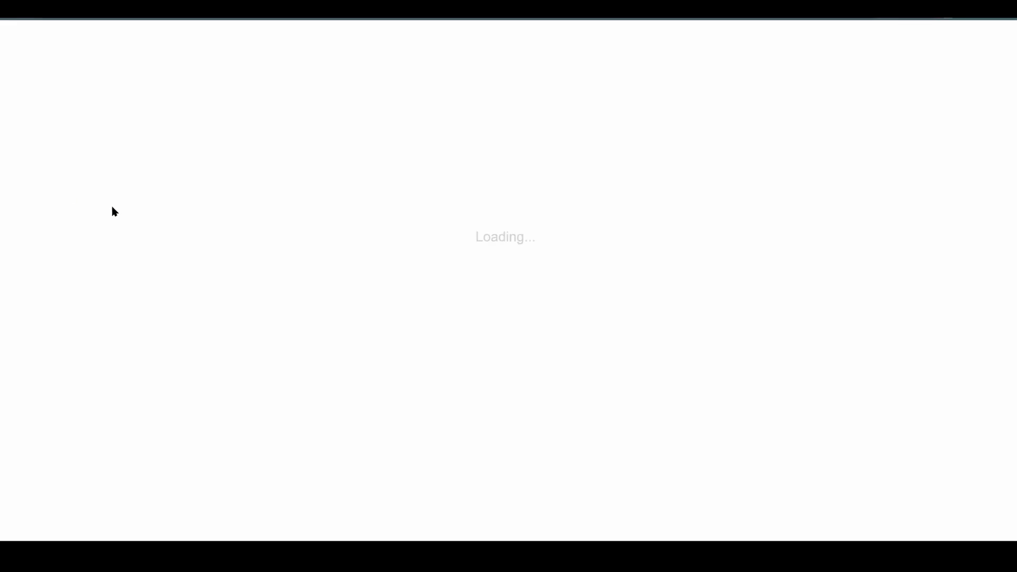
left_click(283, 220)
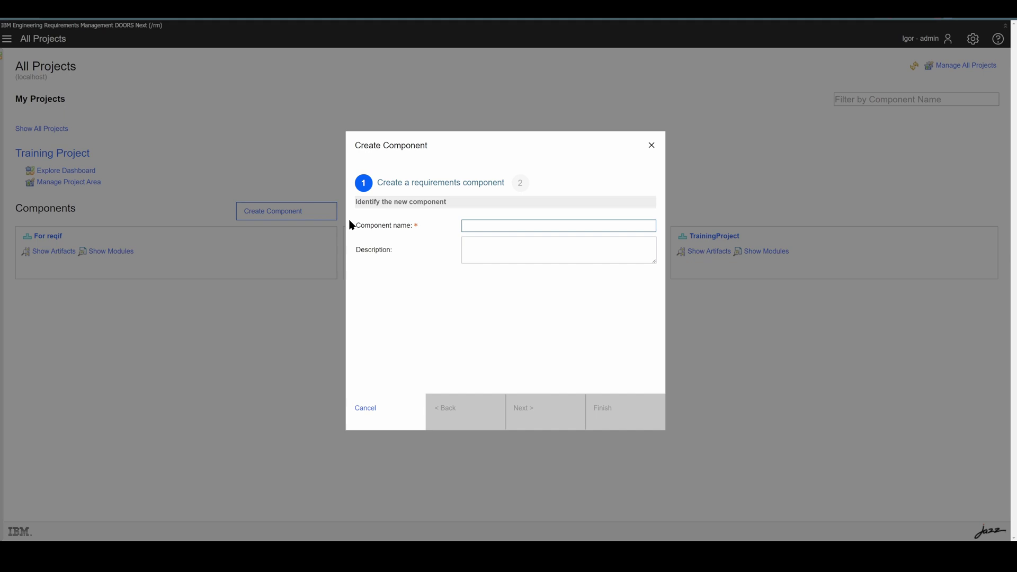
type("training reqif")
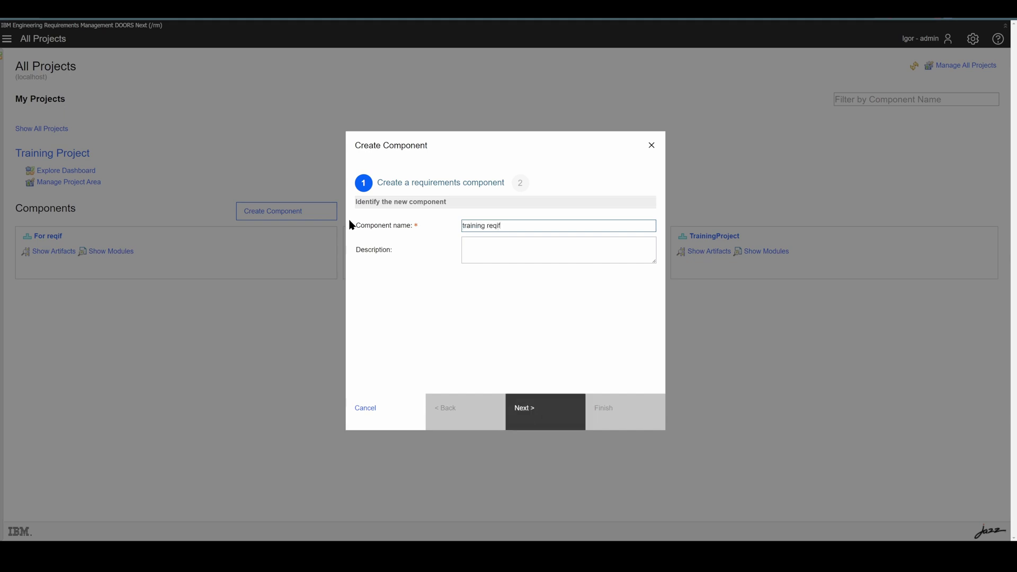
left_click(530, 410)
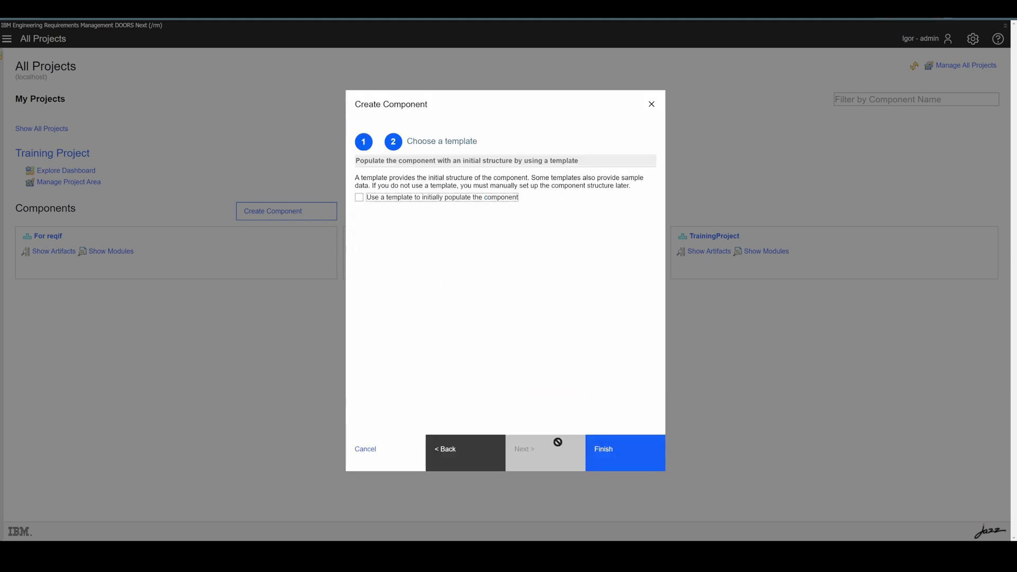
left_click(622, 454)
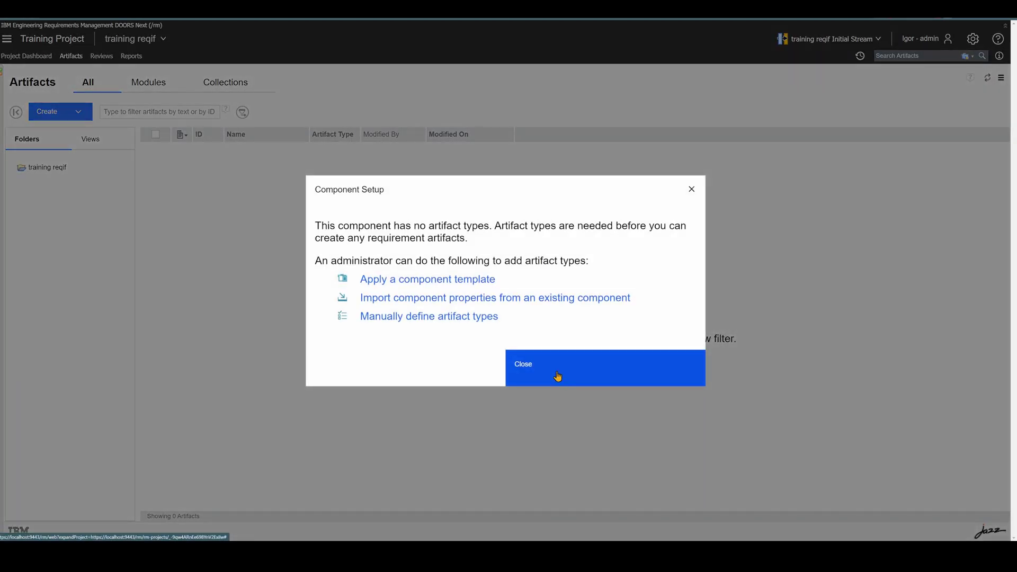
left_click(556, 376)
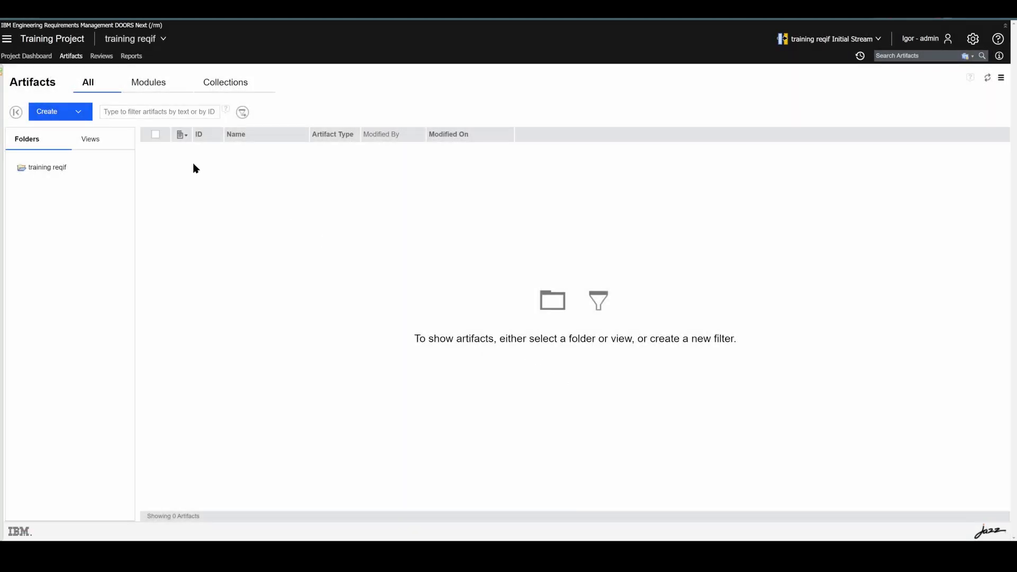
Start an advanced import of requirements from a ReqIF file and upload the package R1 (1).reqifz
left_click(73, 111)
left_click(73, 134)
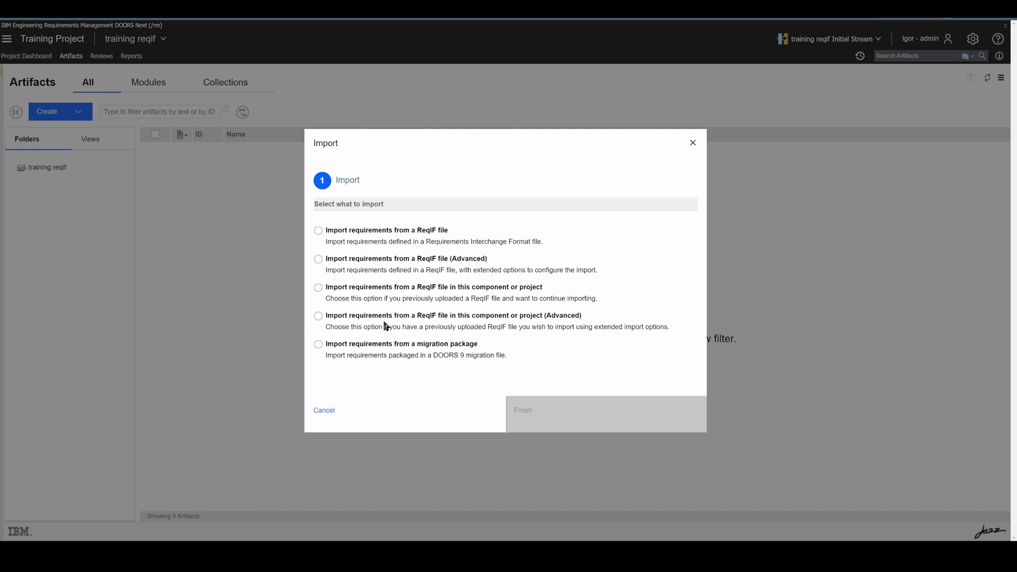
left_click(318, 259)
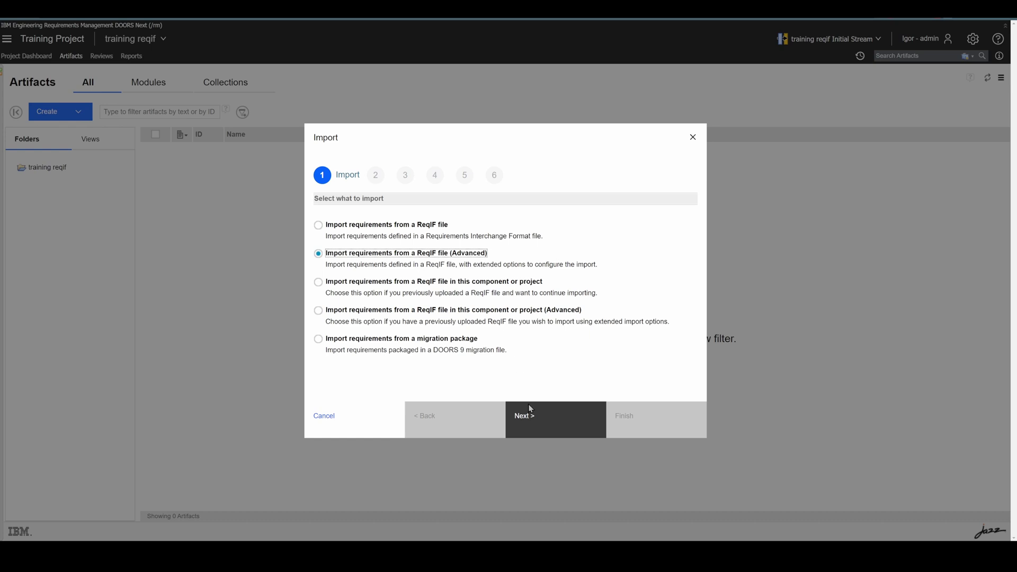
left_click(536, 424)
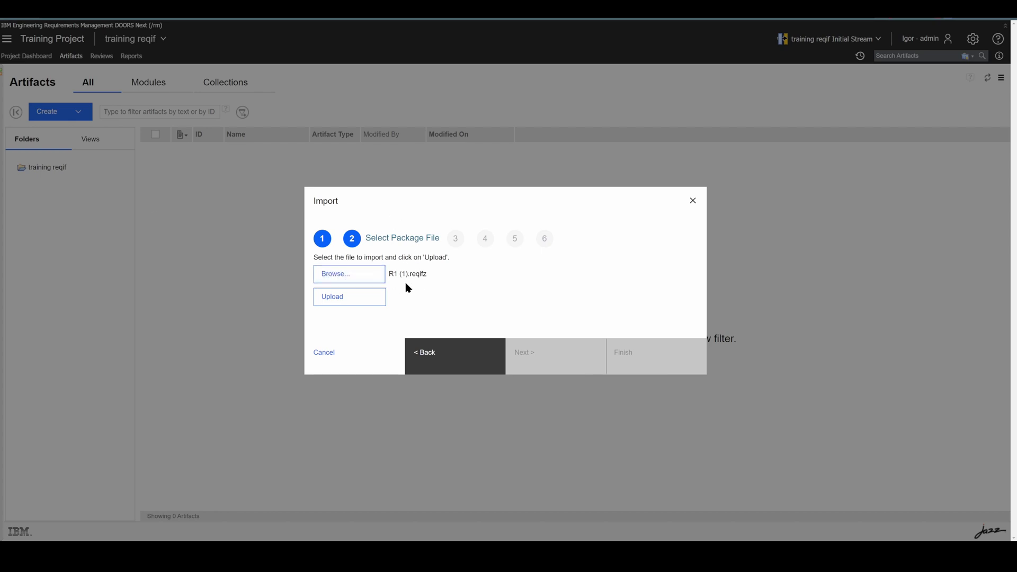
left_click(349, 300)
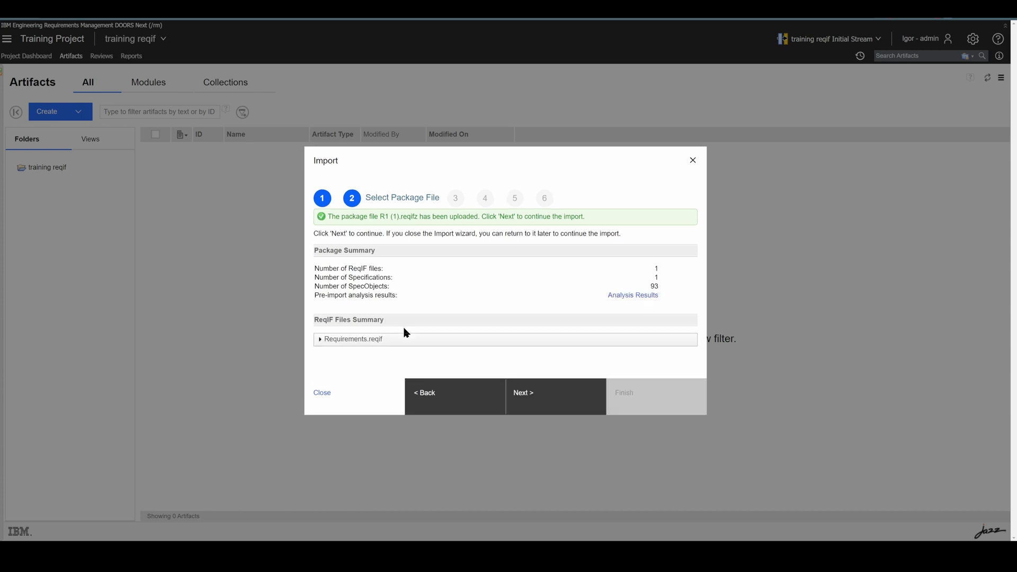
Examine the package summary and the totals of attribute definitions, artifact types and artifacts in Requirements.reqif
left_click(360, 340)
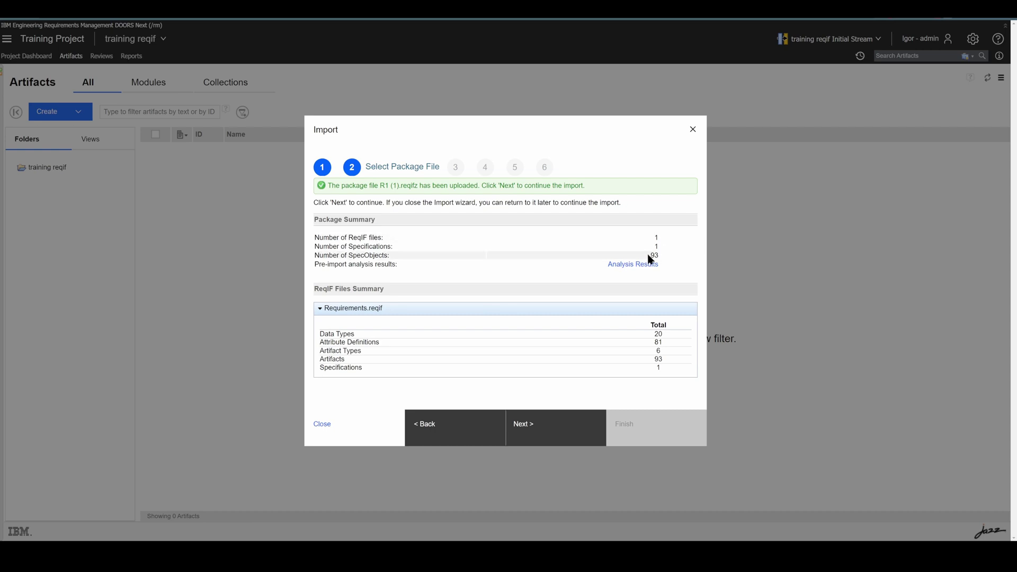
mouse_move(664, 339)
left_mouse_down()
mouse_move(649, 337)
mouse_move(682, 342)
mouse_move(651, 343)
left_mouse_up()
double_click(651, 342)
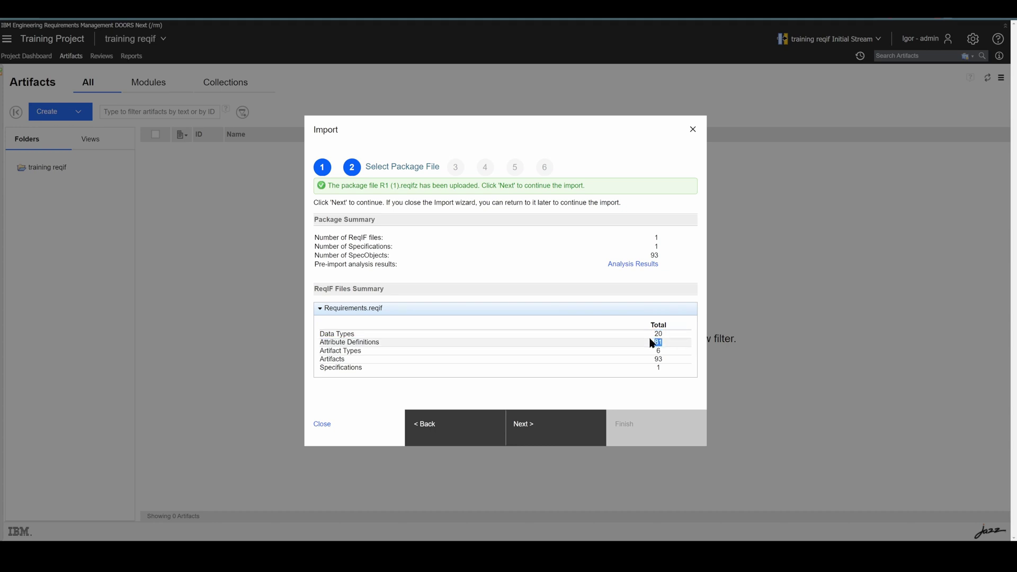
double_click(649, 354)
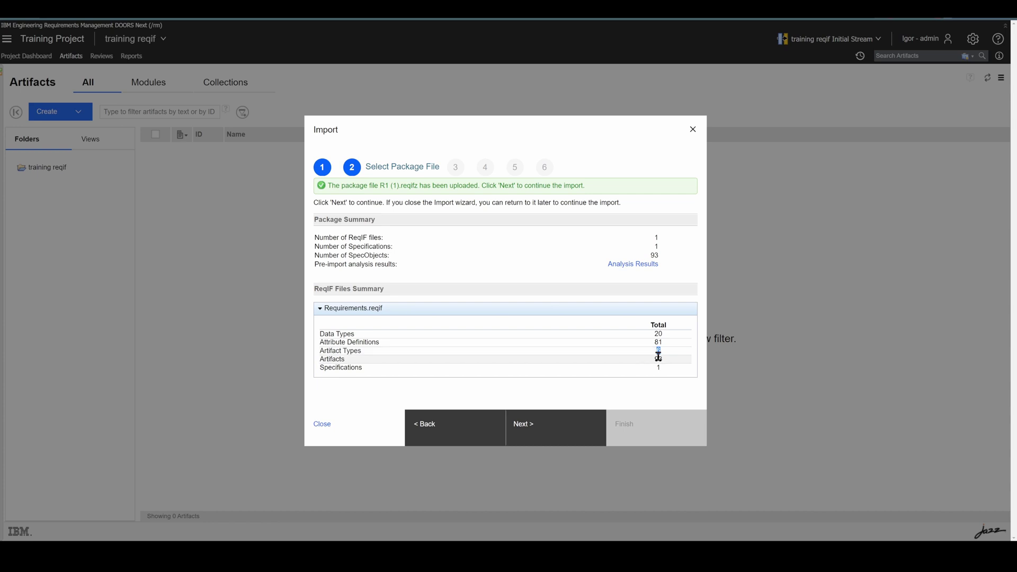
double_click(643, 361)
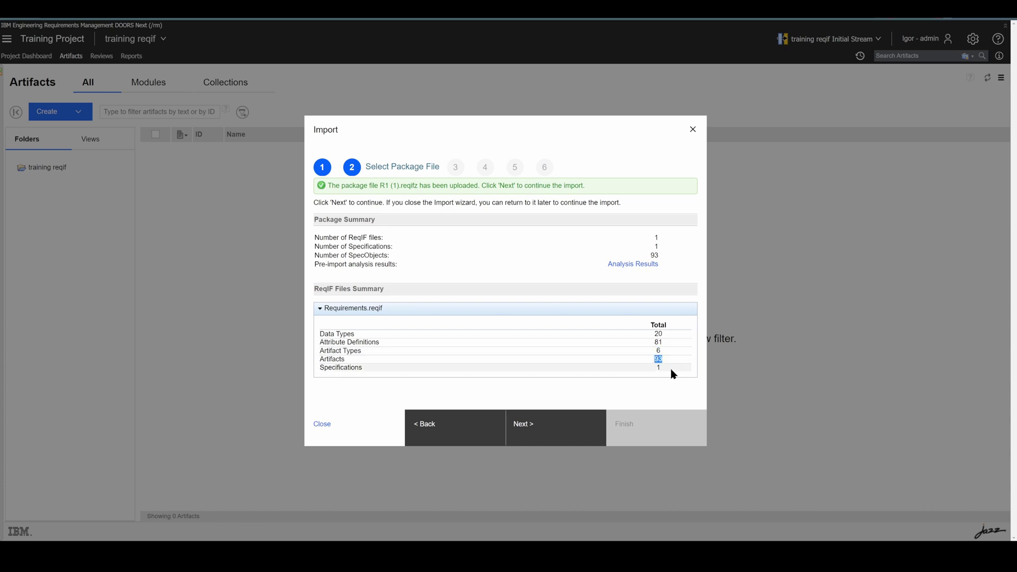
left_click_drag(659, 252, 649, 260)
left_click_drag(674, 379, 522, 405)
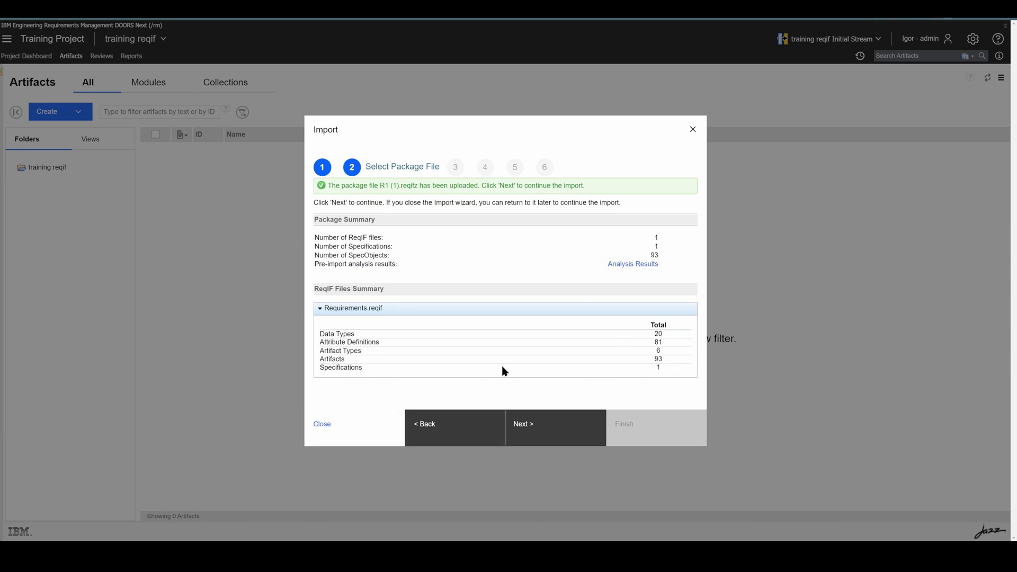
Accept the uploaded R1 (1).reqifz package and continue to the import options
left_click(555, 438)
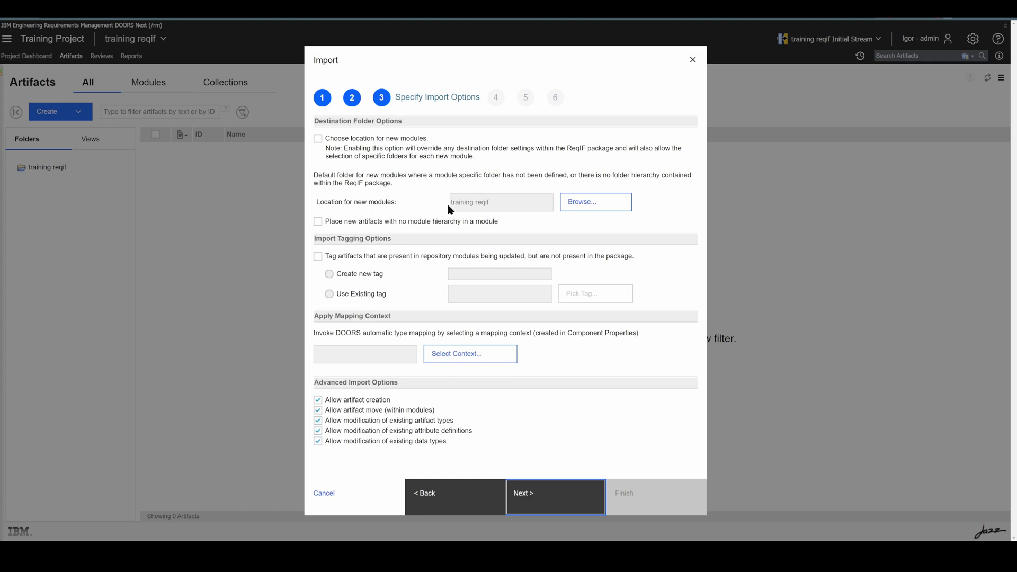
Try the option that places new artifacts with no module hierarchy in a module, opening the module selection without choosing one
left_click(424, 221)
left_click(317, 221)
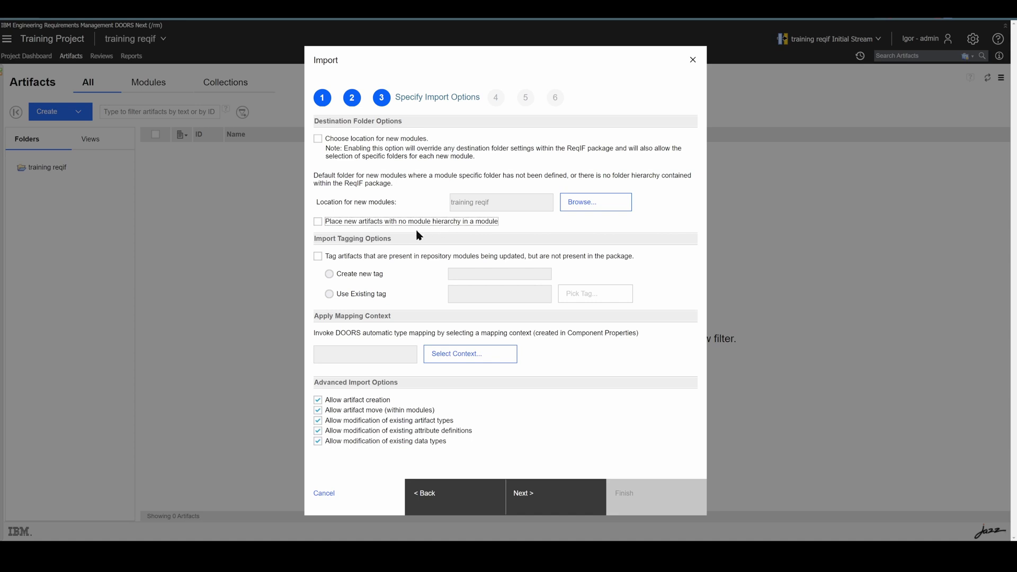
left_click(318, 222)
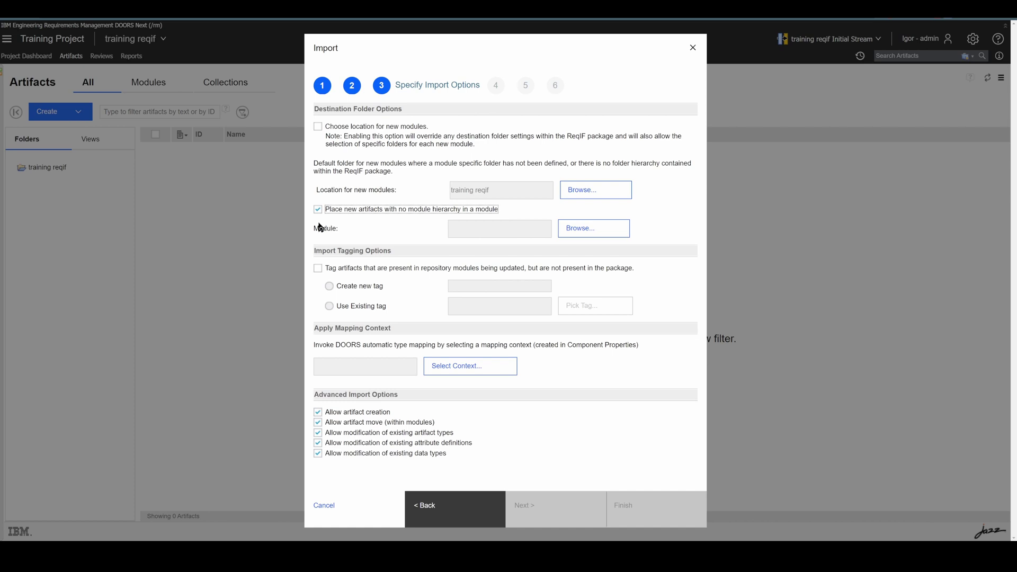
left_click(578, 234)
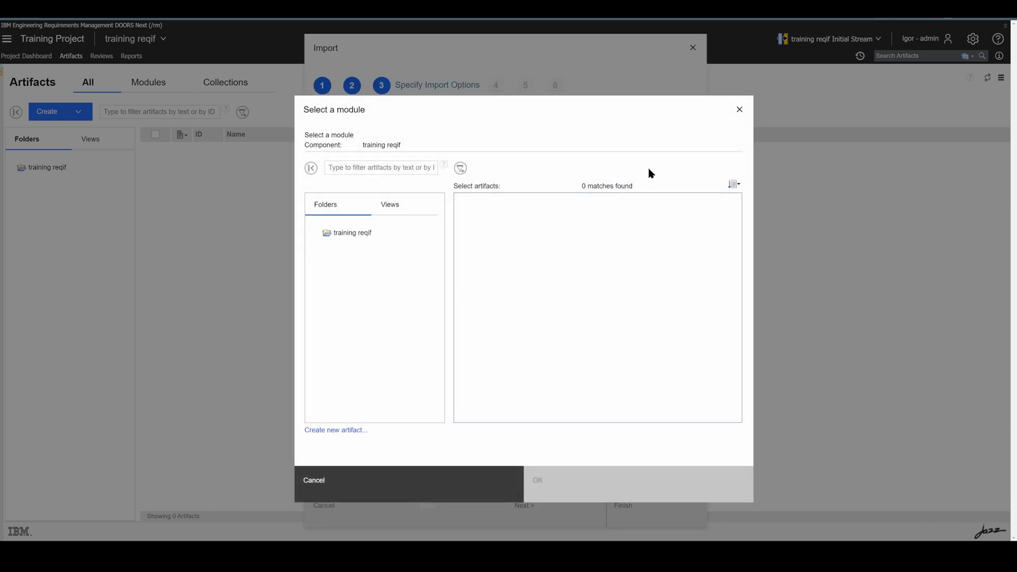
left_click(739, 110)
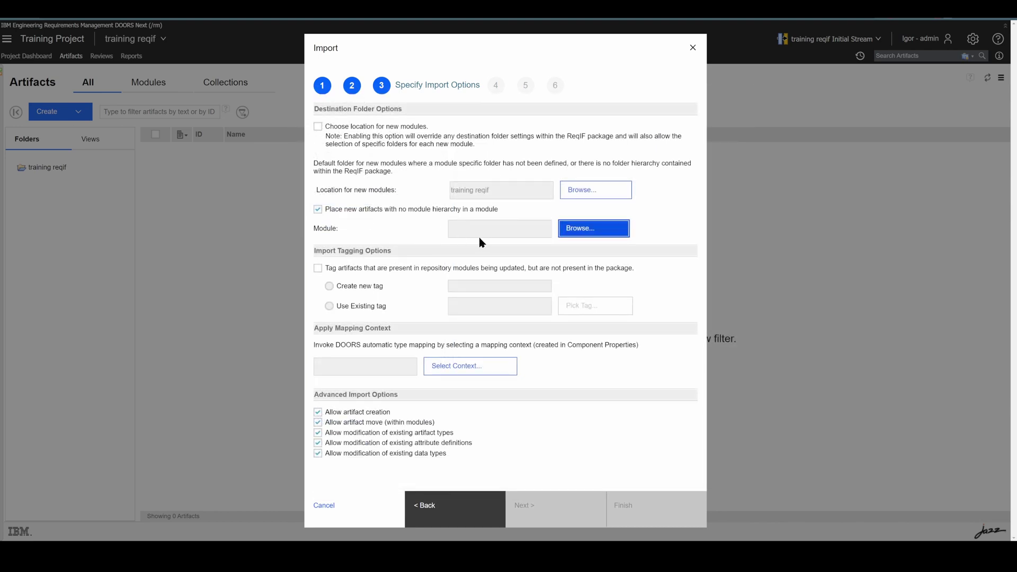
left_click(330, 208)
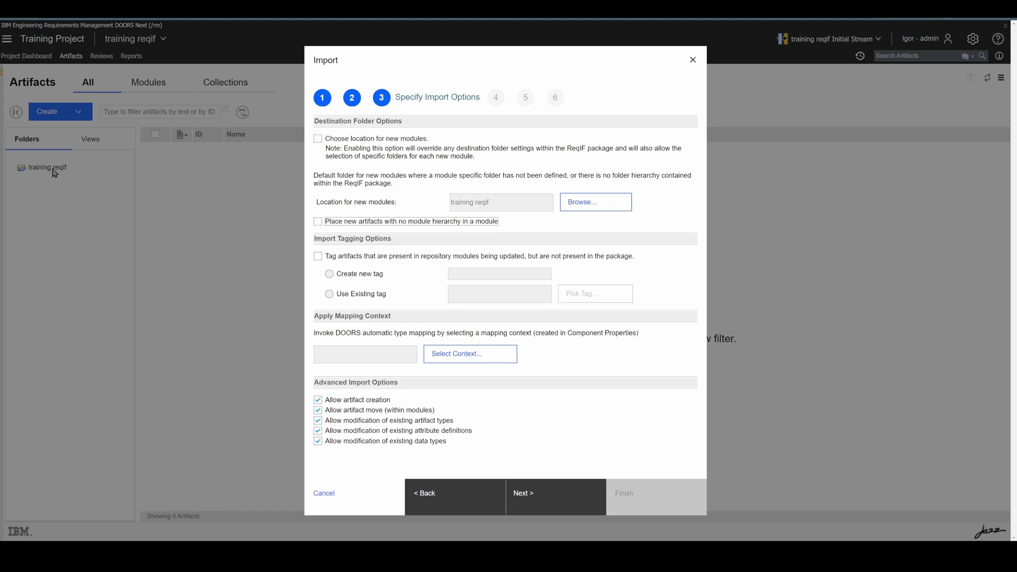
Try switching the advanced import options for artifact creation, artifact moves, artifact types, attribute definitions and data types off and back on
left_click(360, 240)
left_click(318, 399)
left_click(317, 404)
double_click(325, 413)
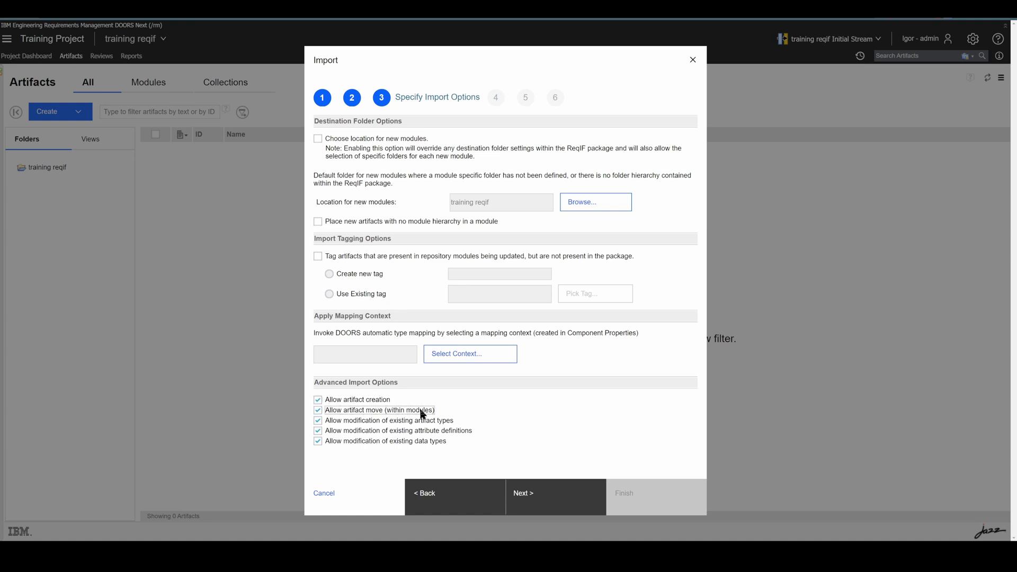
double_click(319, 422)
left_click(318, 432)
left_click(318, 431)
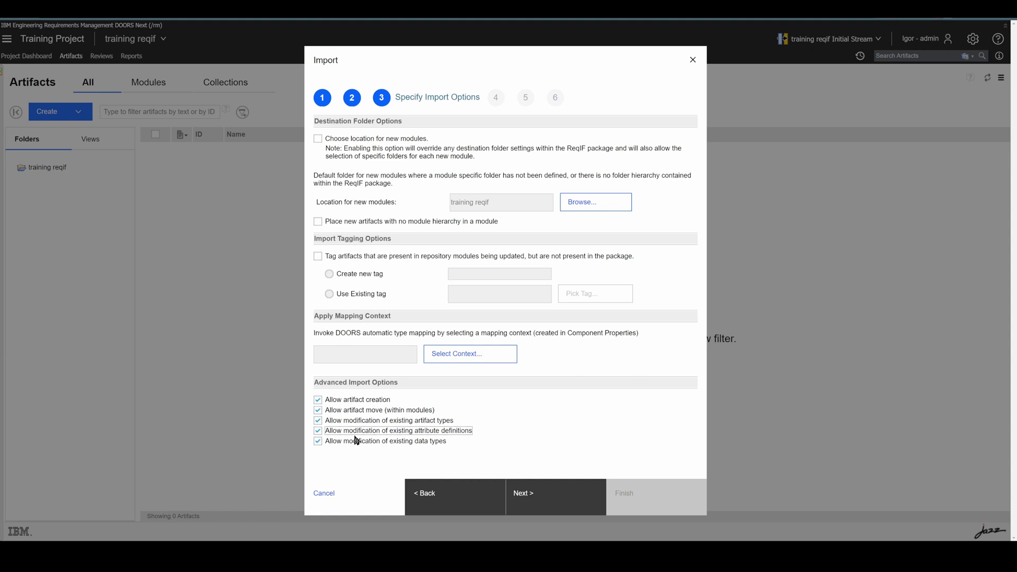
left_click(318, 441)
left_click(317, 441)
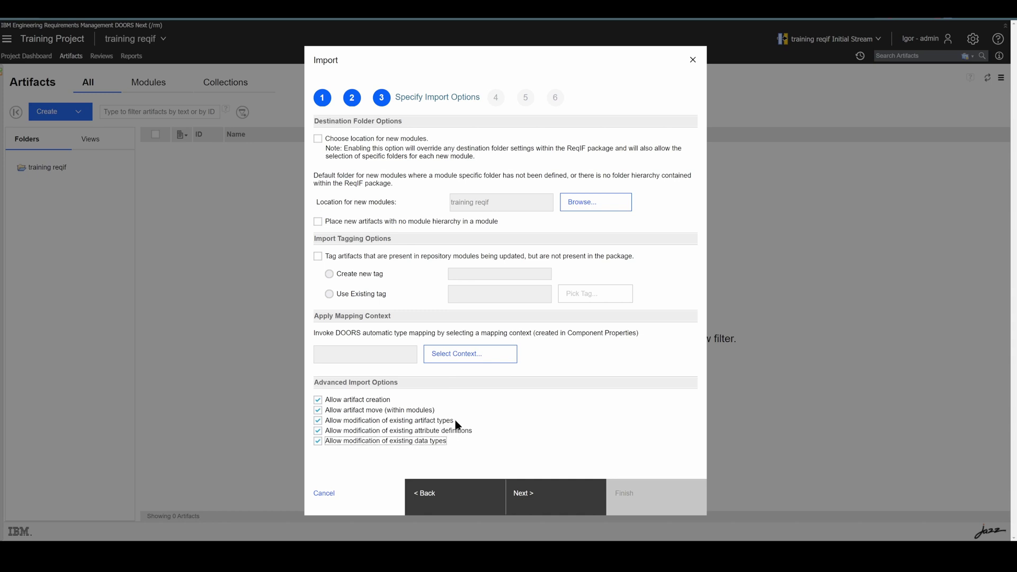
Keep the import options, select the AMR Stakeholder Requirements Specification for import and continue to the attribute options
left_click(523, 498)
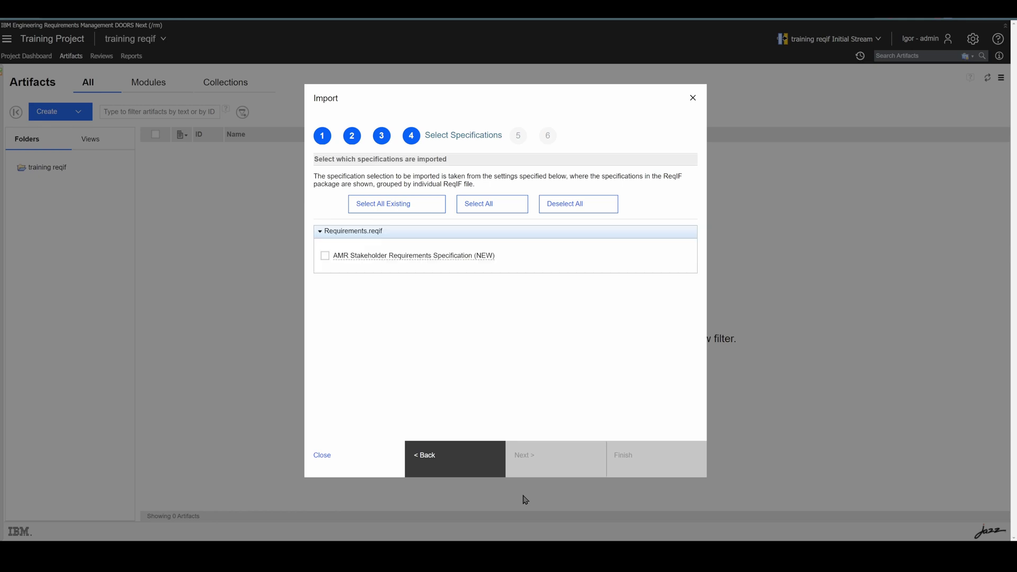
left_click(326, 258)
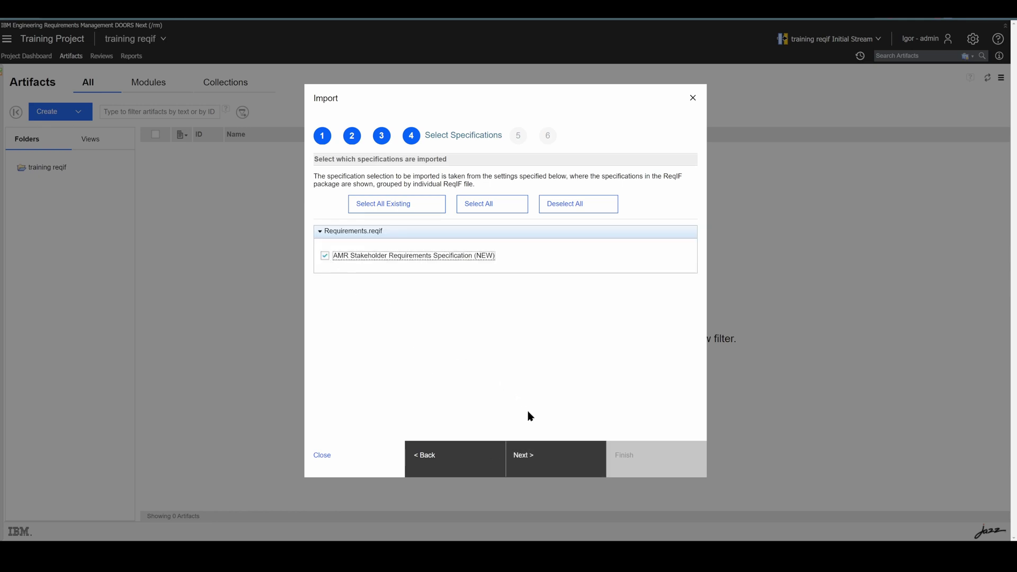
left_click(550, 457)
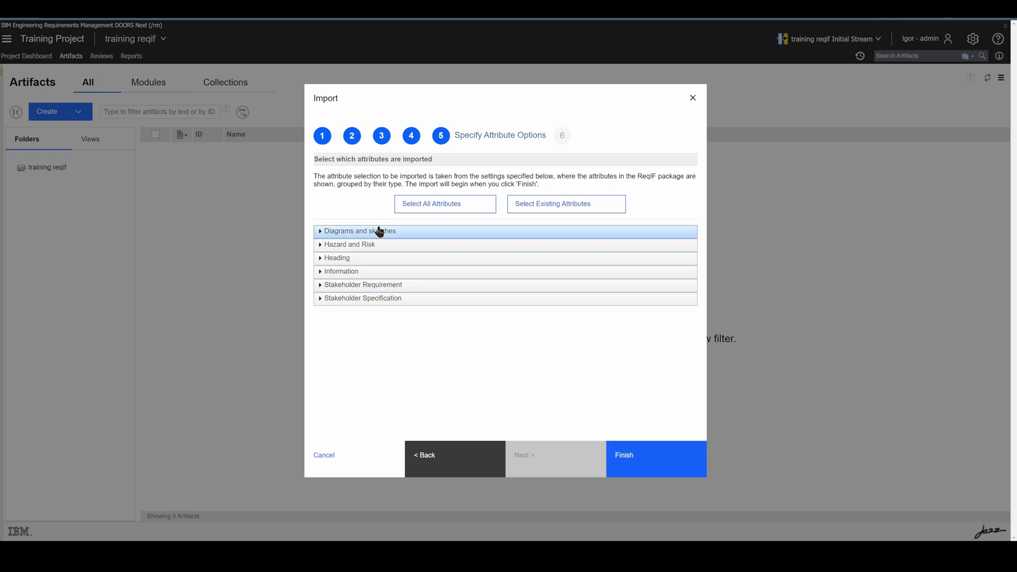
Examine which attributes are selected for import under the artifact types, including Diagrams and sketches, Hazard and Risk, Information and Stakeholder Requirement
left_click(350, 230)
left_click(350, 338)
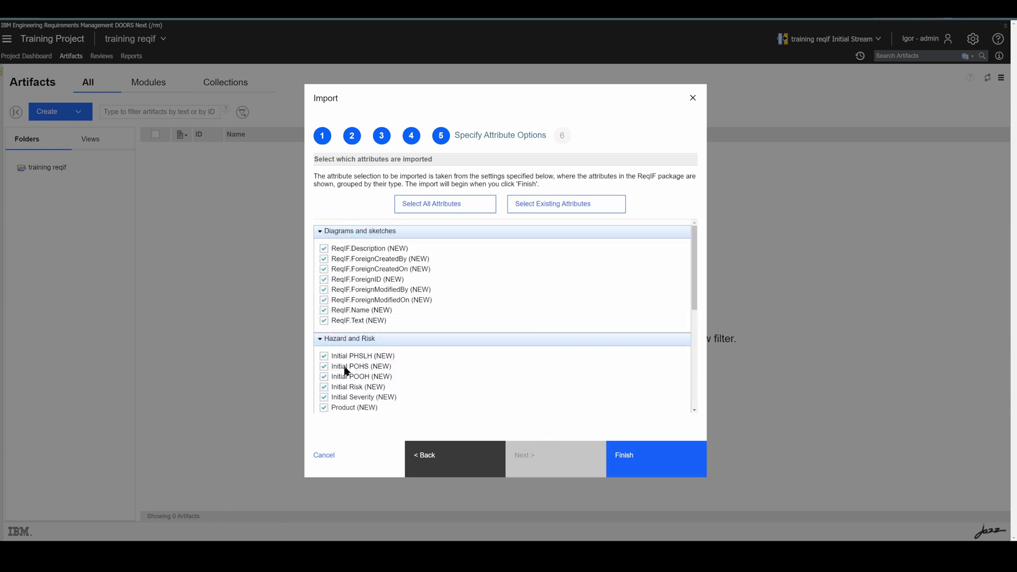
scroll(342, 389, "down", 5)
left_click(395, 367)
scroll(392, 371, "down", 2)
left_click(353, 379)
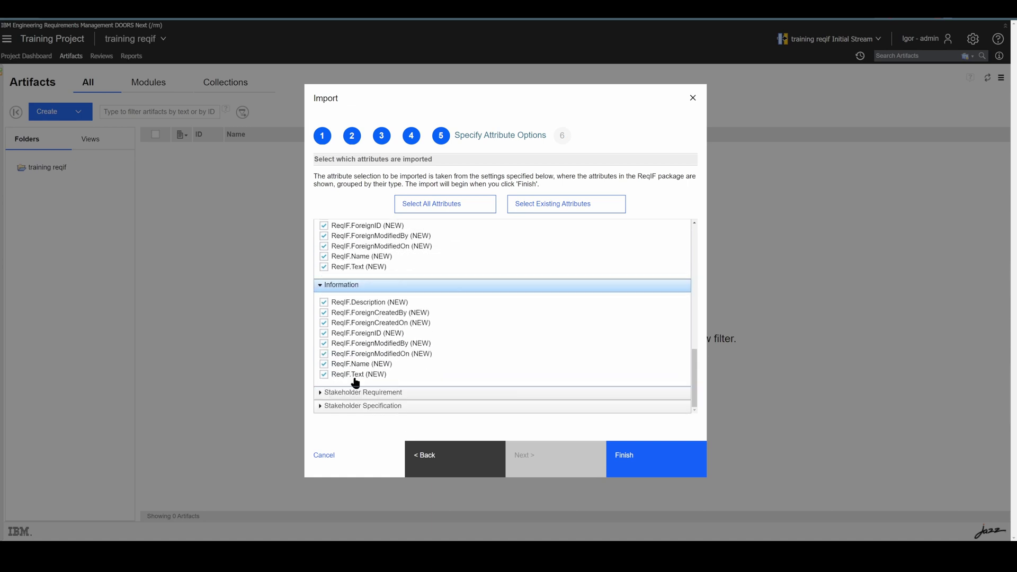
left_click(356, 391)
scroll(368, 379, "down", 2)
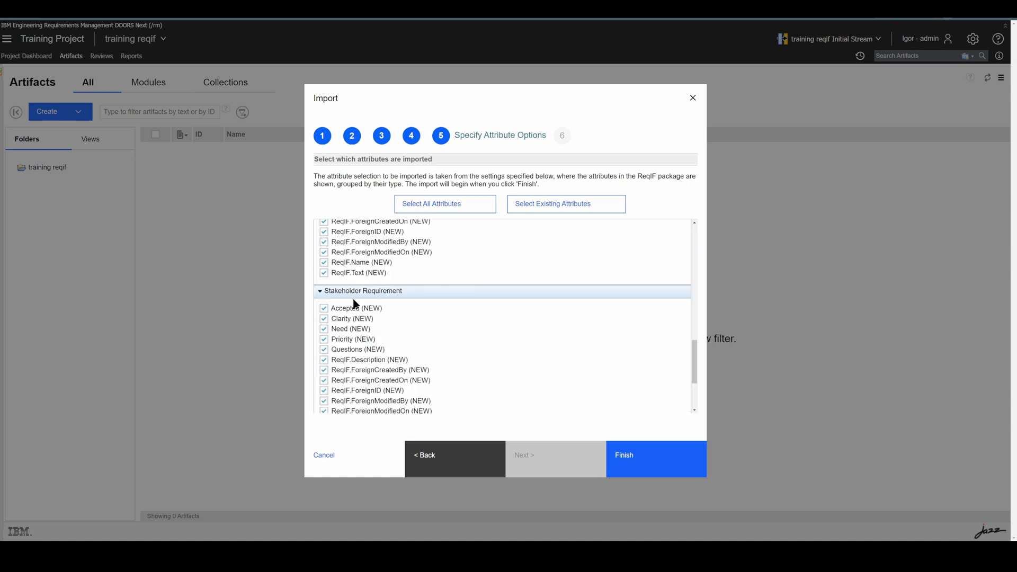
left_click(354, 292)
left_click(353, 362)
scroll(351, 273, "up", 5)
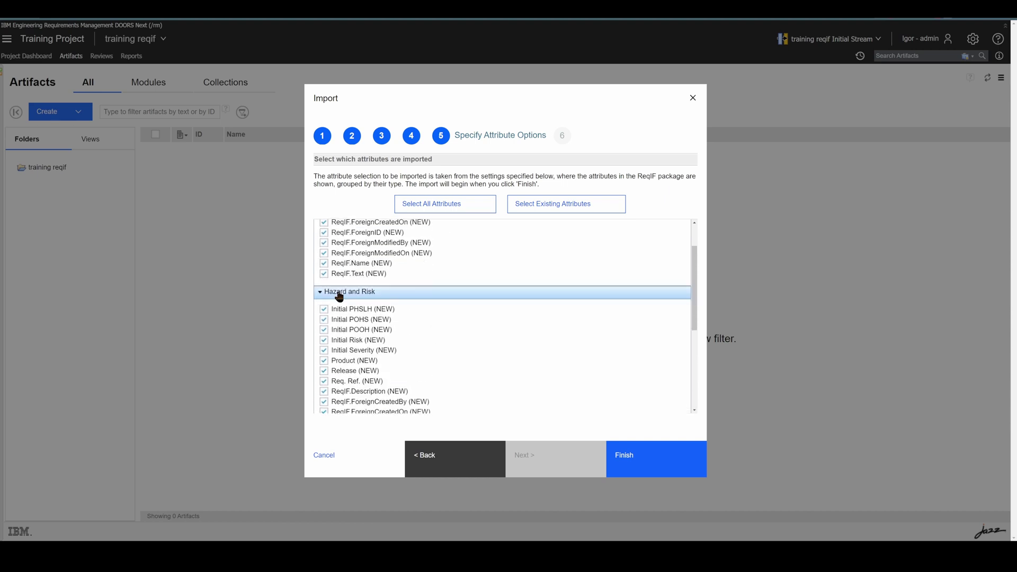
left_click(339, 295)
left_click(342, 231)
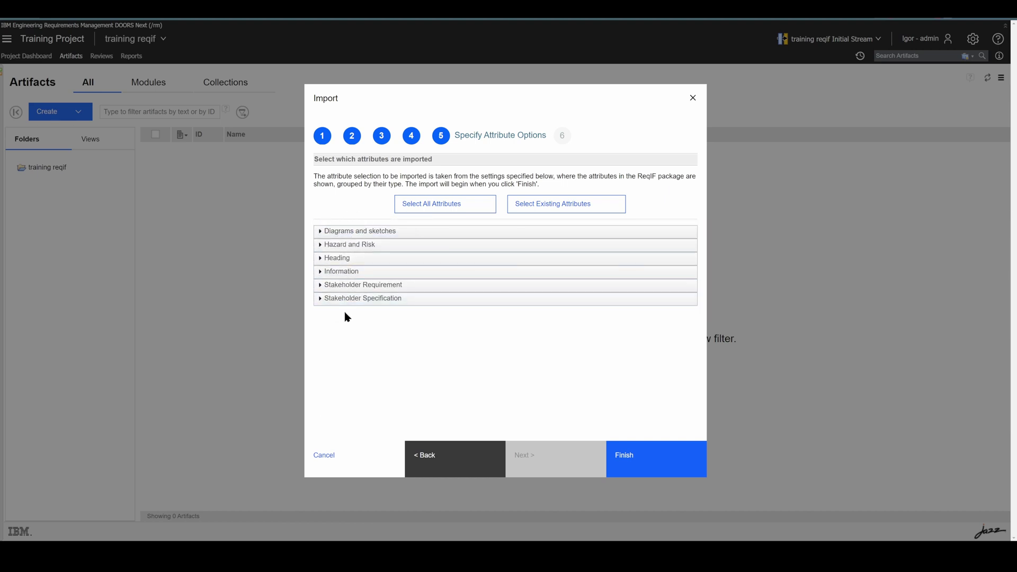
left_click(341, 233)
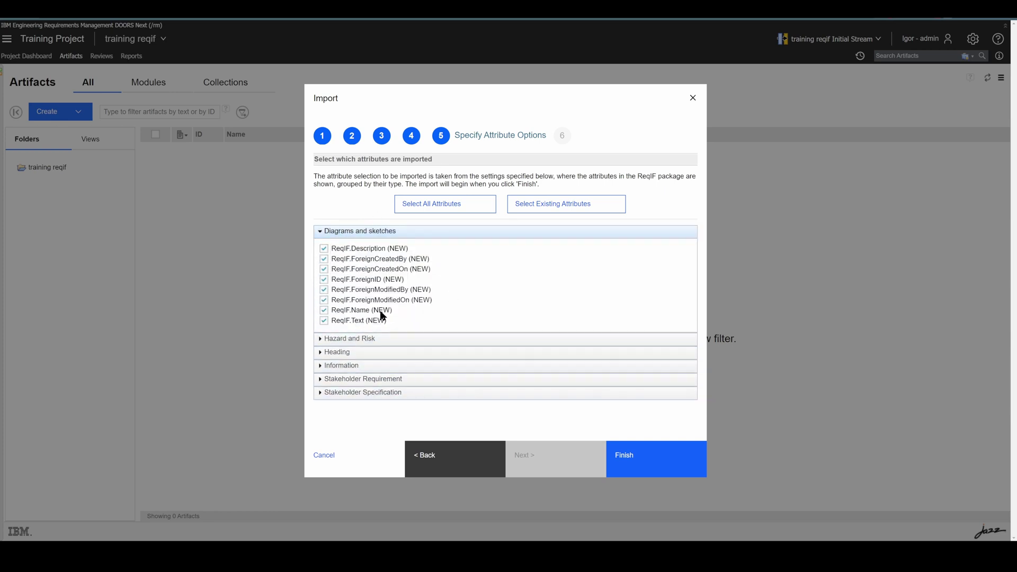
left_click(342, 232)
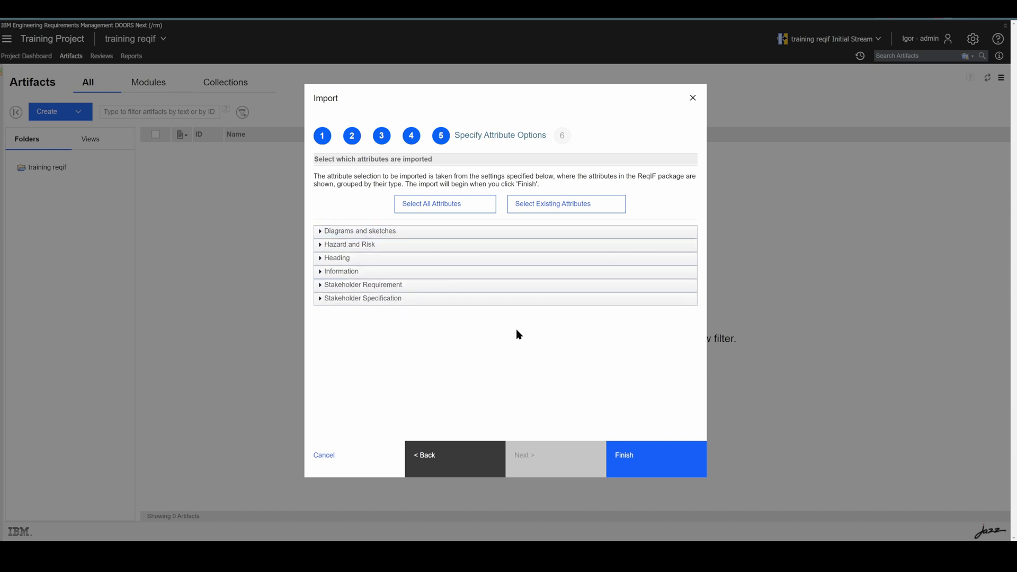
Run the import with the selected attributes and close the import wizard
left_click(632, 459)
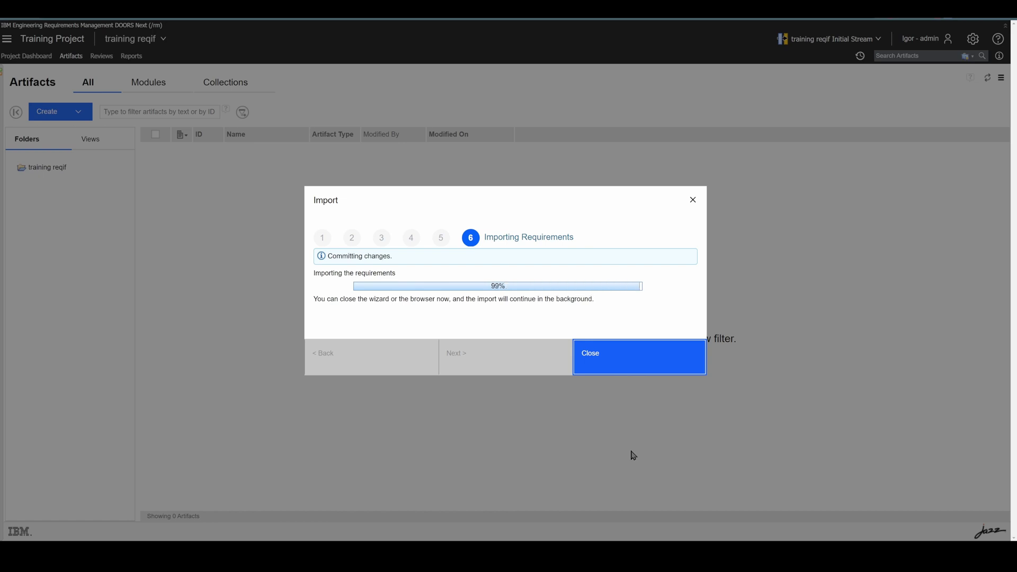
left_click(585, 362)
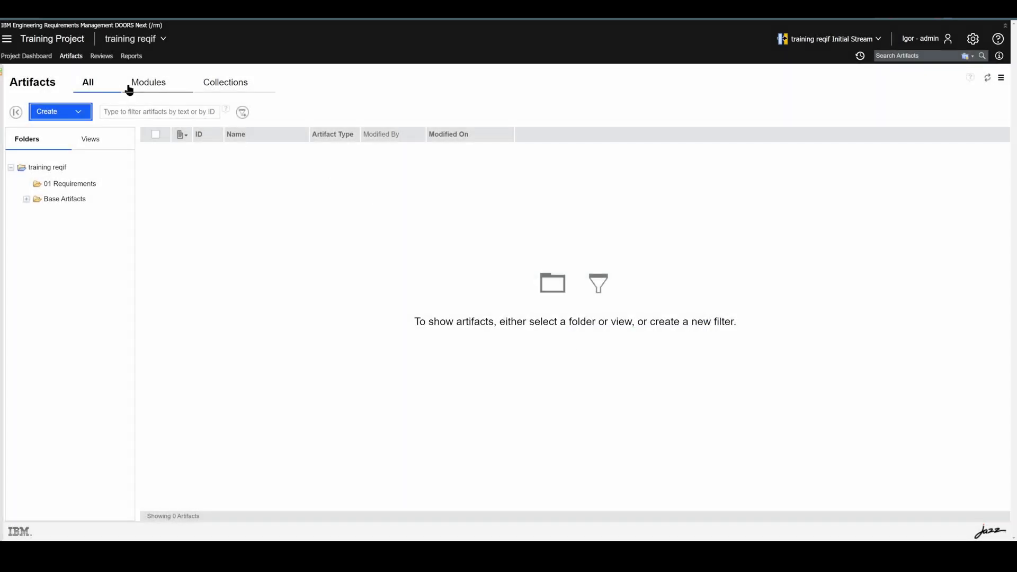
Inspect the imported hazard and stakeholder requirement artifacts in the Base Artifacts subfolders, and open the AMR Stakeholder Requirements Specification module
left_click(32, 203)
left_click(27, 199)
left_click(37, 215)
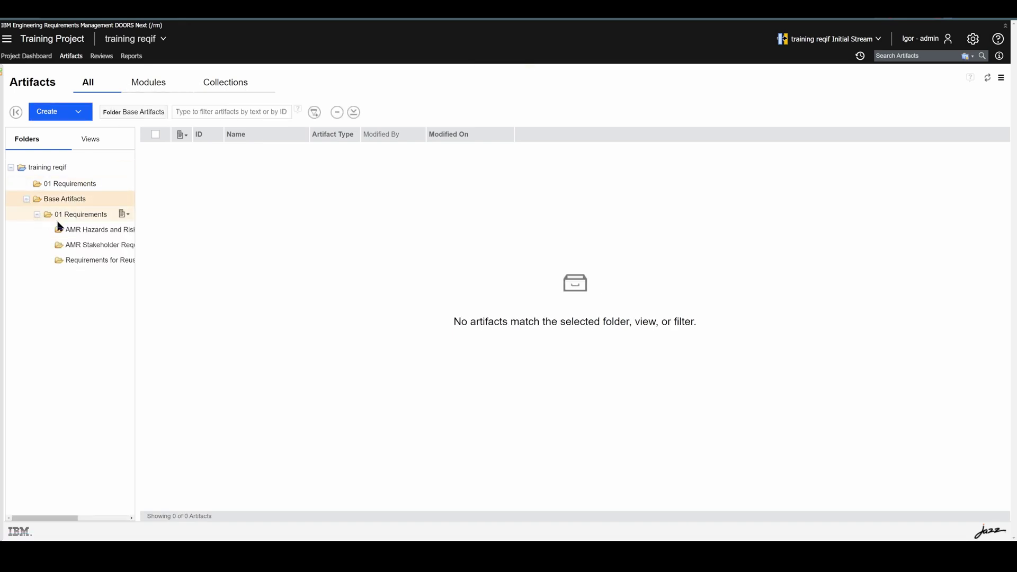
left_click(62, 230)
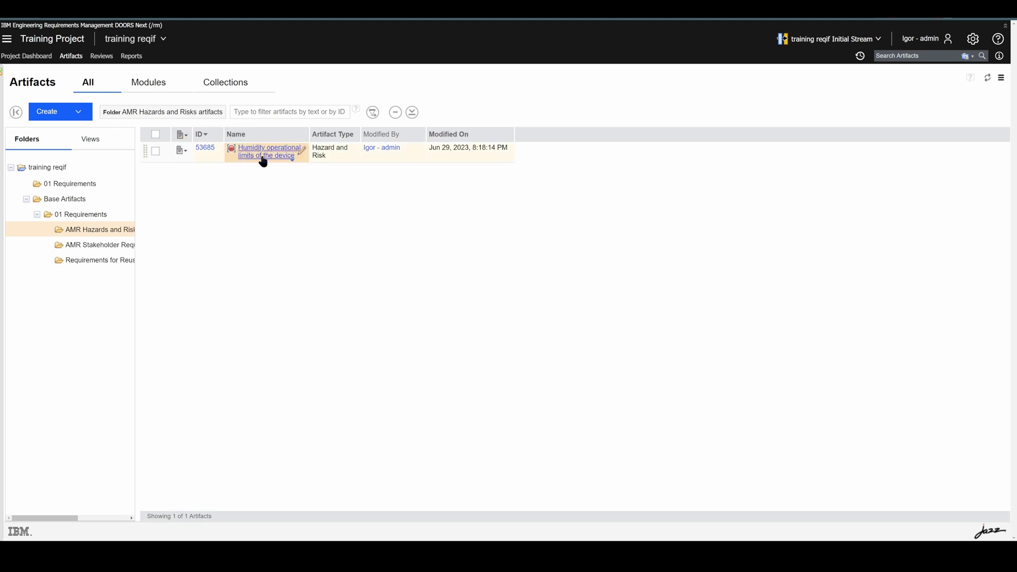
mouse_move(257, 160)
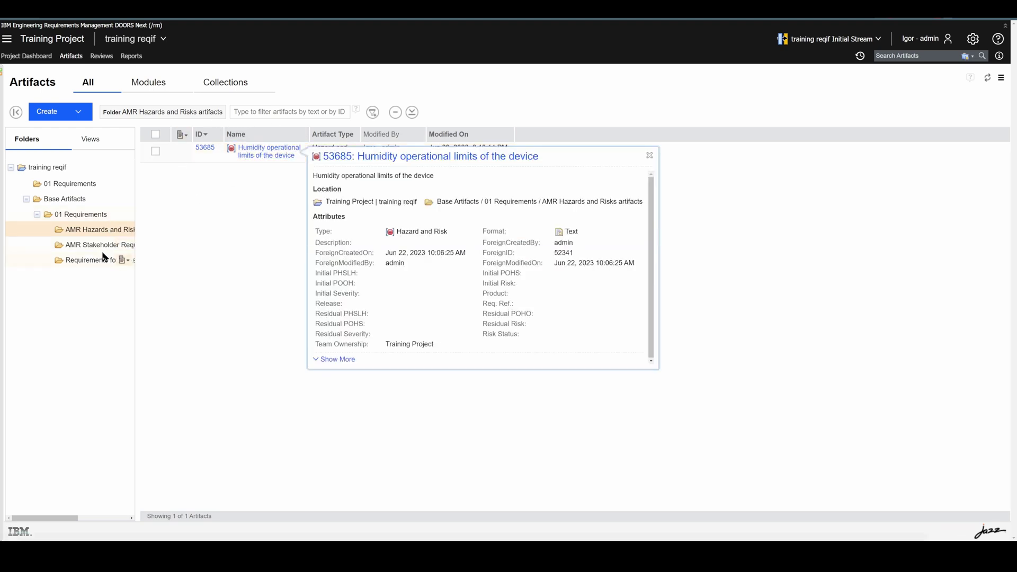
left_click(87, 246)
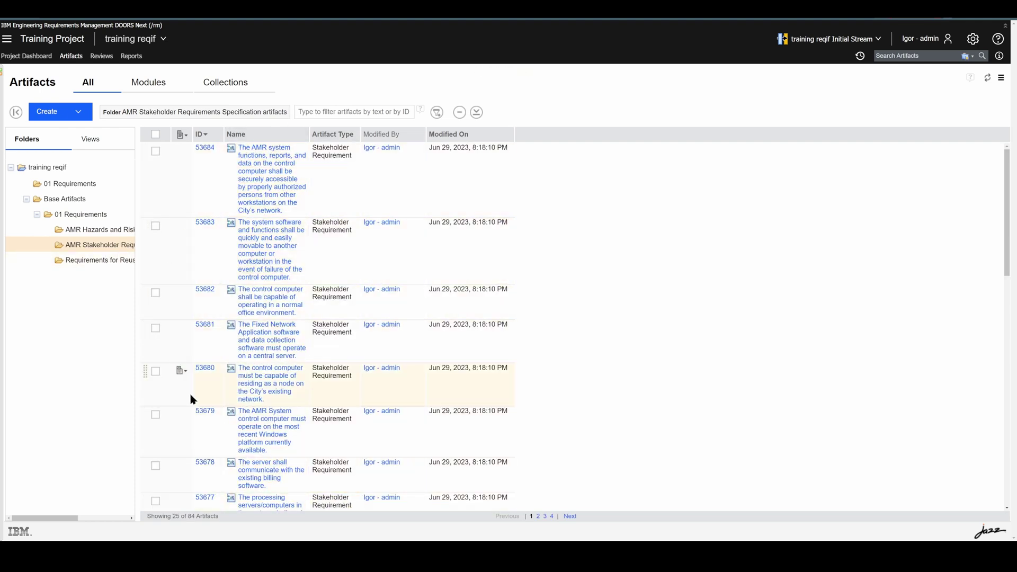
left_click(151, 89)
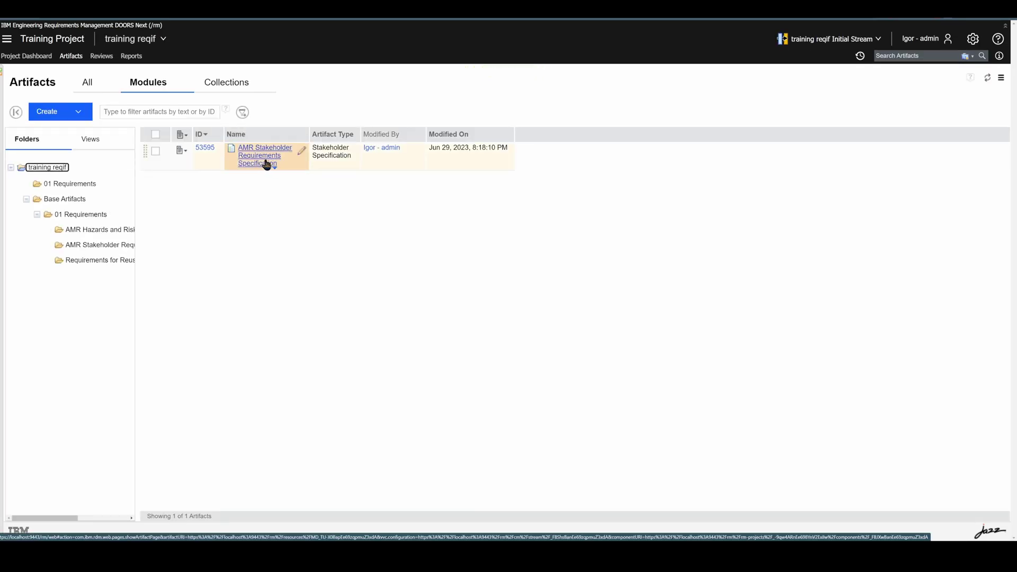
left_click(267, 163)
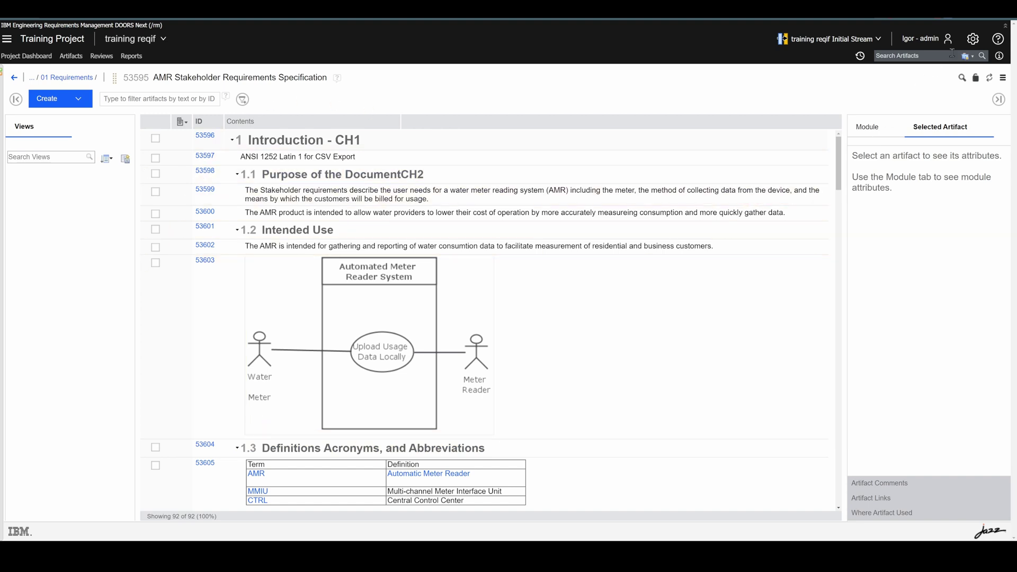
Review the artifact types, artifact attributes, attribute data types and link types in the training reqif component properties
left_click(973, 39)
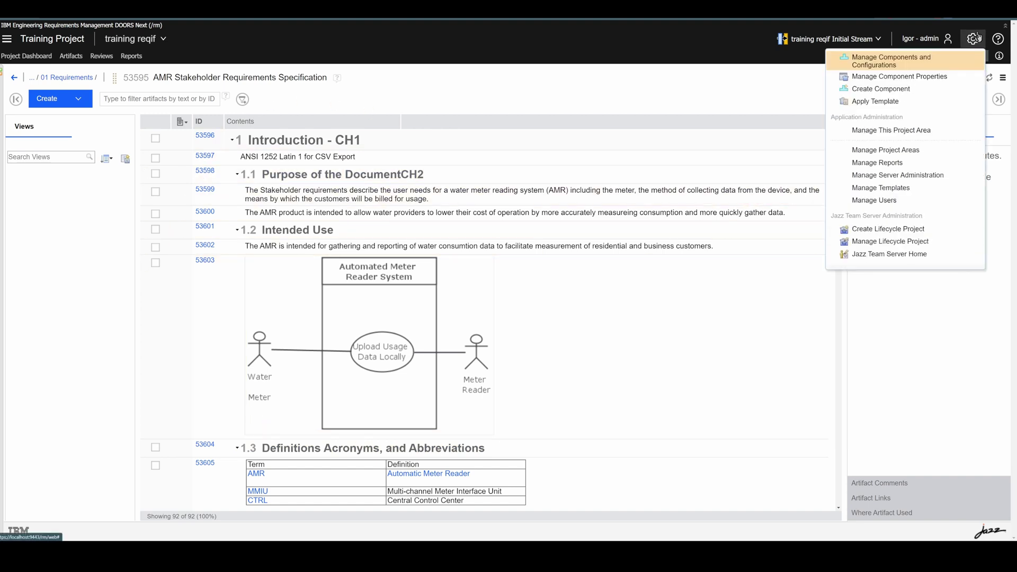
left_click(937, 78)
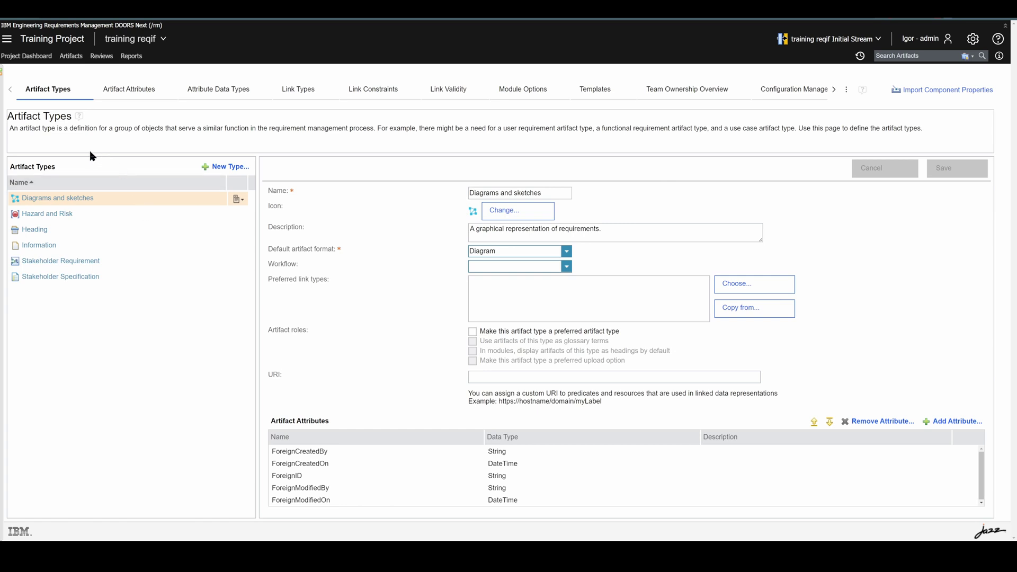
left_click(139, 89)
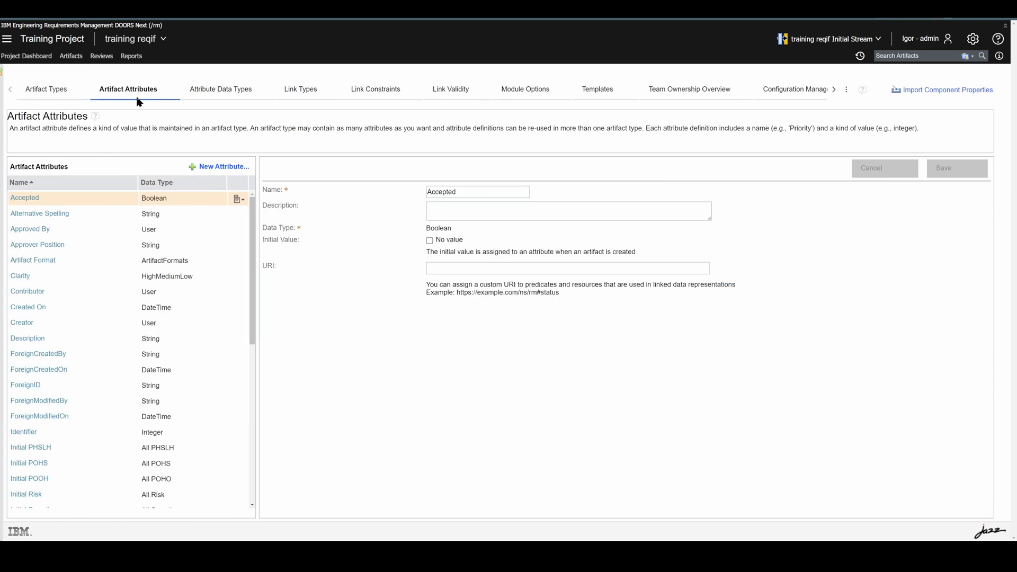
left_click(212, 96)
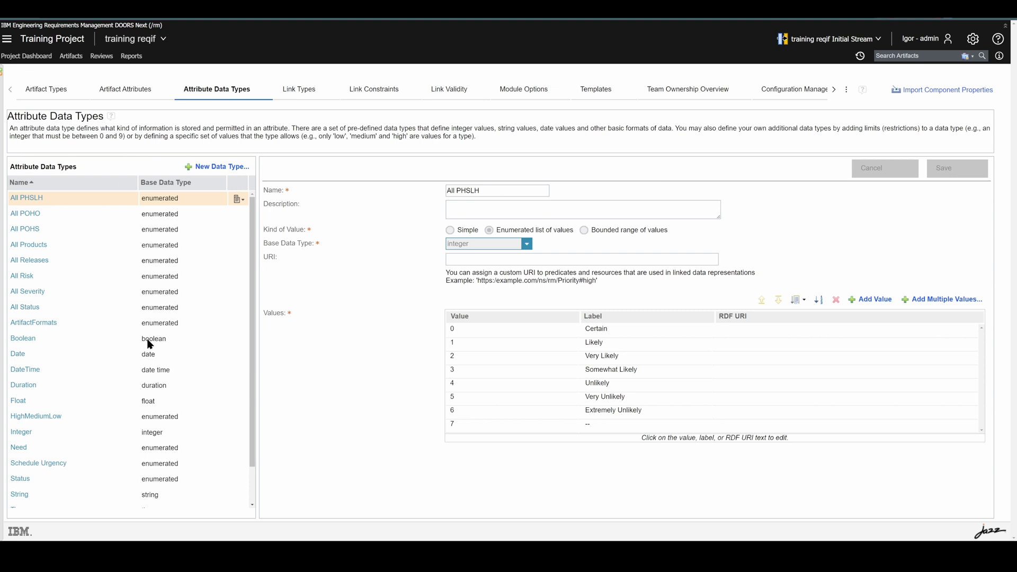
left_click(306, 95)
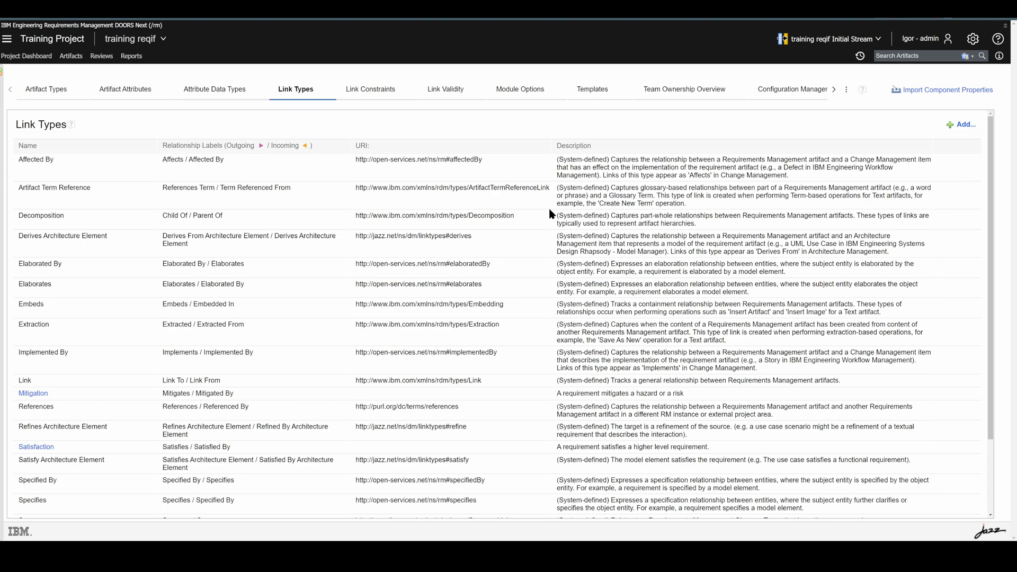
Review the component's ReqIF definition generated by the import and return to the artifacts list
left_click(834, 90)
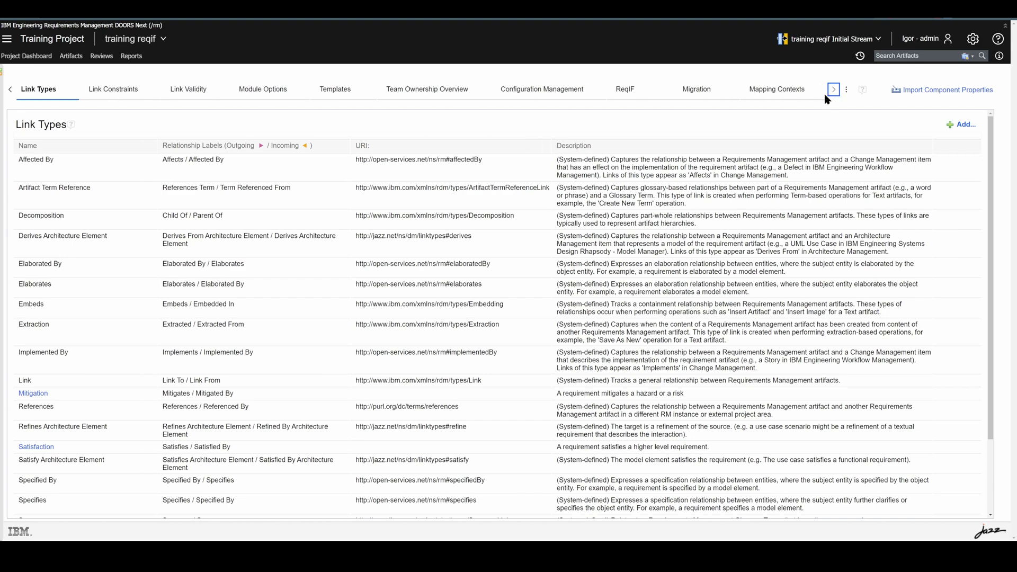
left_click(624, 90)
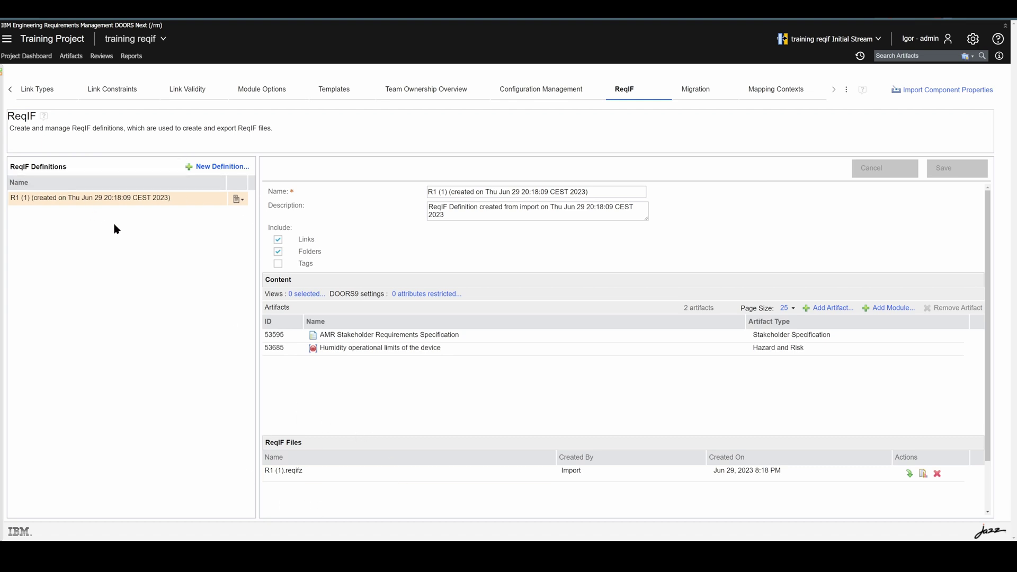
left_click(69, 56)
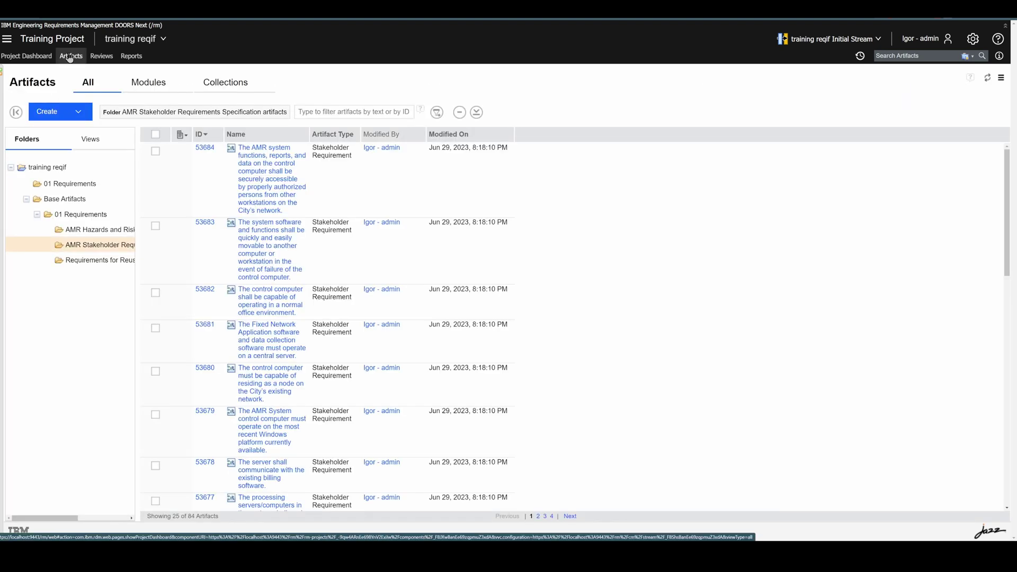
Append "- BIG CHANGE HERE" to the Introduction heading of the AMR Stakeholder Requirements Specification module
left_click(164, 83)
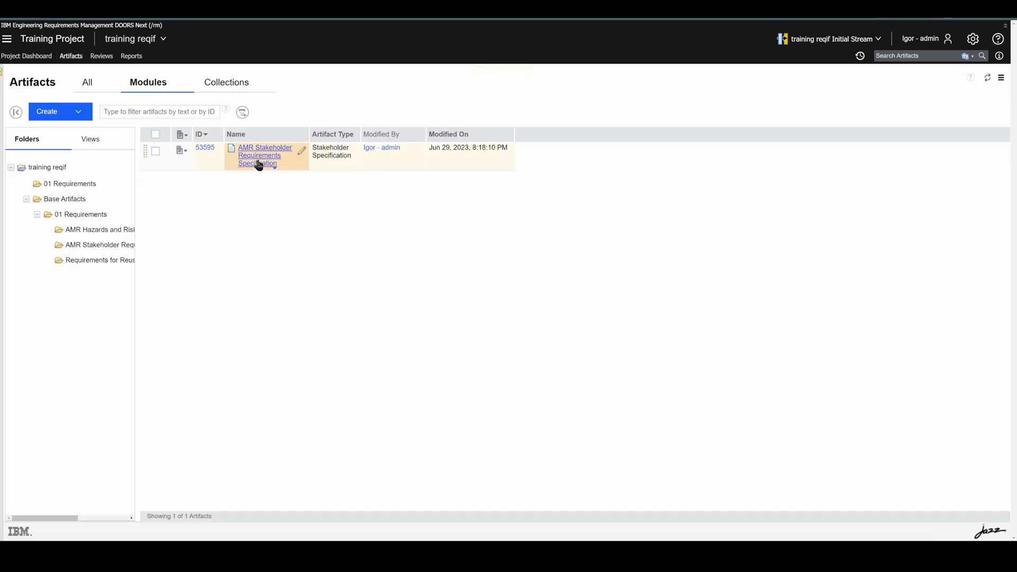
left_click(271, 165)
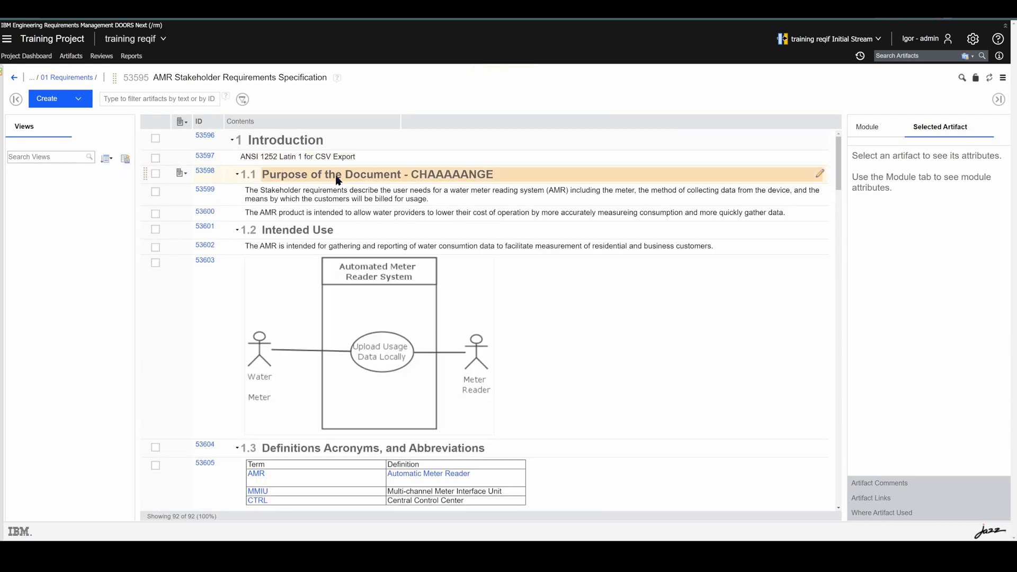
left_click(820, 140)
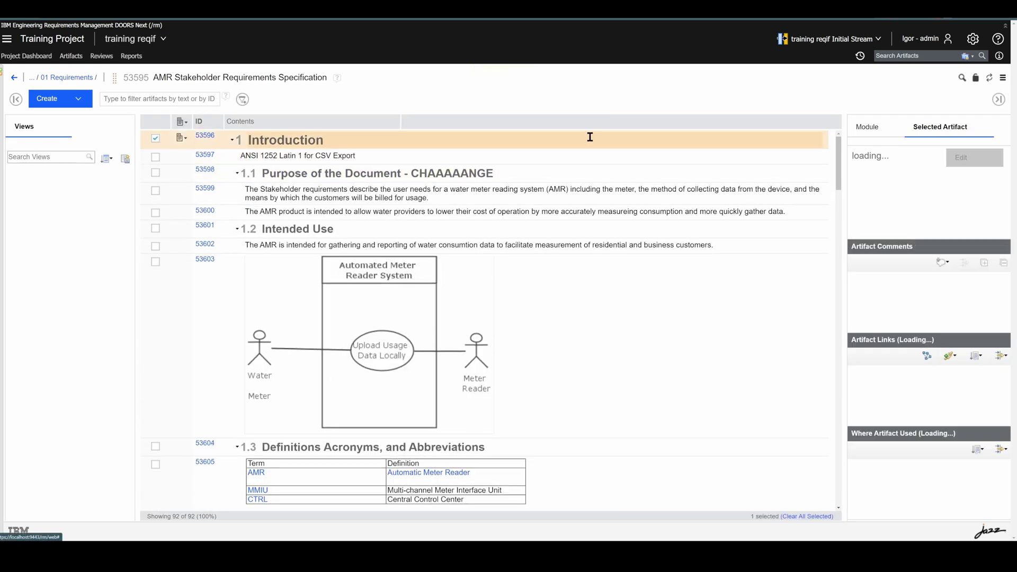
type("- BIG C")
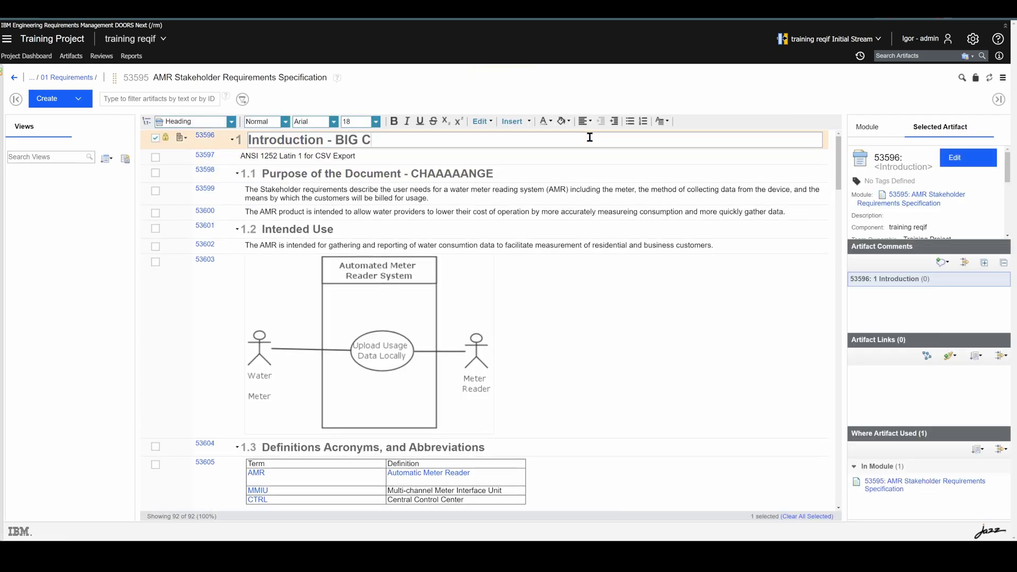
type("HANGE HERE")
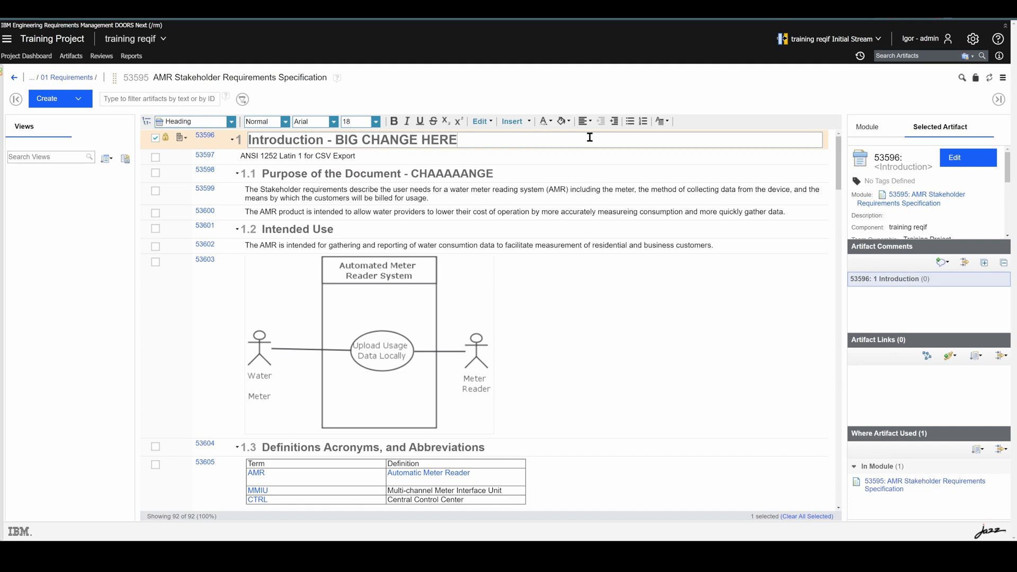
Remove the "- CHAAAAANGE" suffix from the section 1.1 Purpose of the Document heading
left_click(559, 182)
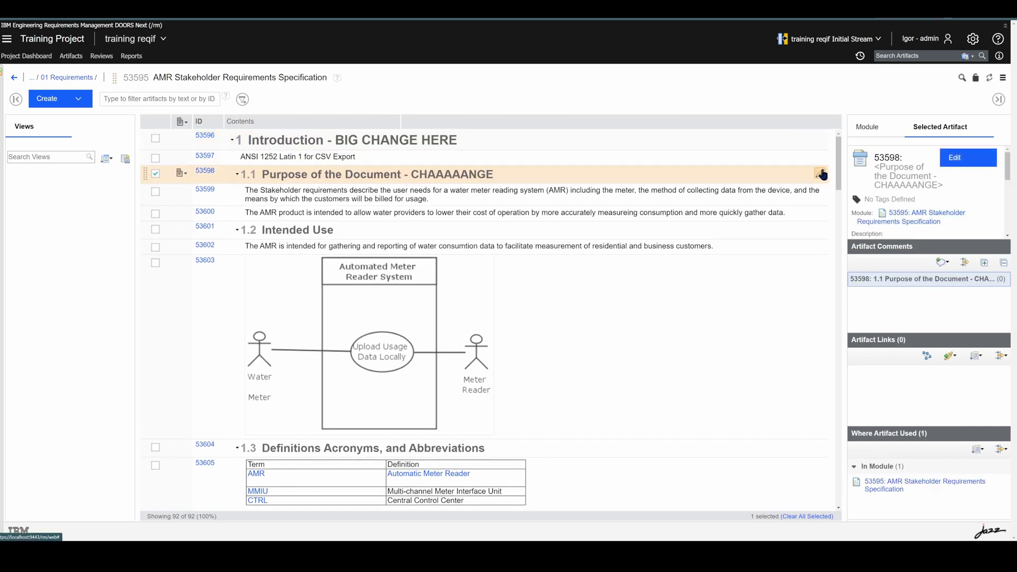
left_click(820, 173)
left_click_drag(503, 178, 411, 176)
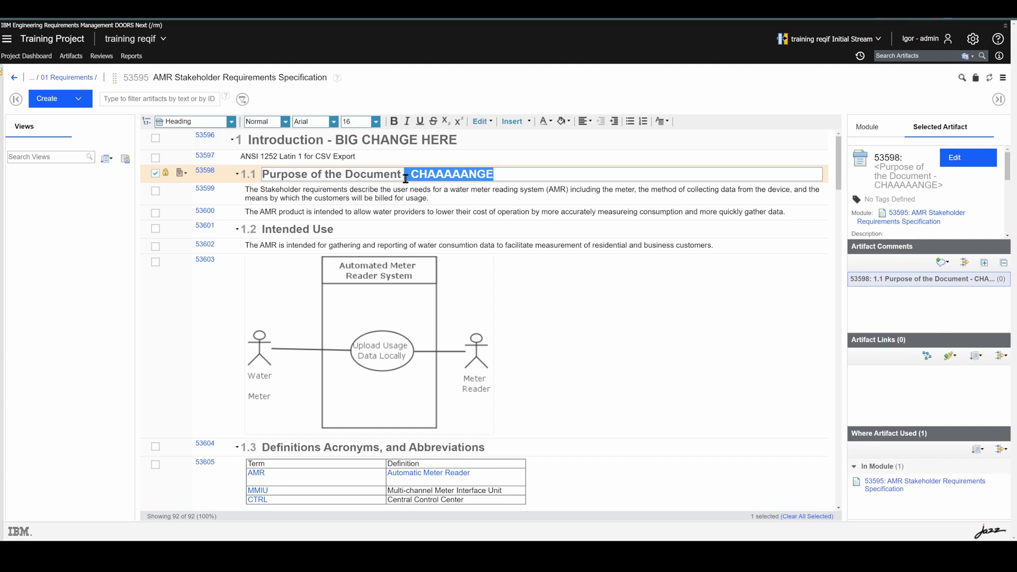
key("BackSpace")
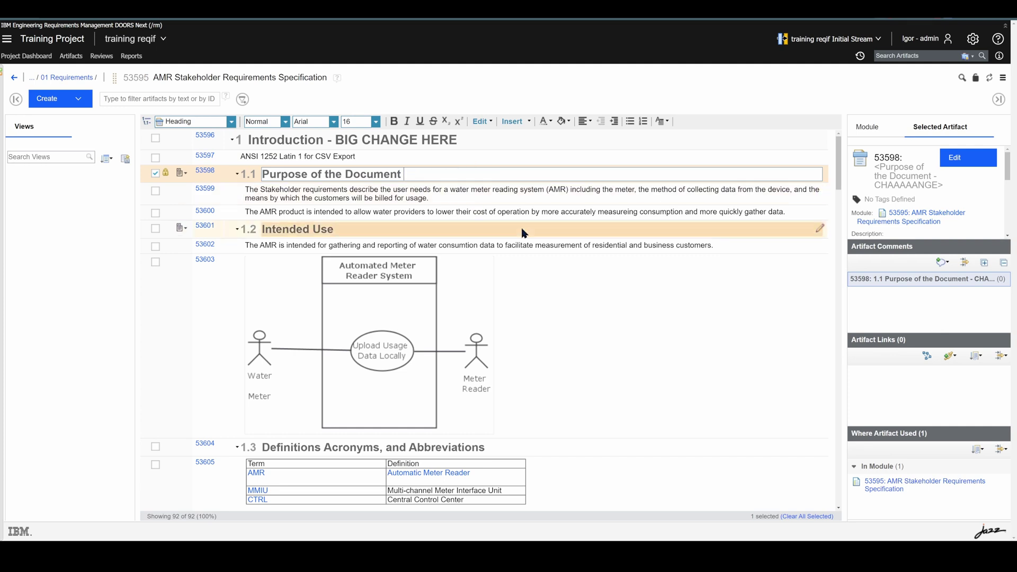
left_click(593, 284)
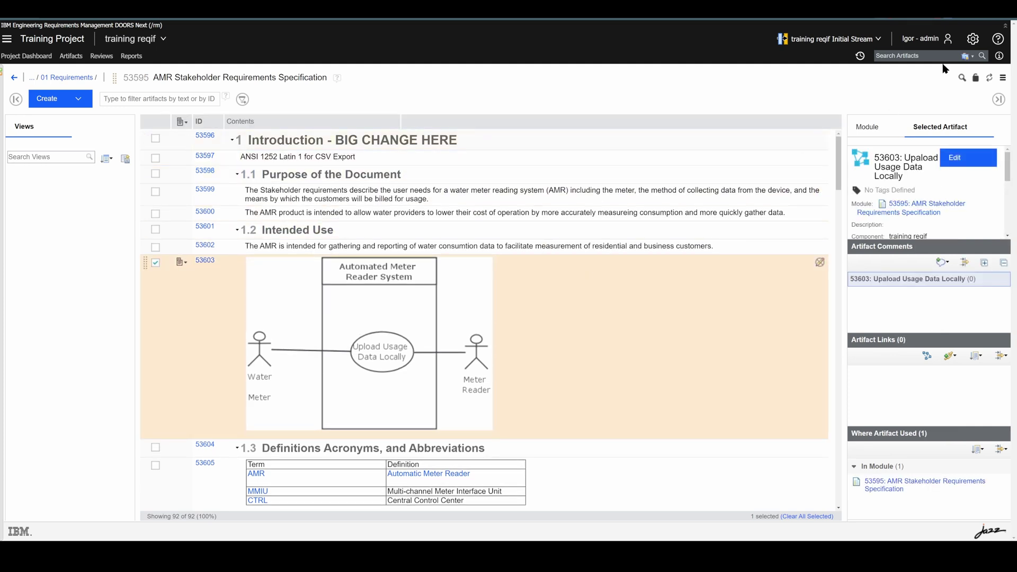
Export the R1 (1) ReqIF definition from the training reqif component properties and download the generated file
left_click(926, 39)
left_click(973, 39)
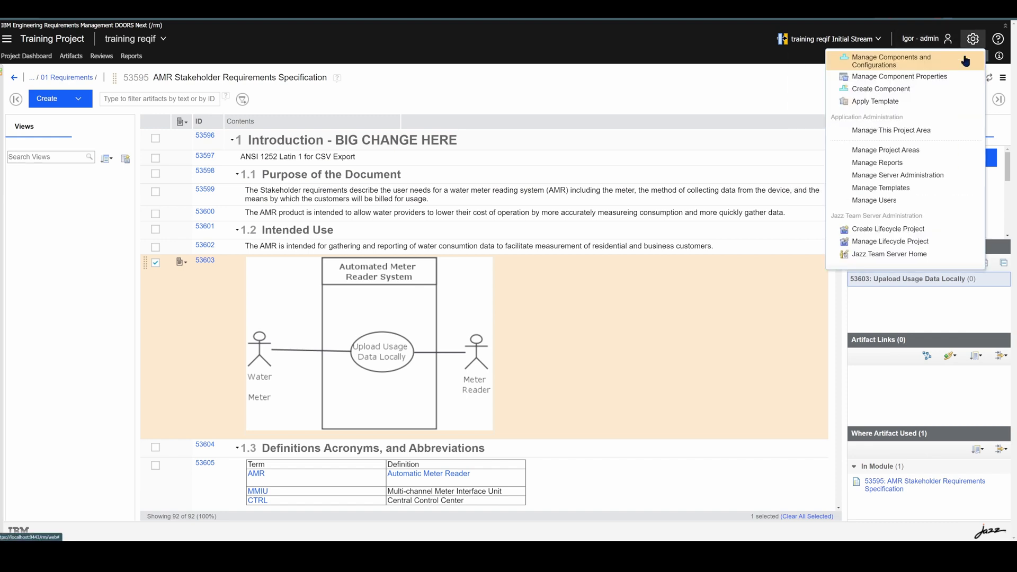
left_click(959, 75)
left_click(637, 90)
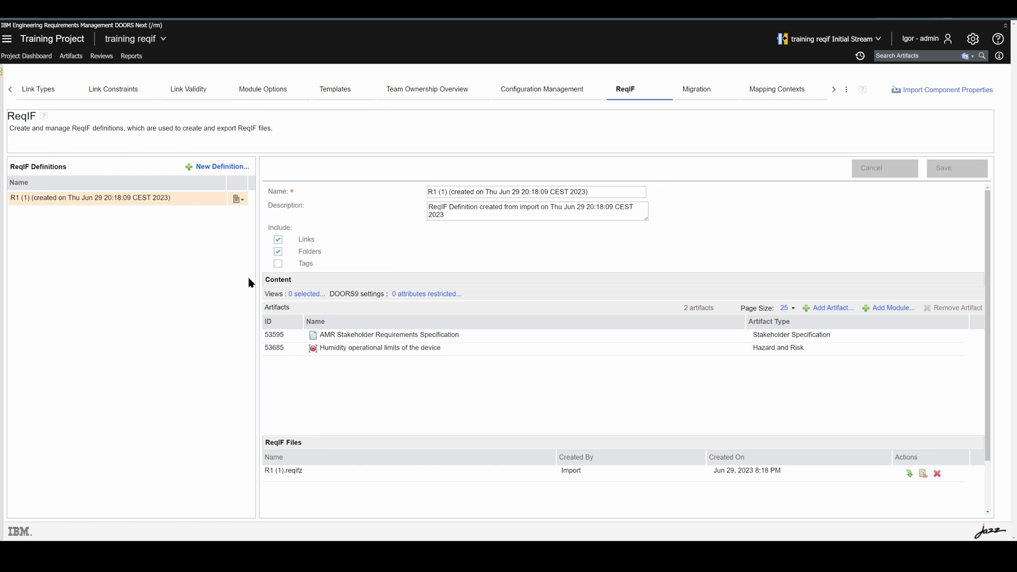
left_click(238, 199)
left_click(248, 221)
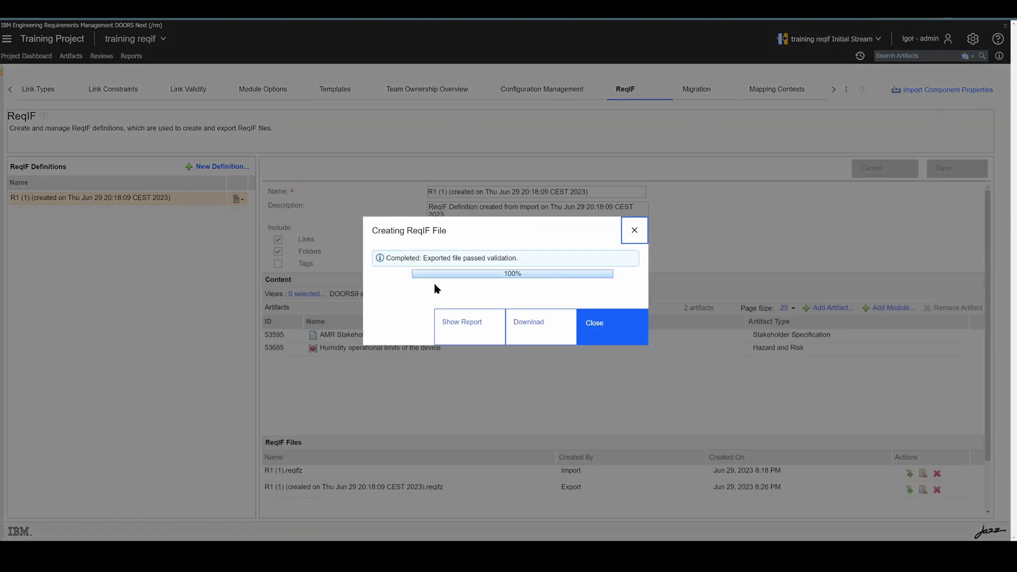
left_click(549, 328)
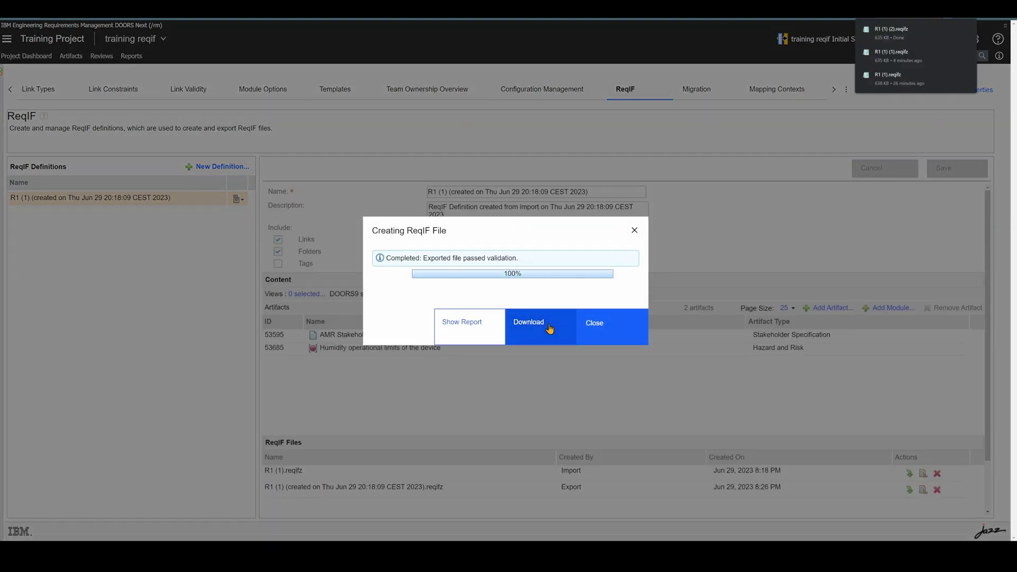
left_click(598, 339)
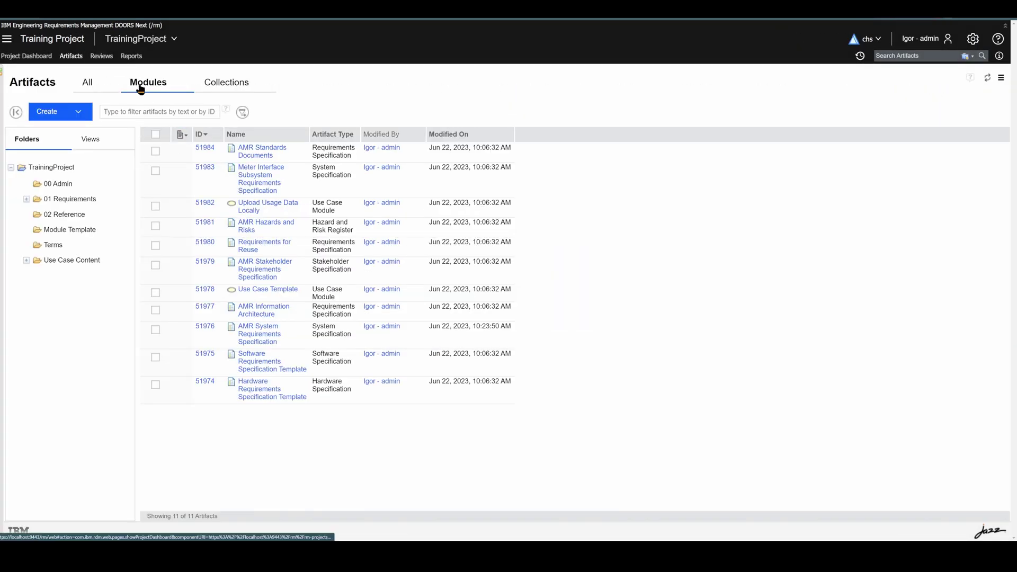
Start an advanced ReqIF import in the TrainingProject component and upload the package R1 (1) (2).reqifz
left_click(40, 112)
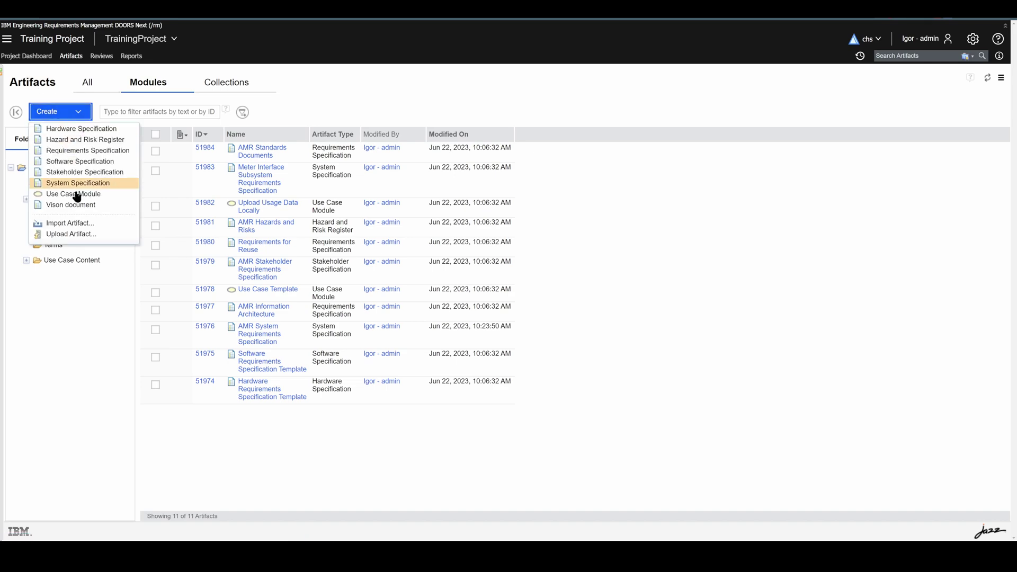
left_click(74, 228)
left_click(399, 287)
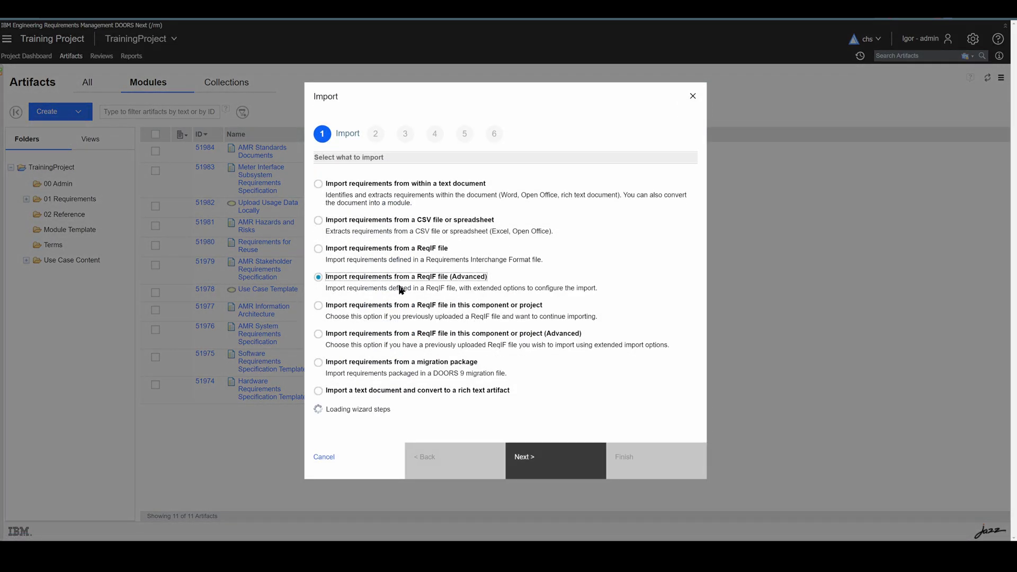
left_click(534, 456)
left_click(373, 280)
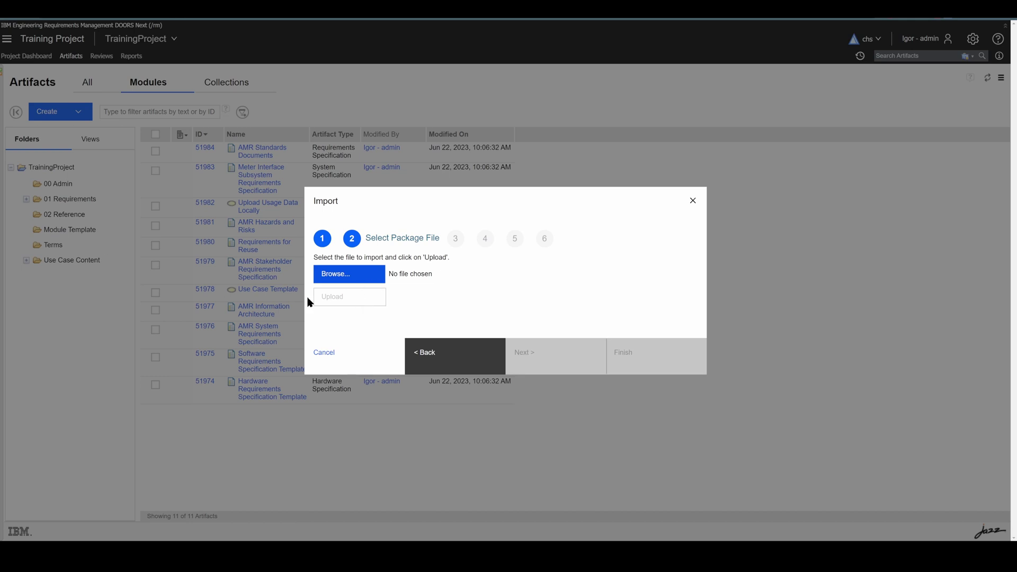
double_click(408, 281)
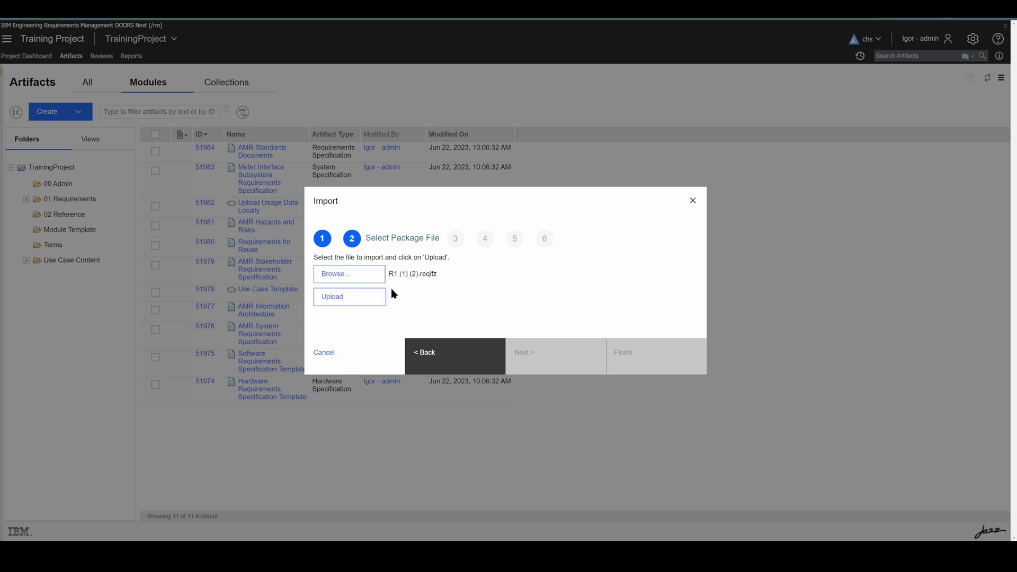
left_click(344, 300)
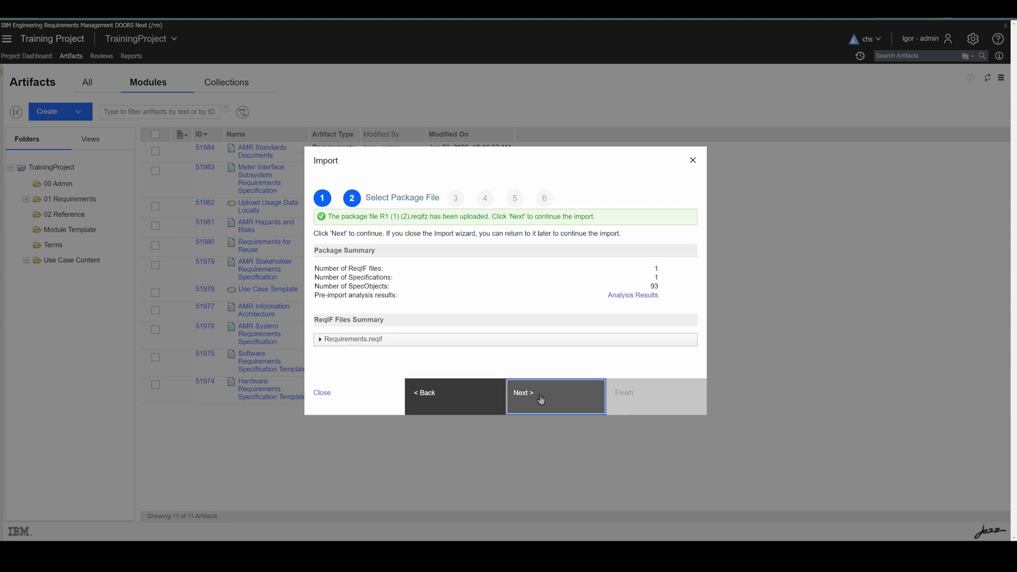
left_click(541, 399)
Select the AMR Stakeholder Requirements Specification for import, run the import and close the wizard
left_click(537, 496)
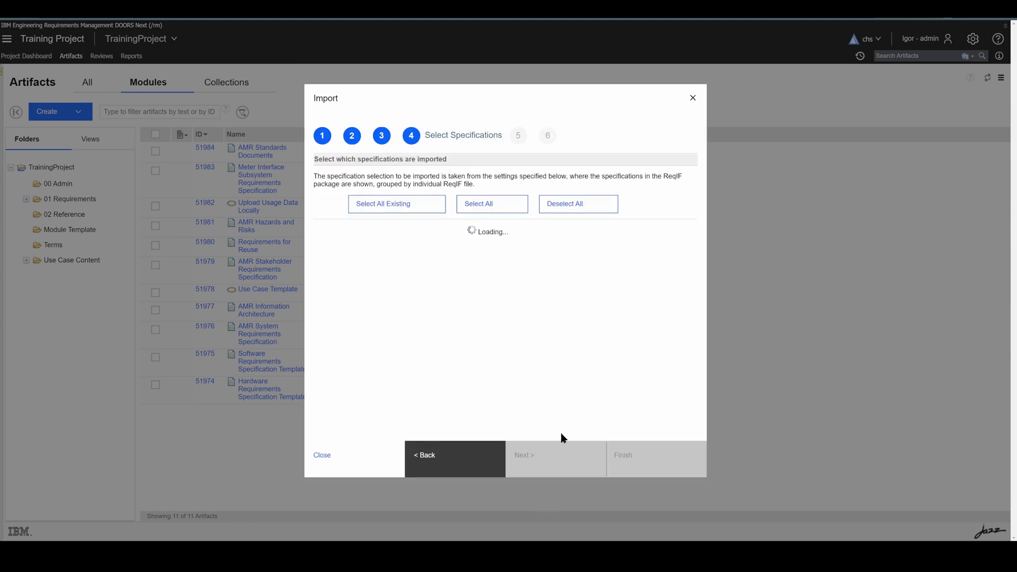
left_click(428, 255)
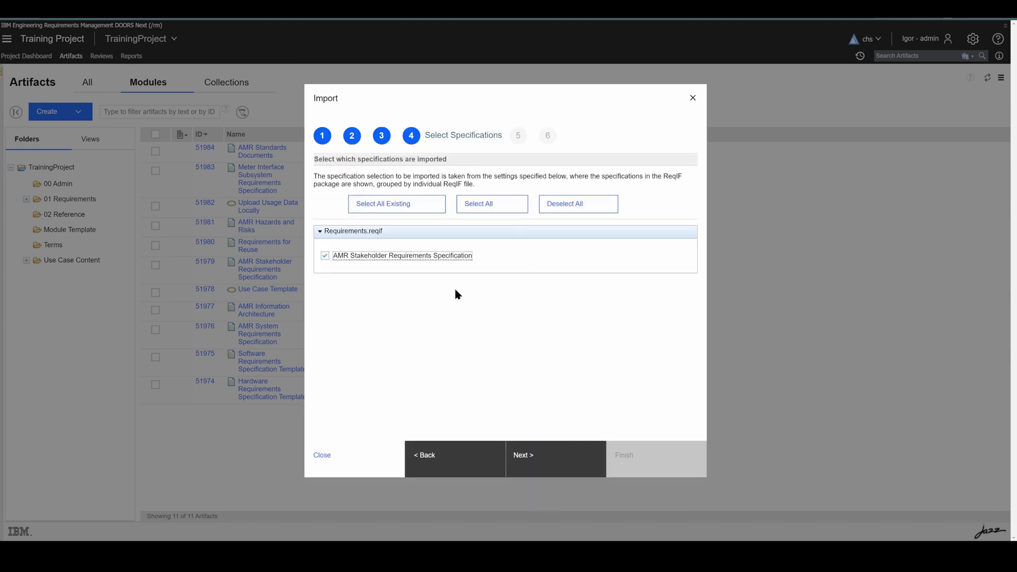
left_click(545, 454)
left_click(642, 465)
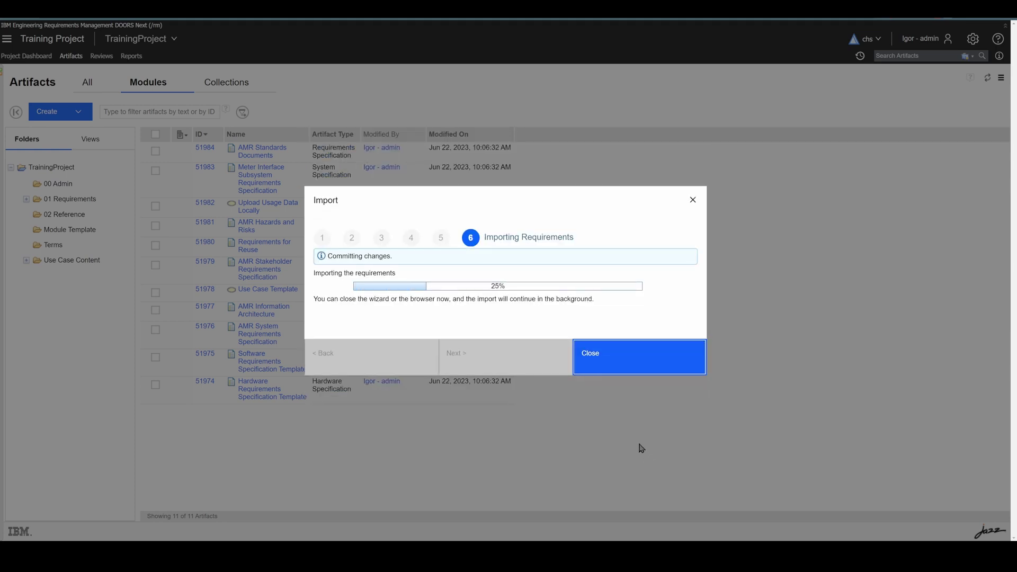
left_click(614, 363)
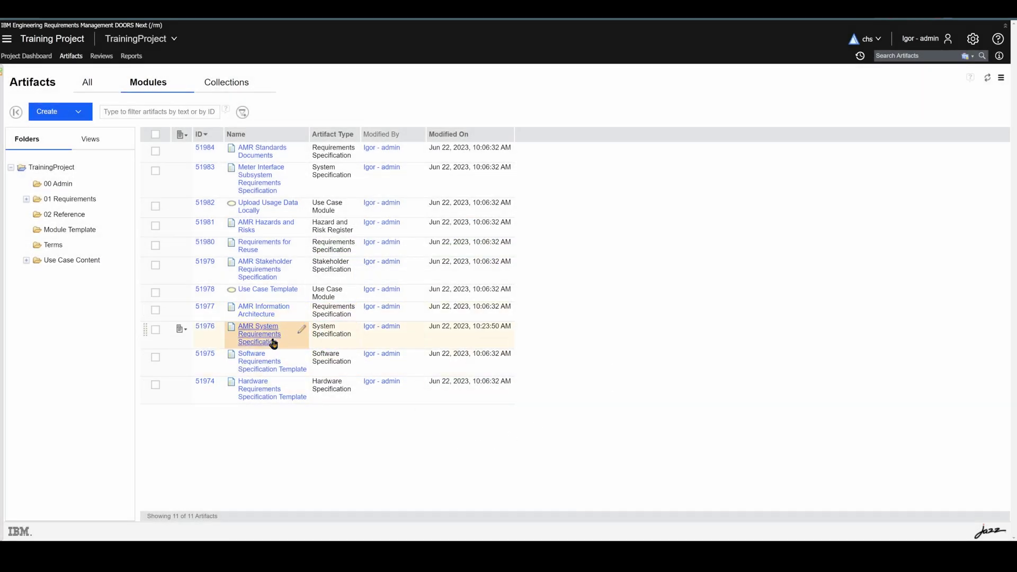
Examine the AMR Stakeholder Requirements Specification module in TrainingProject and its edited counterpart in training reqif
left_click(260, 273)
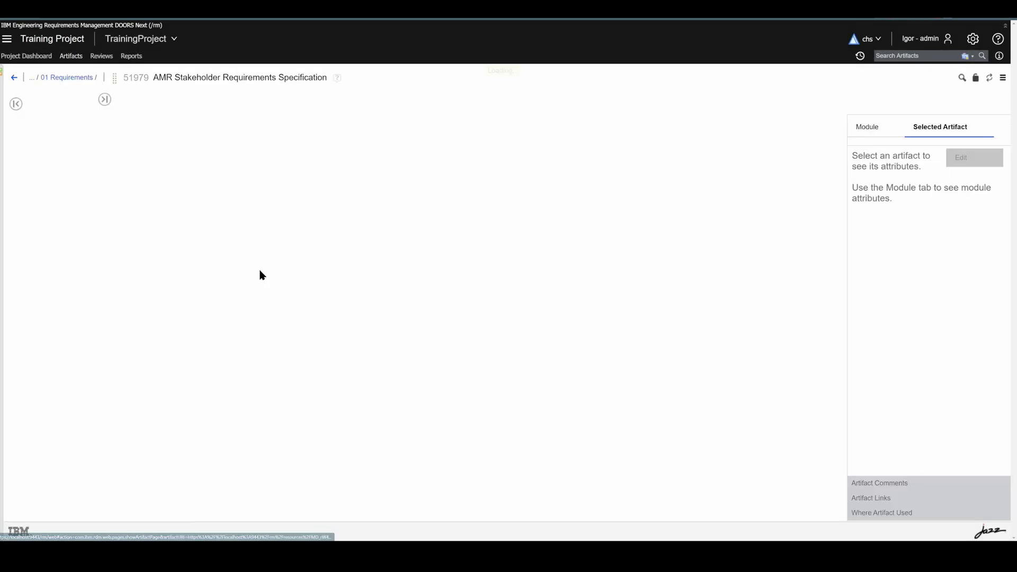
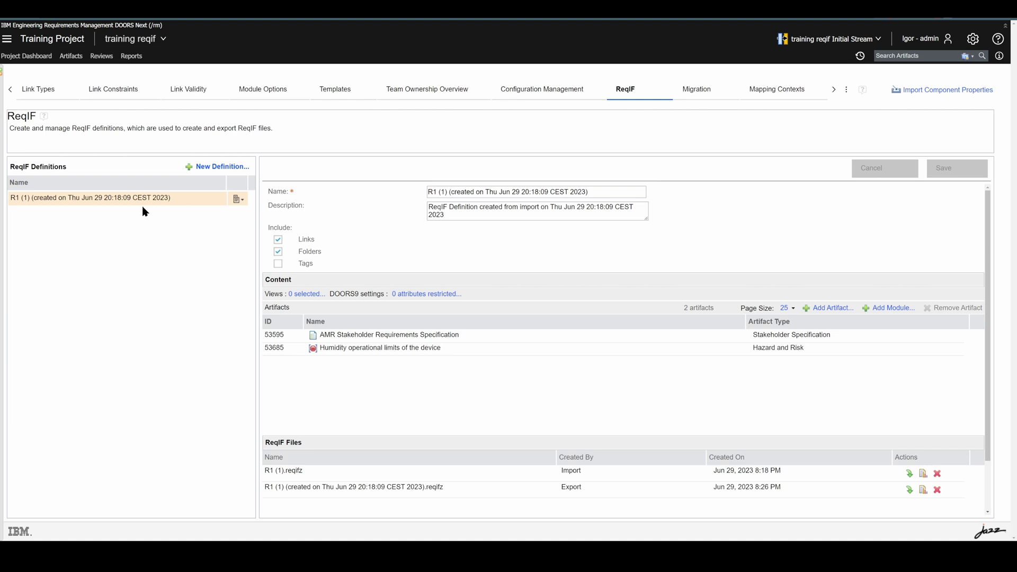
left_click(71, 57)
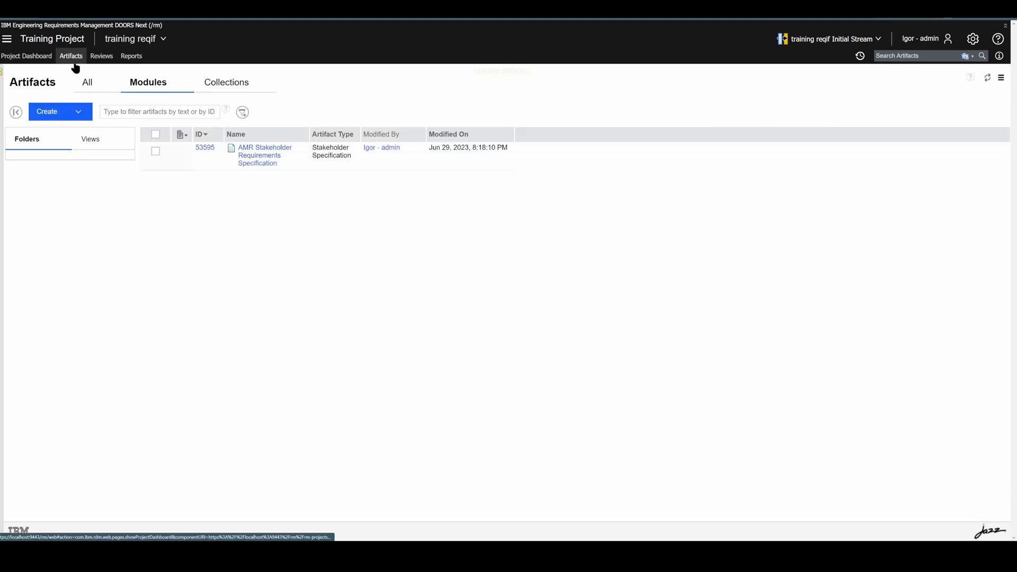
left_click(257, 153)
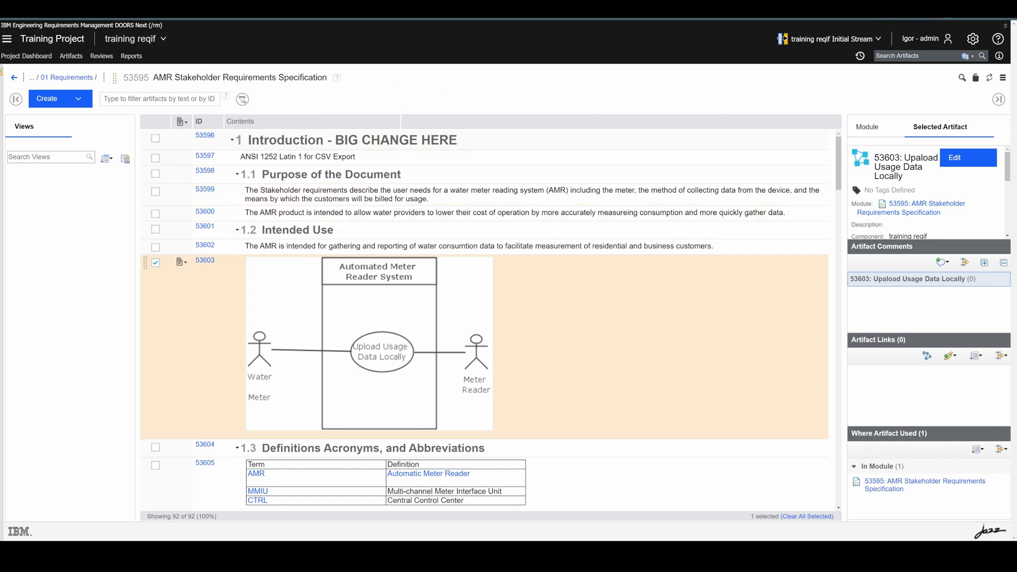
left_click(6, 20)
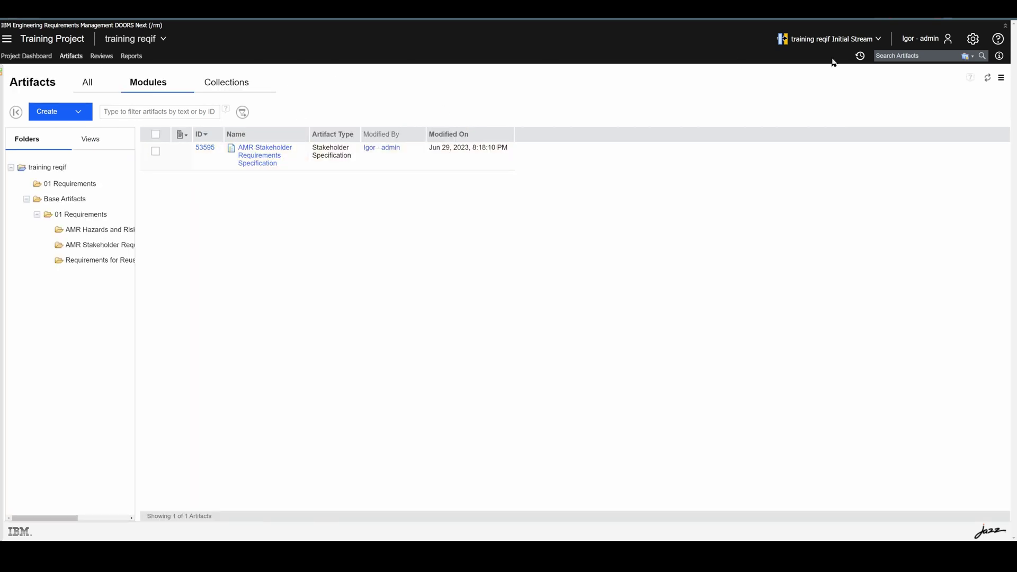
Review the export options and the ReqIF files of the R1 (1) definition in the training reqif component properties
left_click(973, 39)
left_click(950, 76)
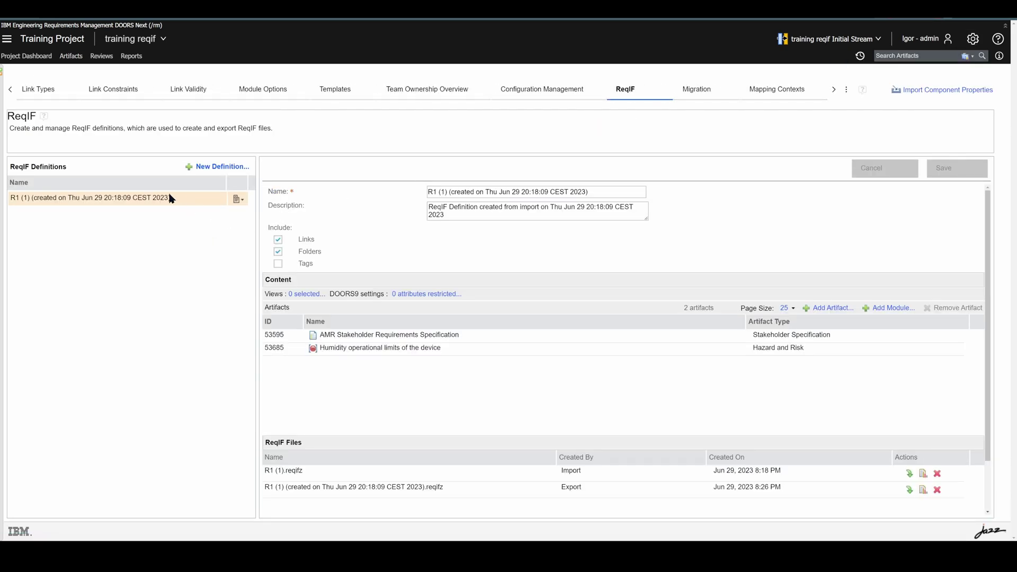
left_click(240, 199)
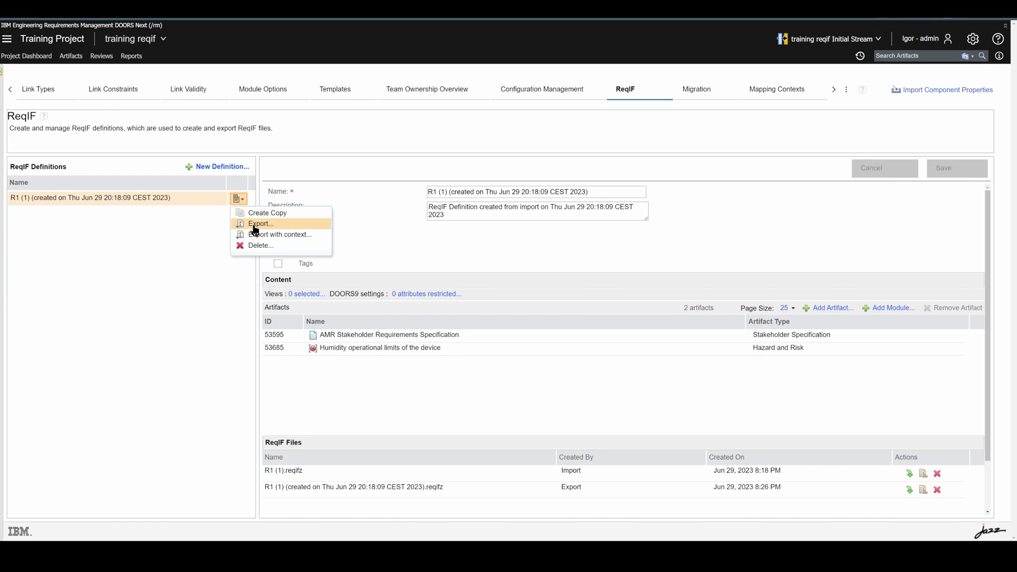
left_click(433, 493)
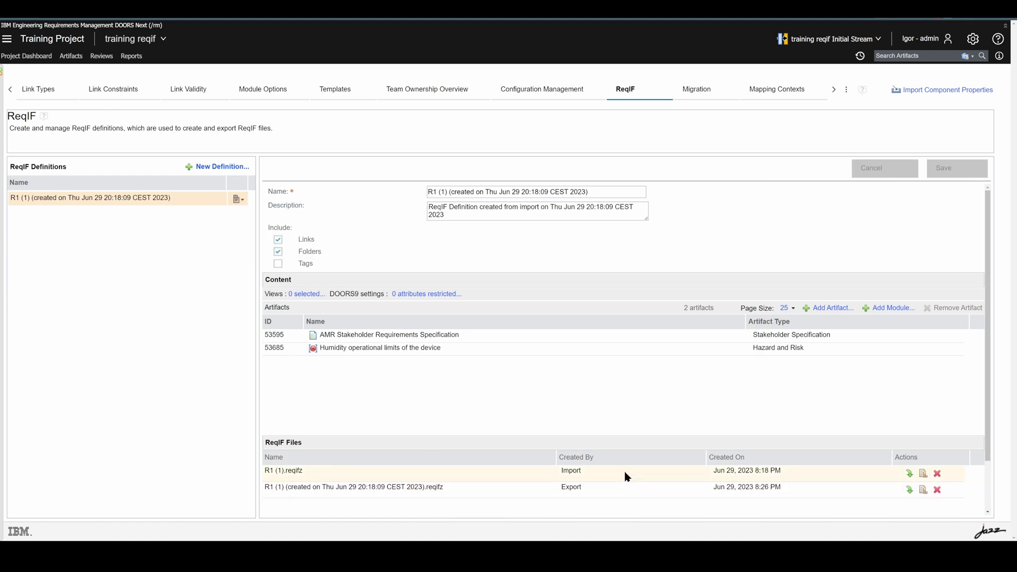
left_click(908, 490)
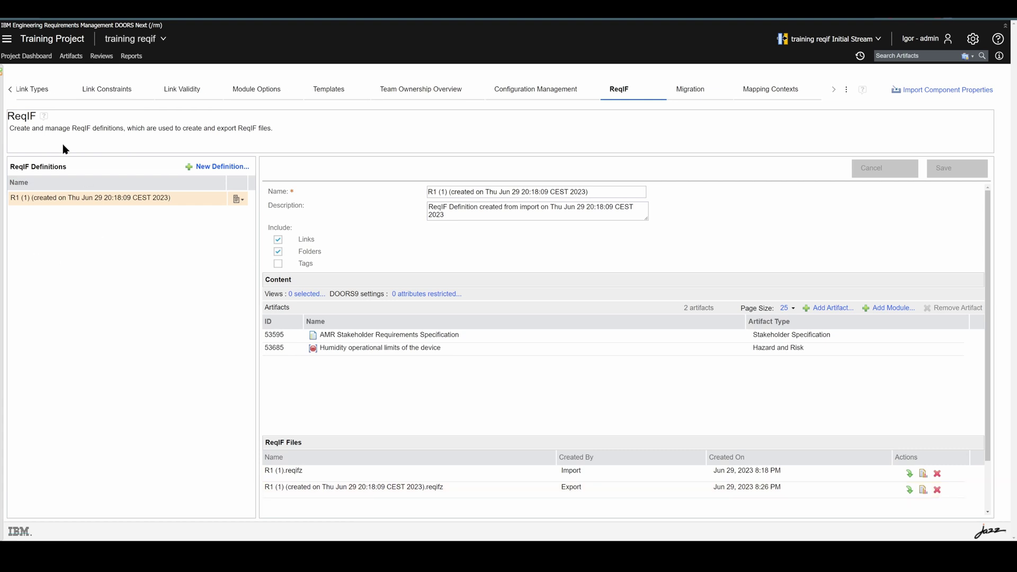
Examine the artifact types, artifact attributes and attribute data types in the training reqif component properties
left_click(10, 89)
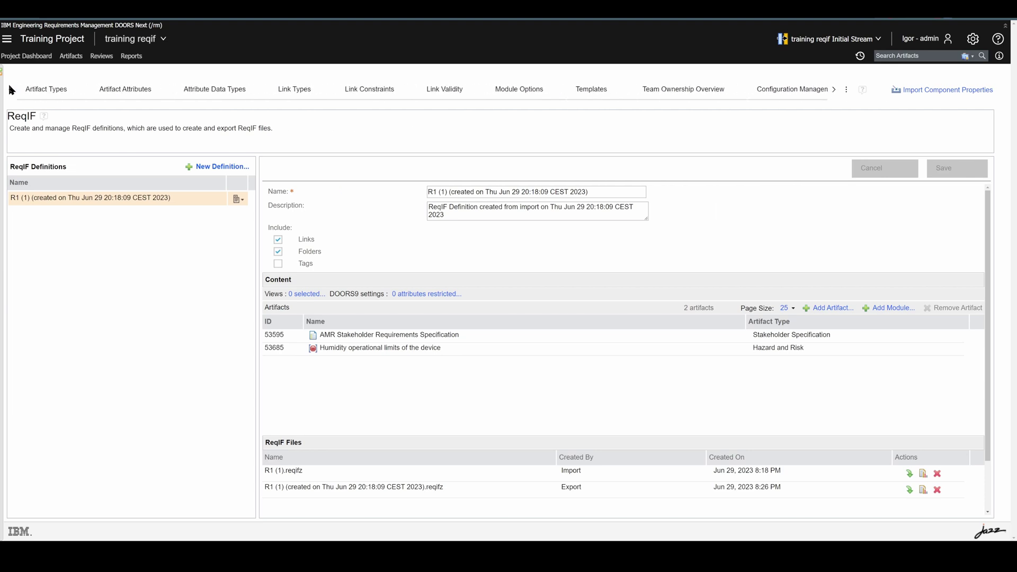
left_click(46, 94)
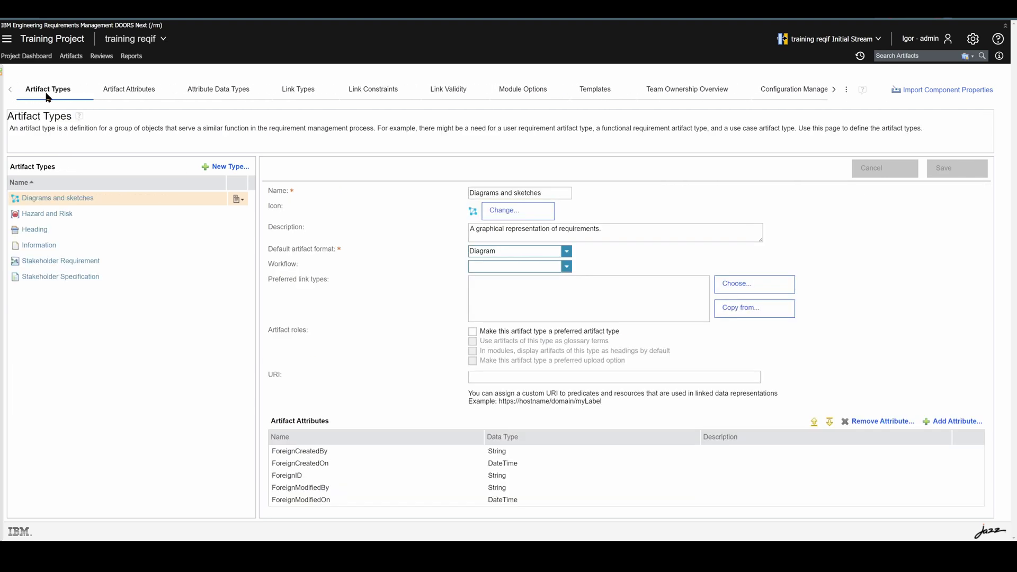
left_click(141, 91)
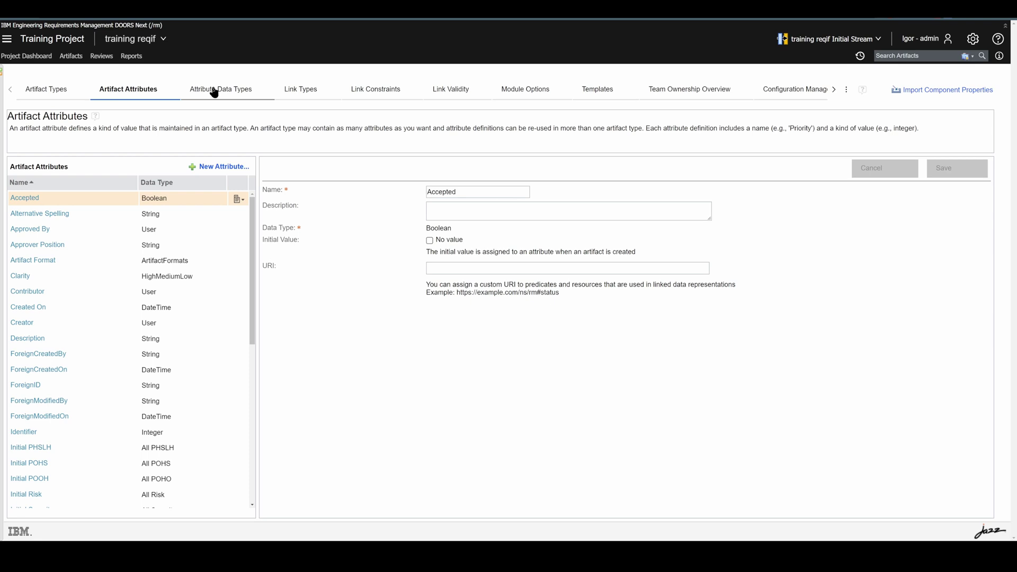
left_click(214, 91)
left_click(157, 92)
left_click(508, 266)
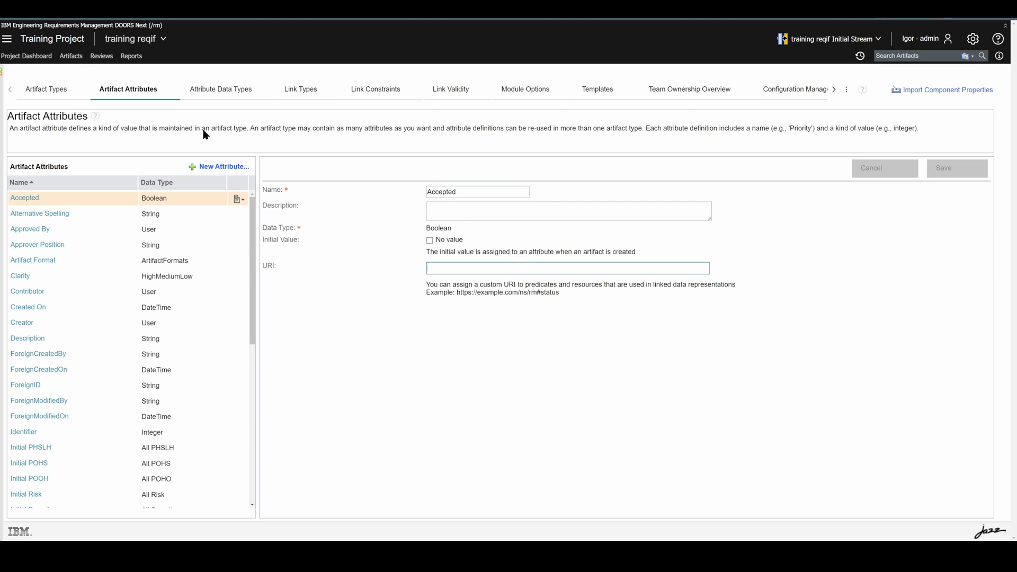
left_click(39, 96)
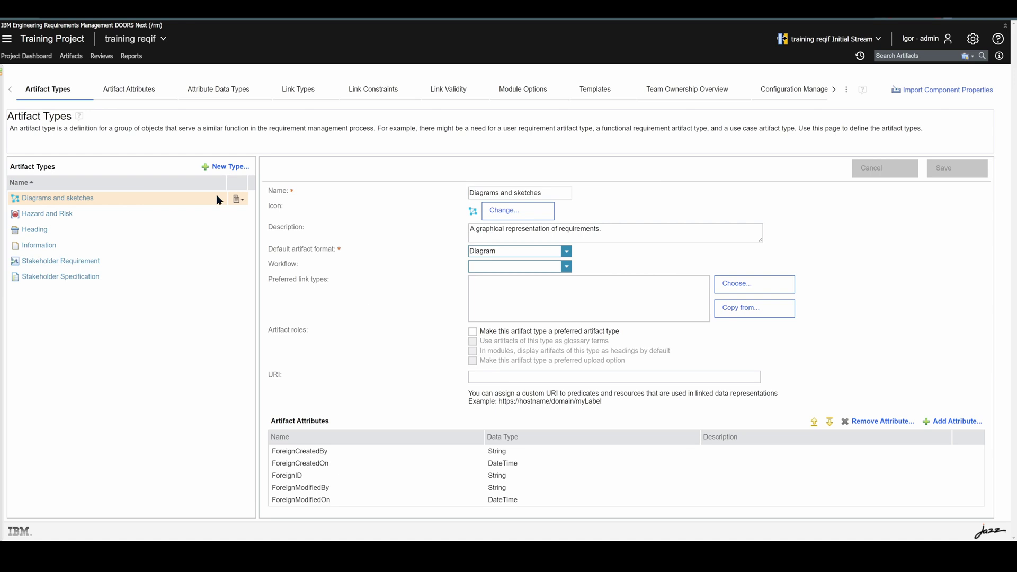
left_click(139, 89)
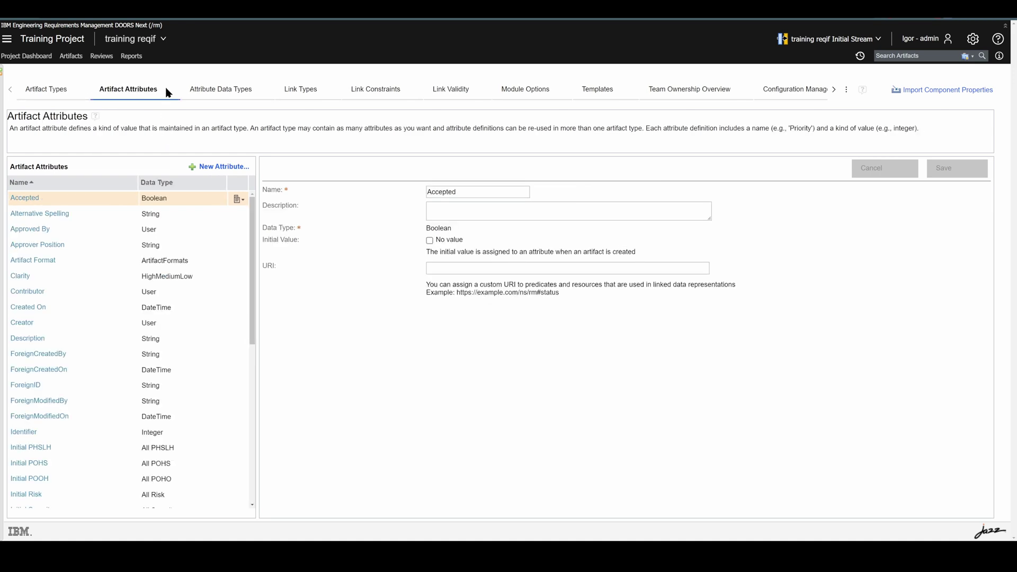
left_click(204, 97)
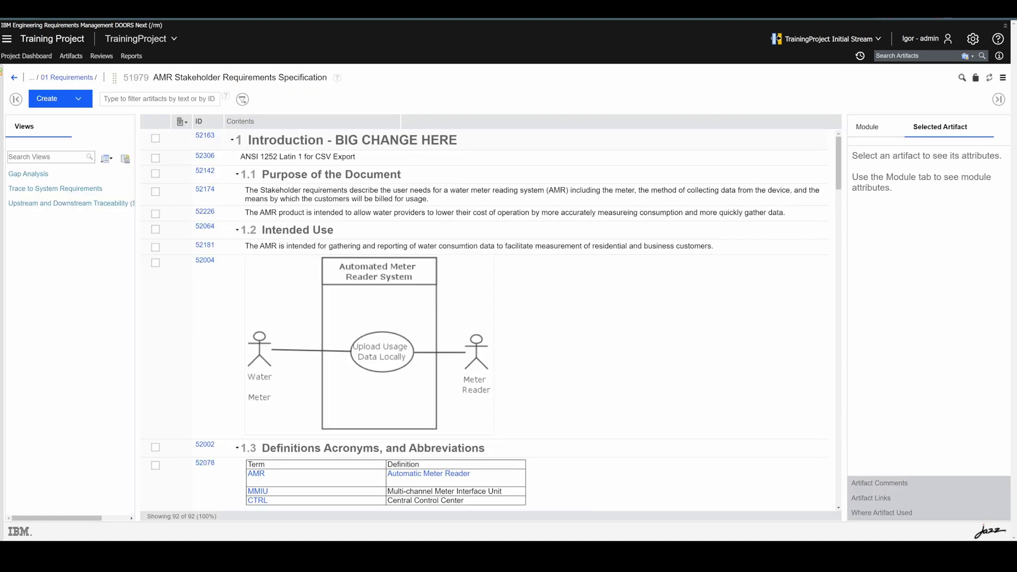
Show the Priority and Need columns in TrainingProject's AMR Stakeholder Requirements Specification module
right_click(511, 132)
right_click(509, 127)
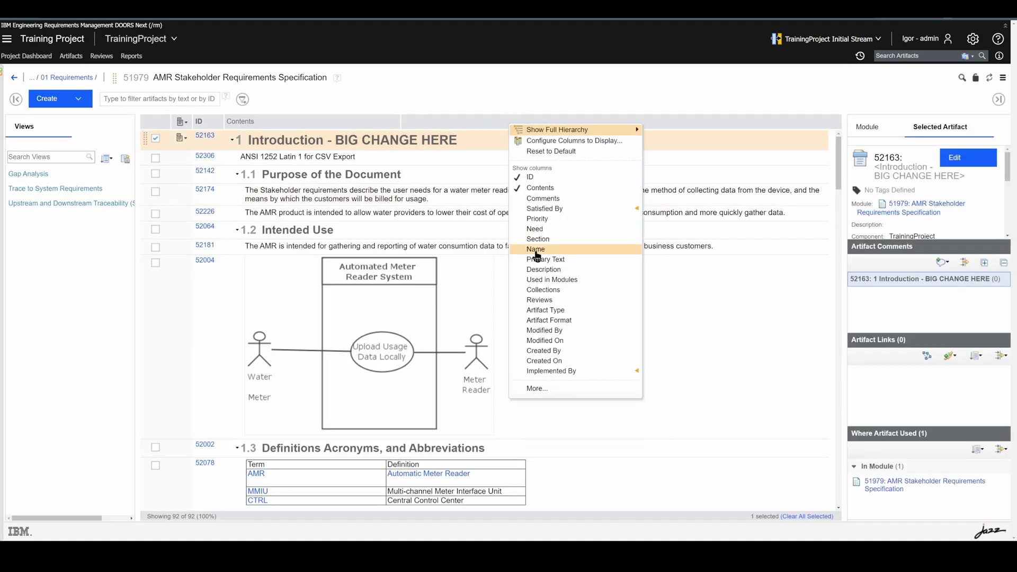
left_click(536, 219)
right_click(512, 127)
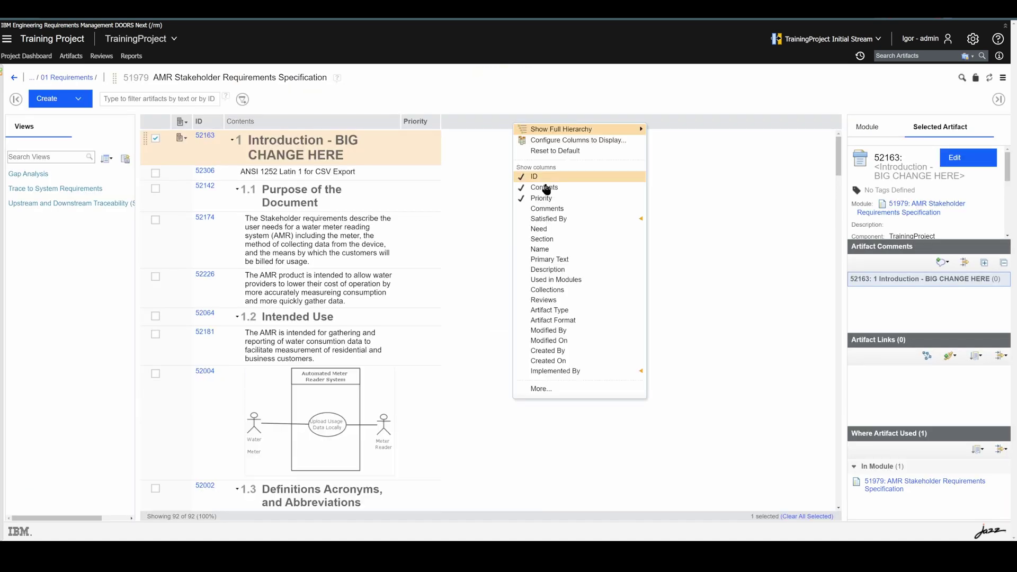
left_click(552, 231)
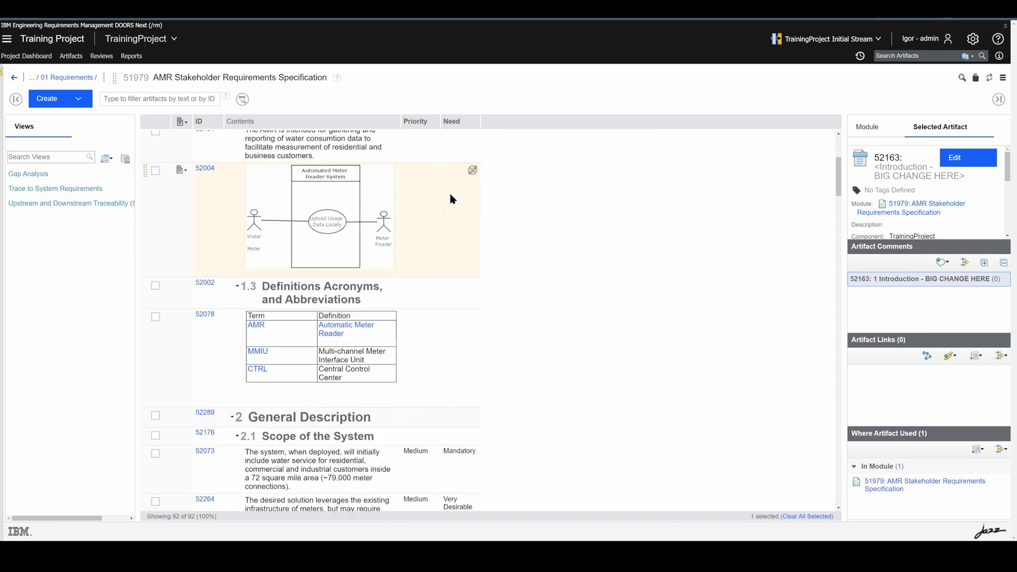
scroll(453, 254, "down", 3)
scroll(480, 395, "down", 3)
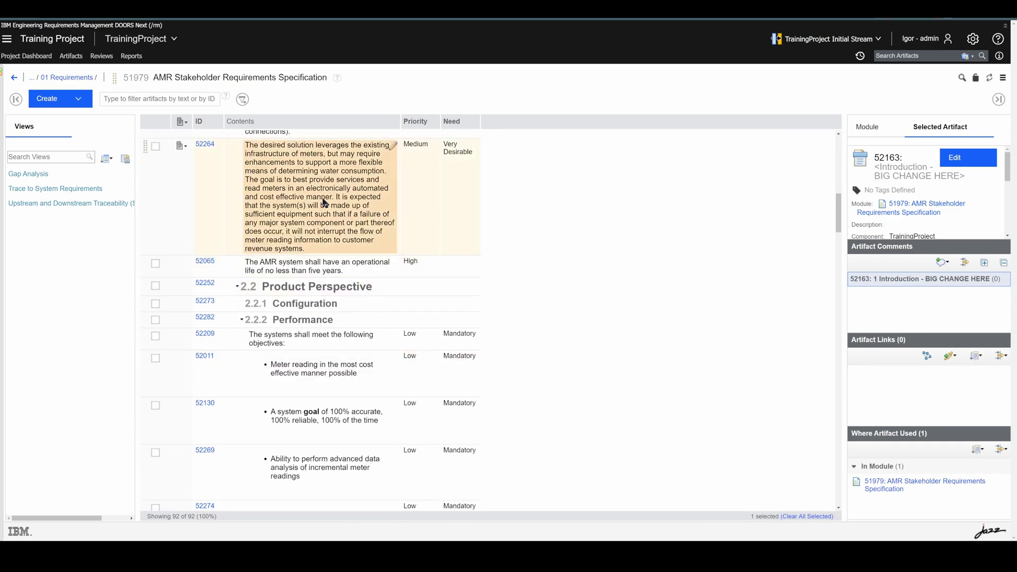
scroll(297, 212, "up", 10)
Filter the module to artifacts whose Priority attribute exists
left_click(243, 100)
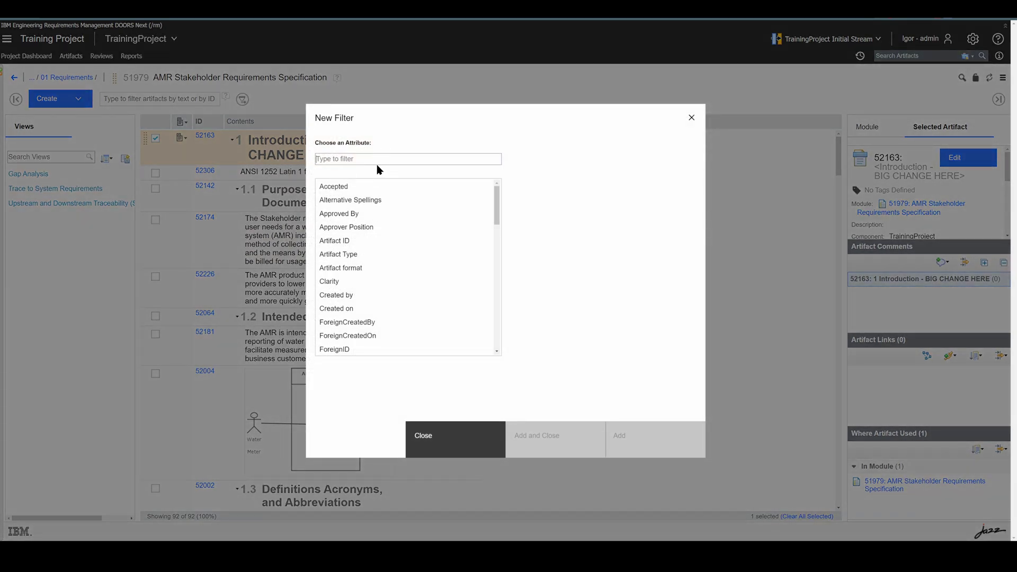
type("prio")
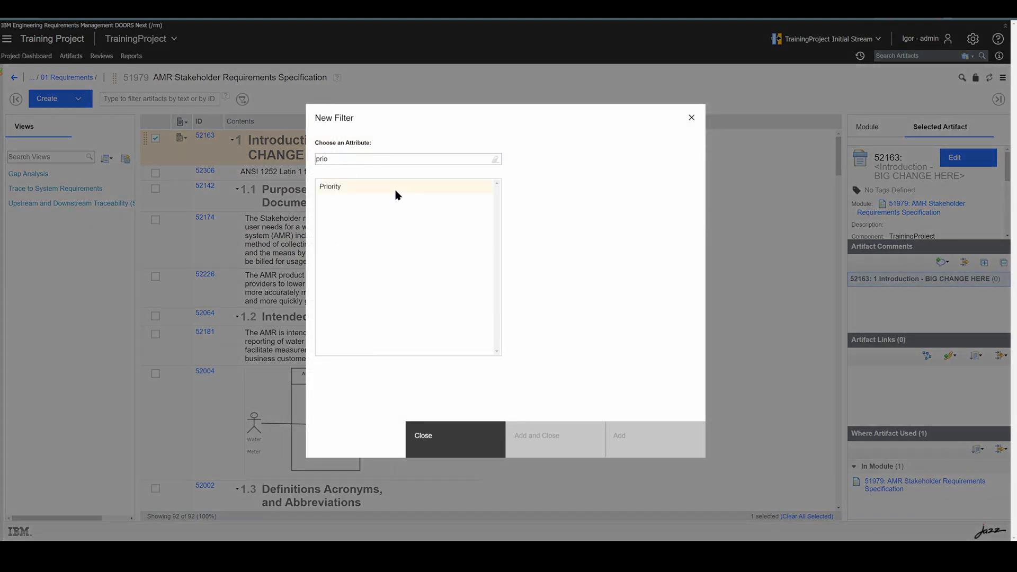
left_click(395, 189)
left_click(563, 157)
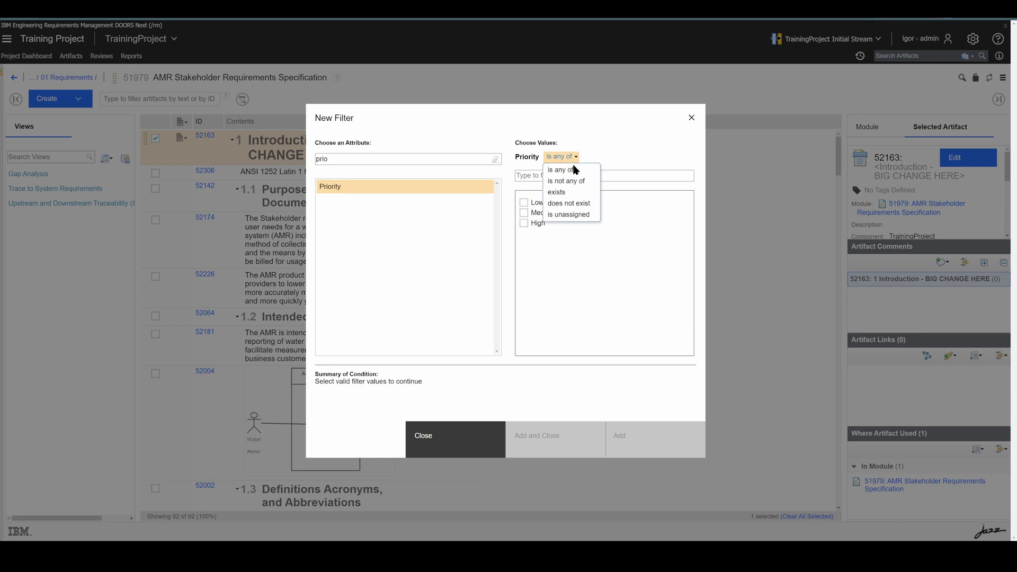
left_click(570, 194)
left_click(649, 435)
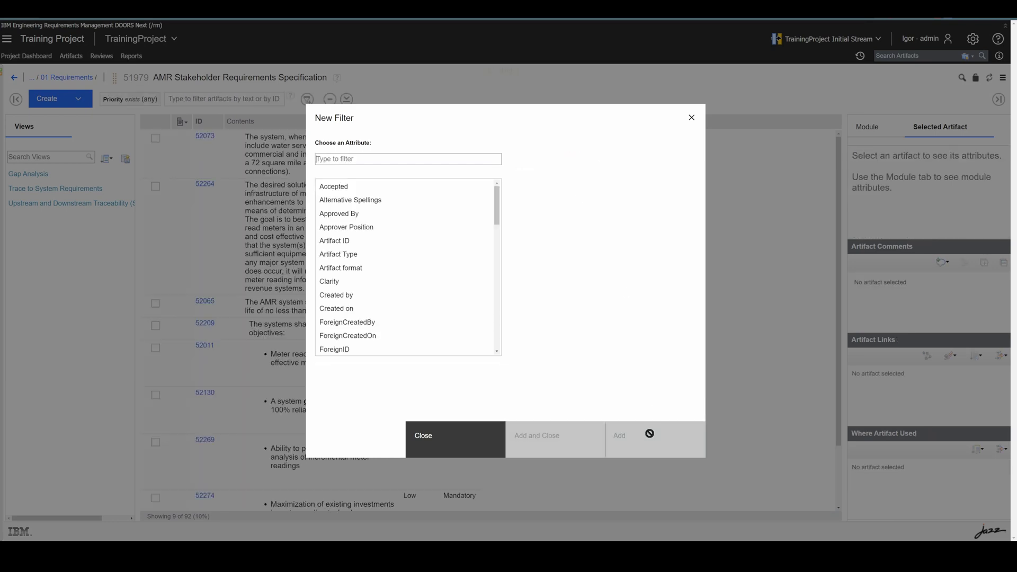
Add a second filter condition so that only artifacts whose Need attribute exists are shown
left_click(369, 157)
type("nee")
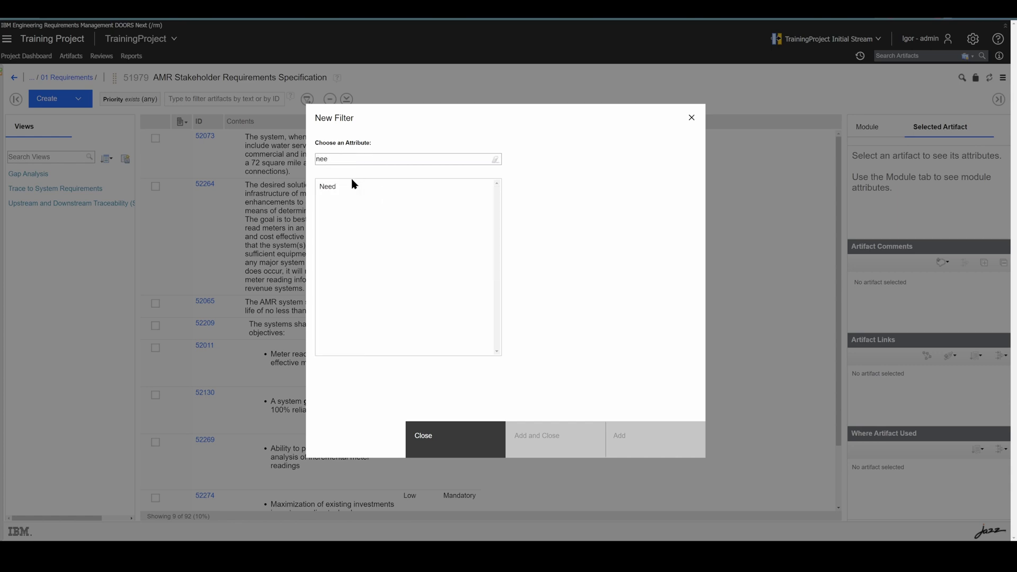
left_click(354, 187)
left_click(561, 156)
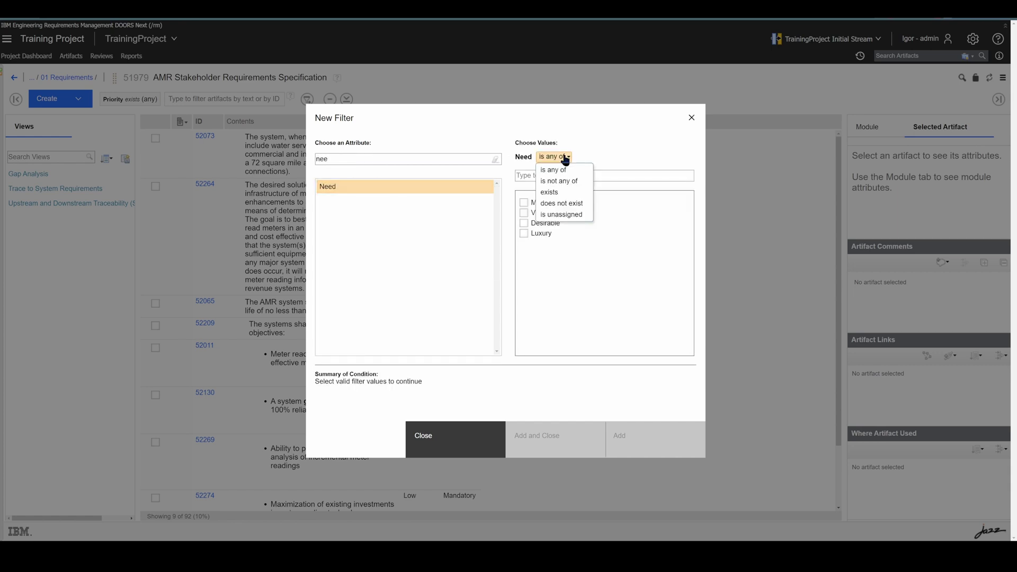
left_click(552, 195)
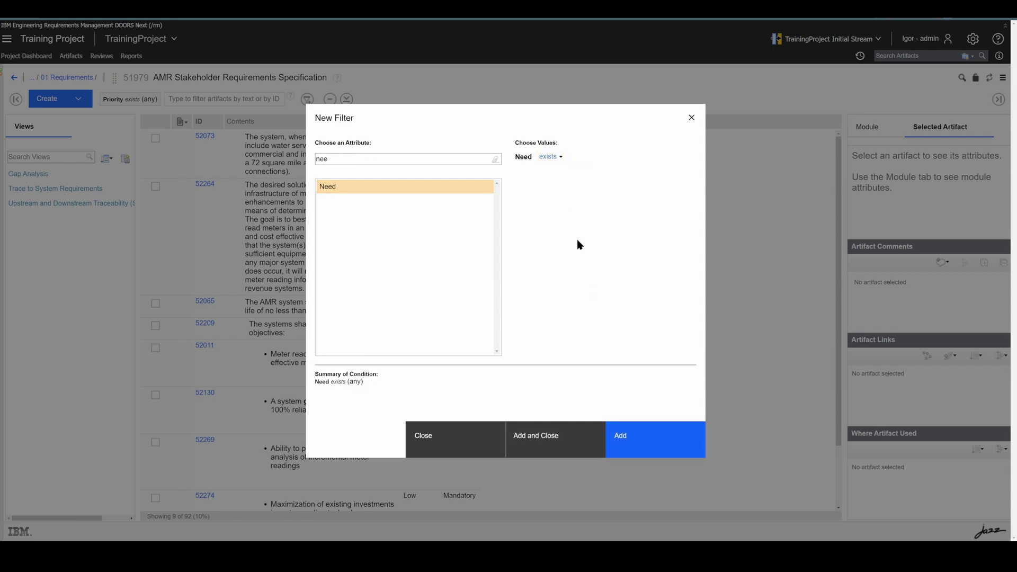
left_click(558, 448)
scroll(511, 233, "down", 1)
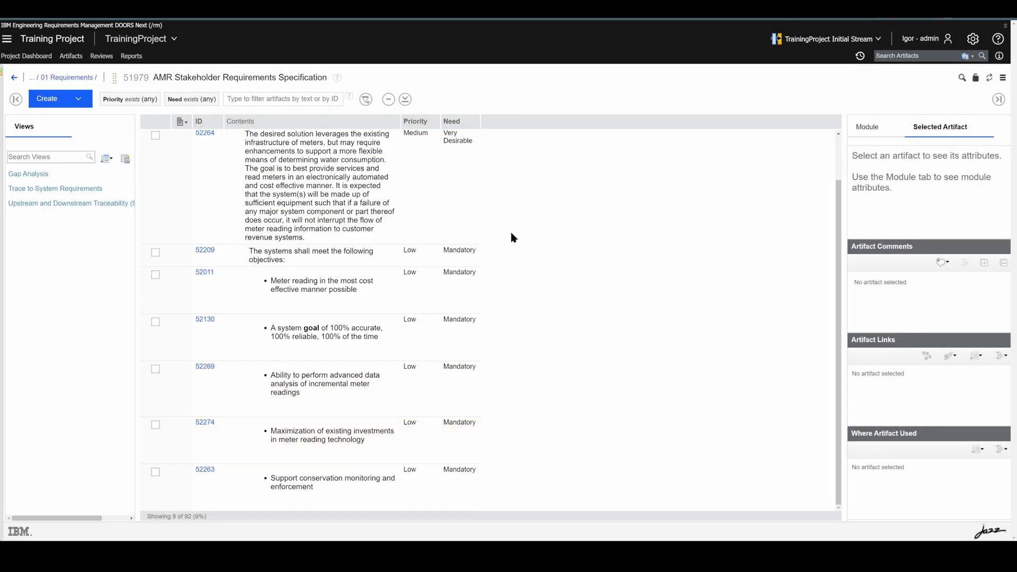
scroll(239, 319, "up", 1)
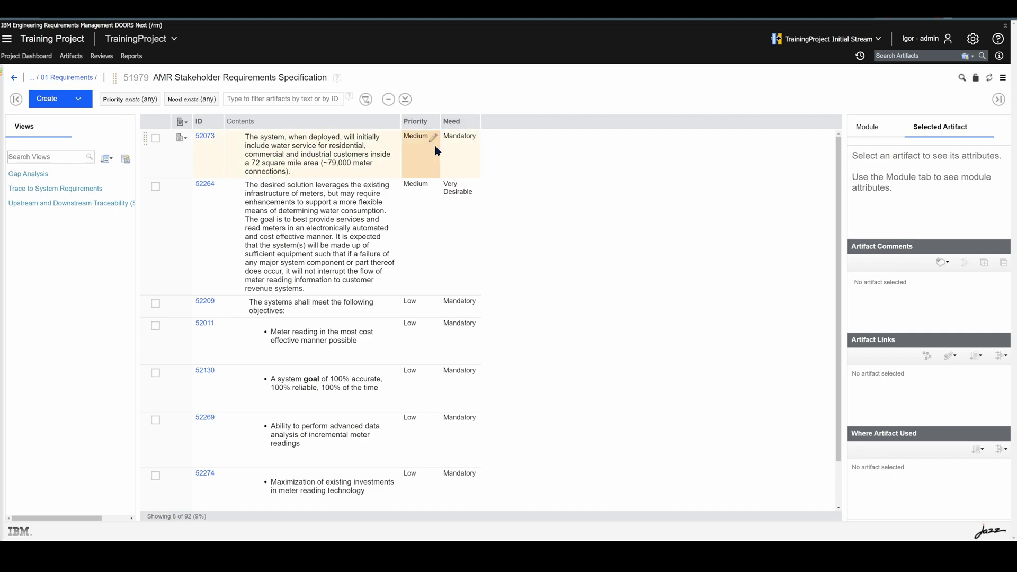
Save the filtered layout as a shared view named "for reqif" for just this module
left_click(125, 158)
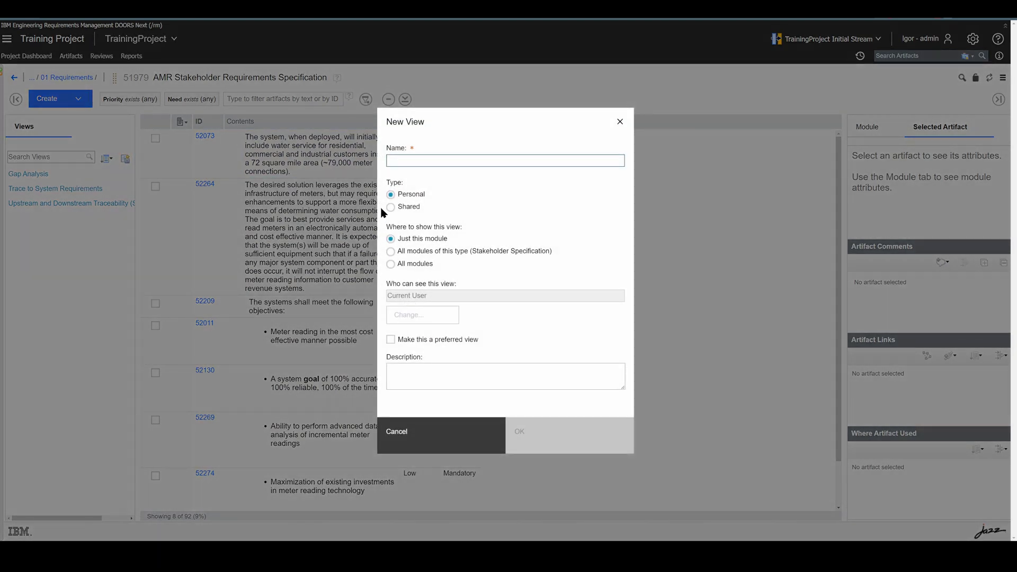
left_click(391, 207)
left_click(409, 162)
type("fo")
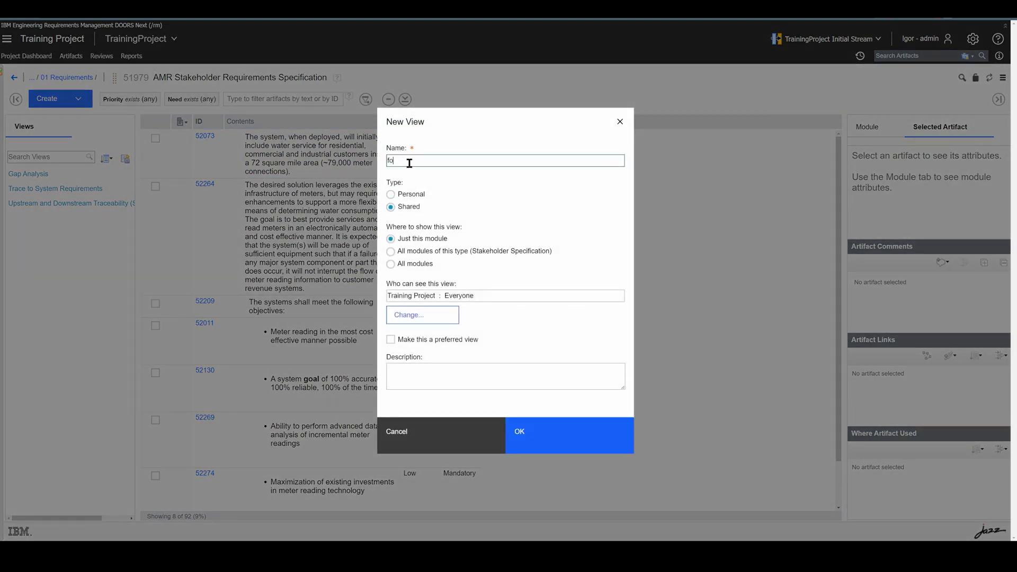
type("r reqif")
left_click(565, 443)
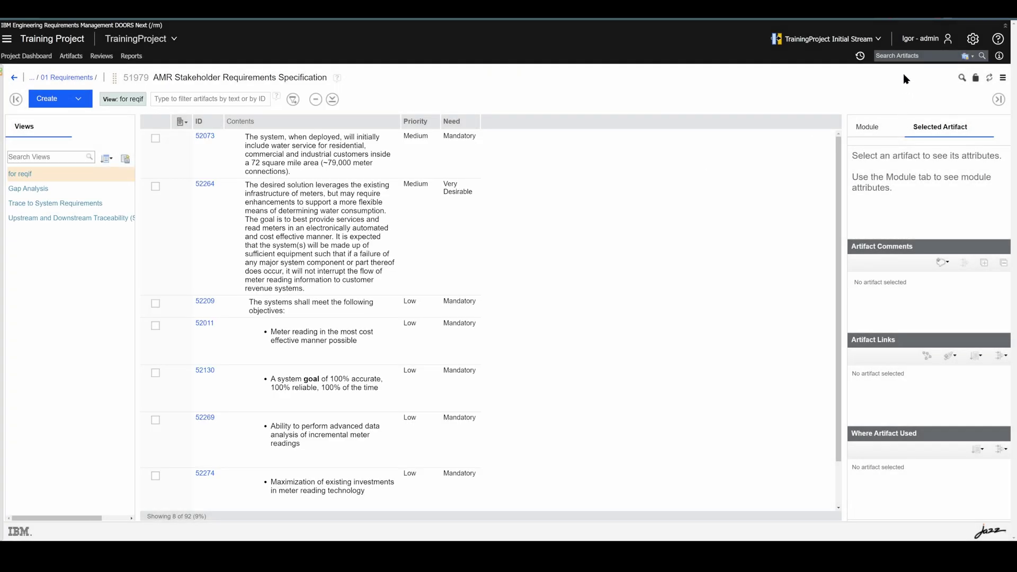
Start a new ReqIF definition named R2 in the TrainingProject component properties
left_click(973, 38)
left_click(931, 83)
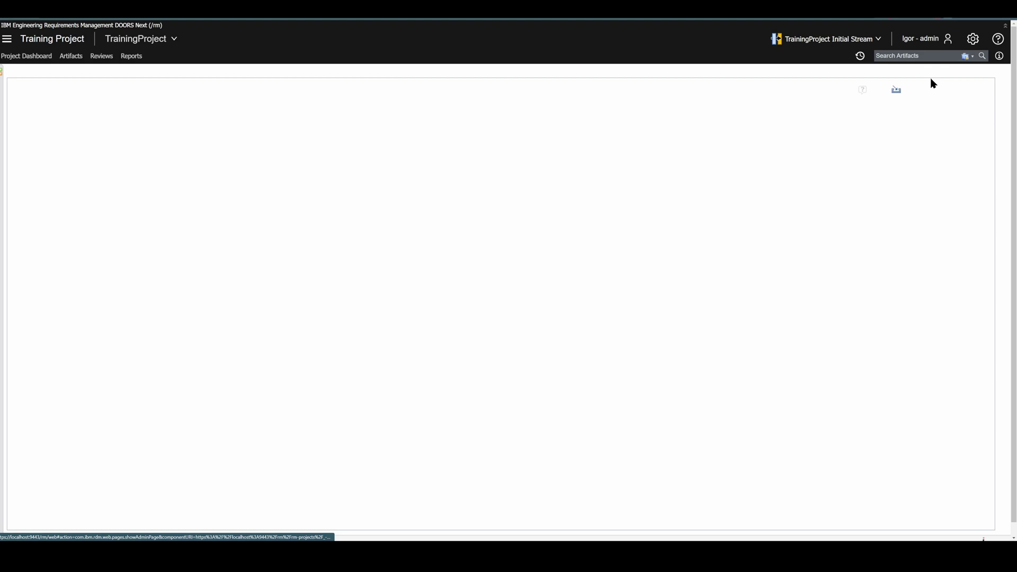
left_click(630, 90)
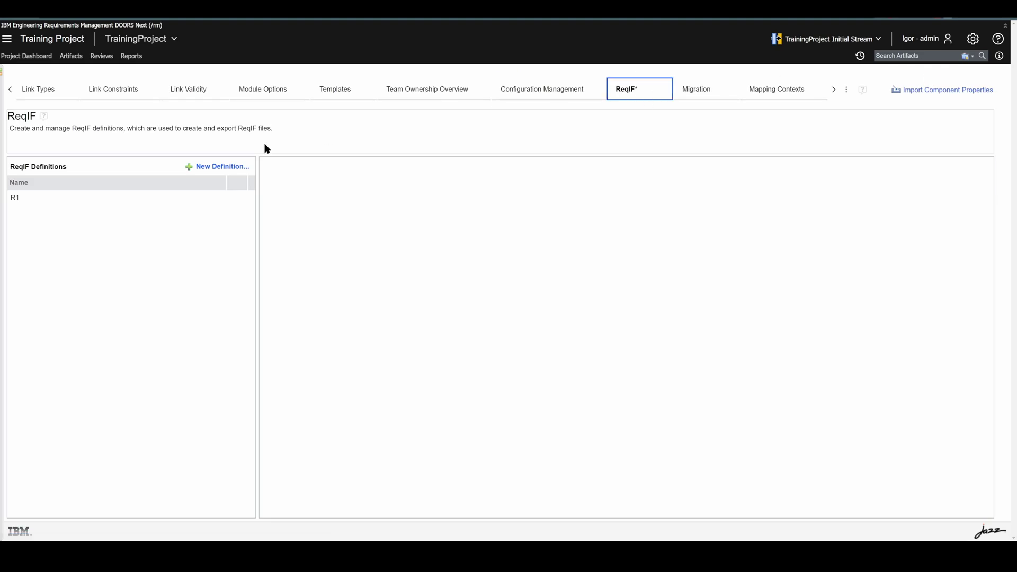
left_click(202, 167)
left_click(479, 190)
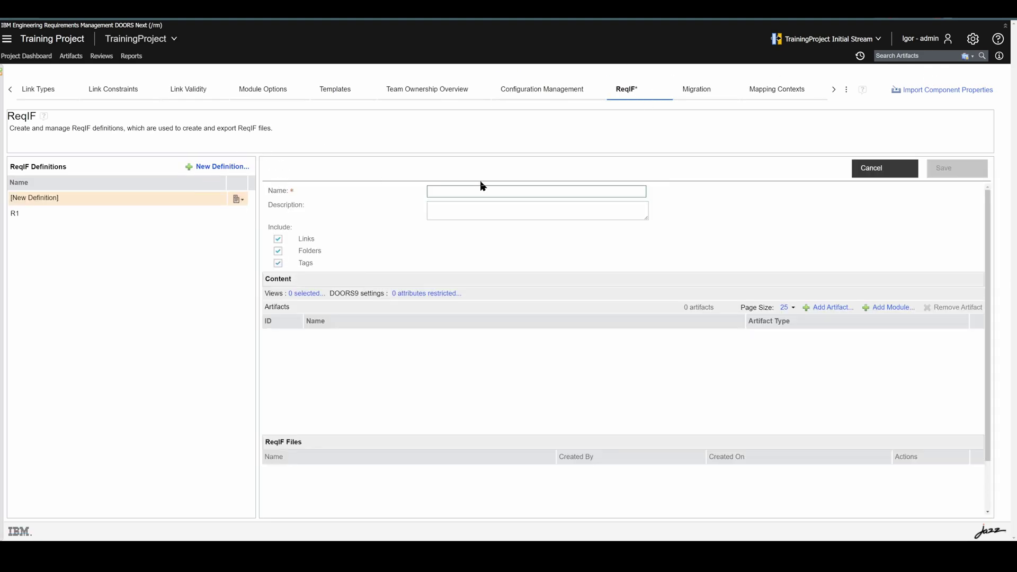
type("R2")
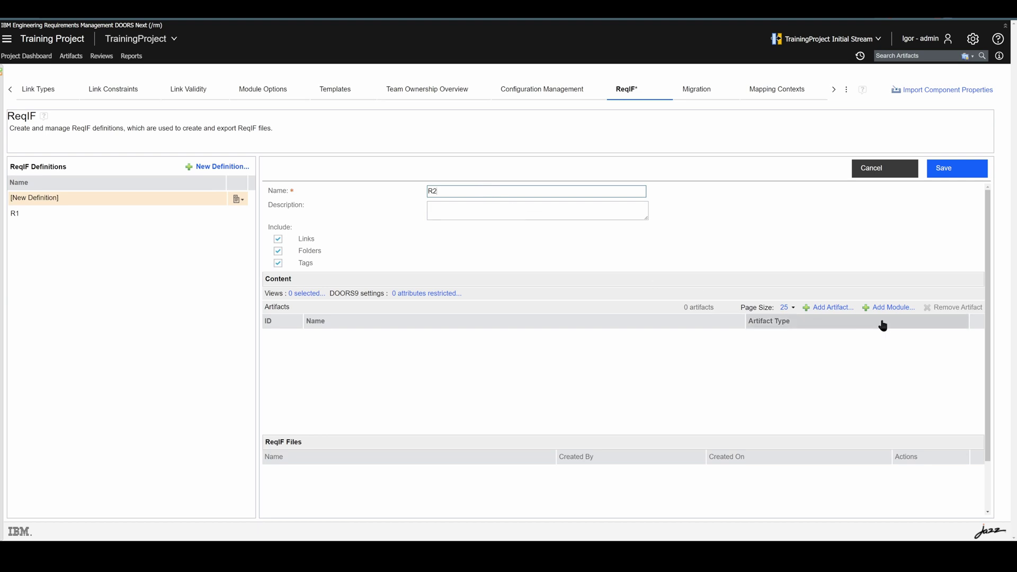
Add the AMR Stakeholder Requirements Specification with its "for reqif" view to the R2 definition and save it
left_click(891, 307)
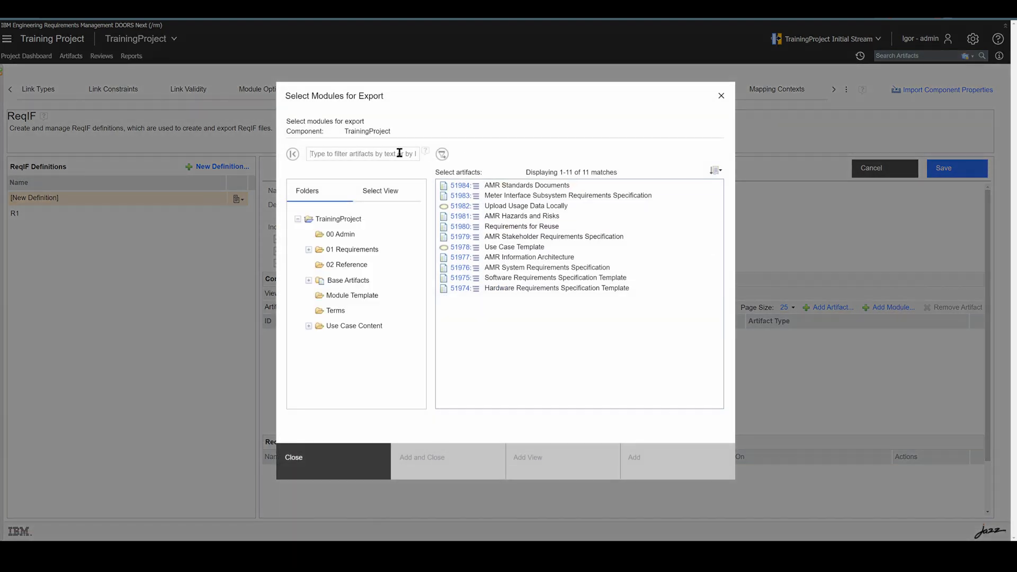
left_click(522, 239)
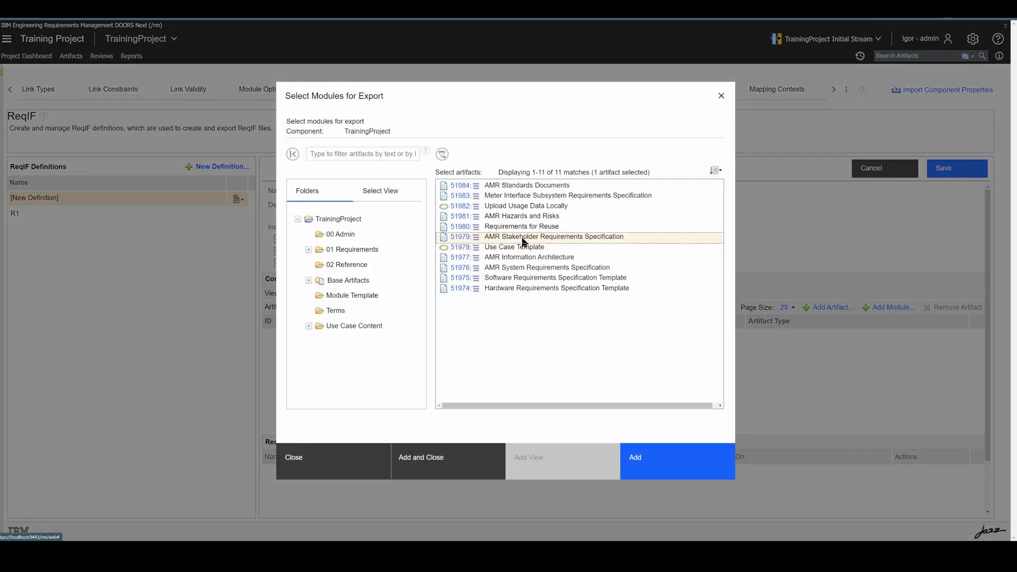
left_click(396, 201)
left_click(302, 237)
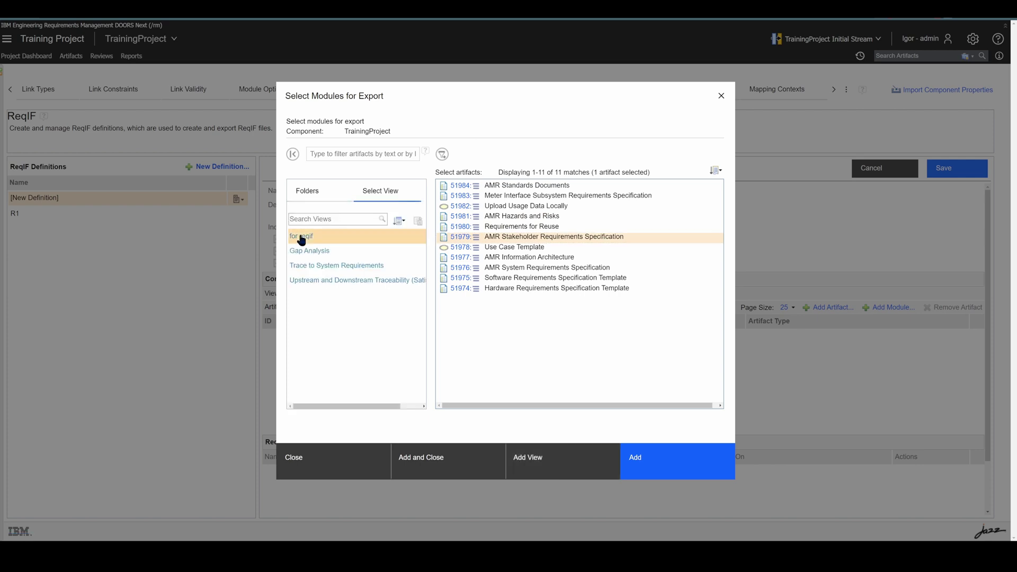
left_click(542, 461)
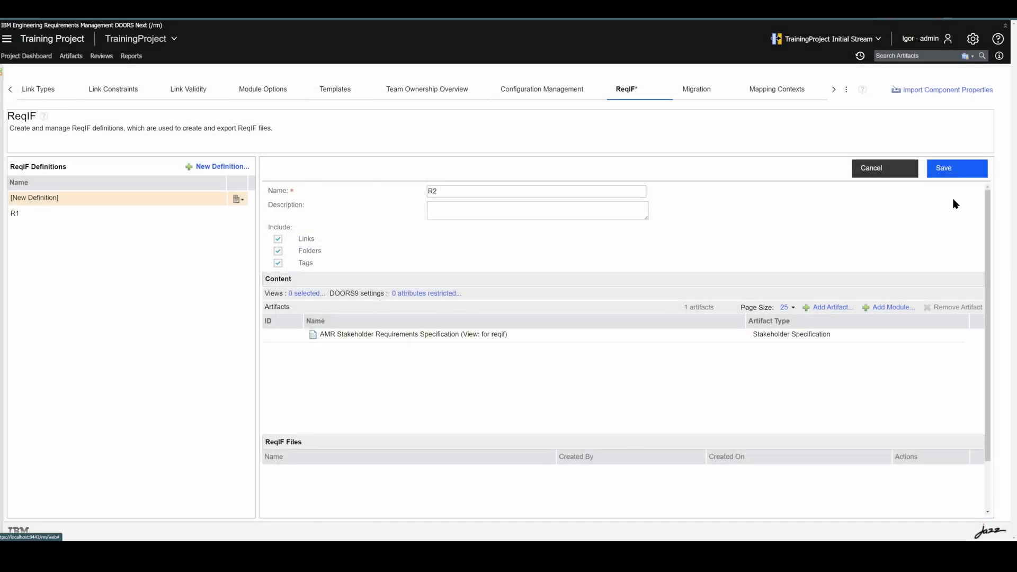
left_click(955, 169)
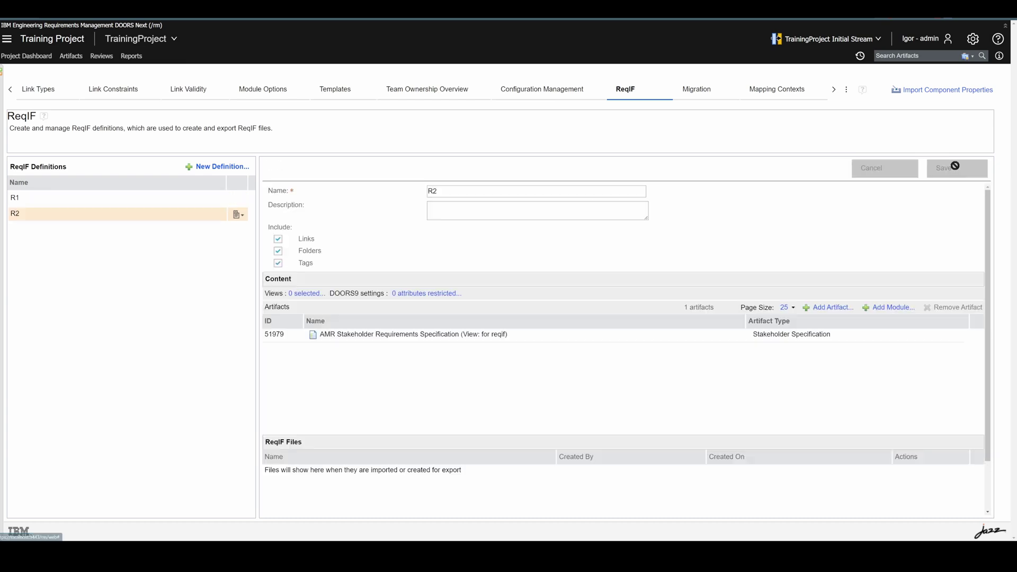
Create the ReqIF export file from the R2 definition and download it
left_click(122, 200)
left_click(210, 217)
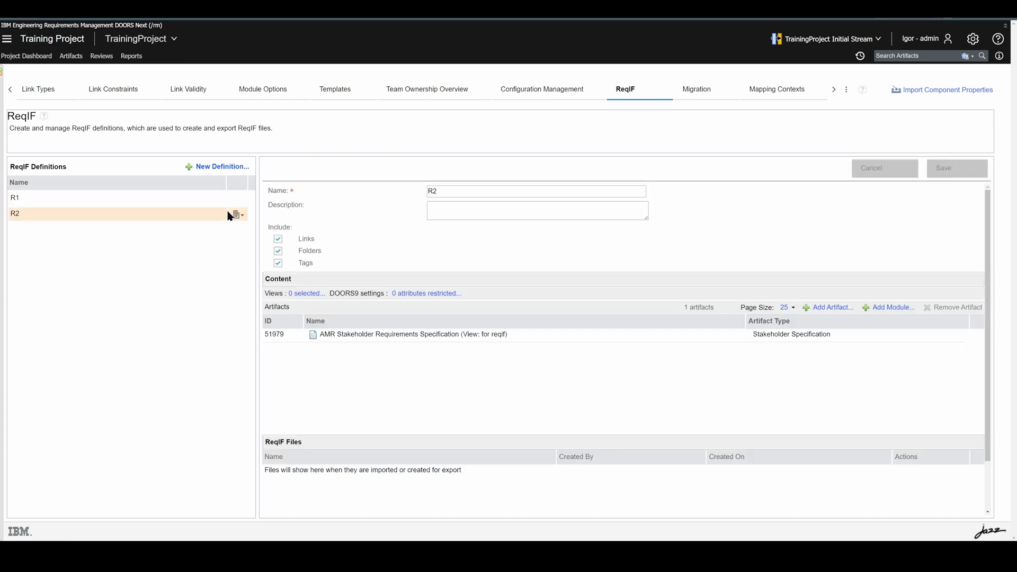
left_click(239, 215)
left_click(268, 238)
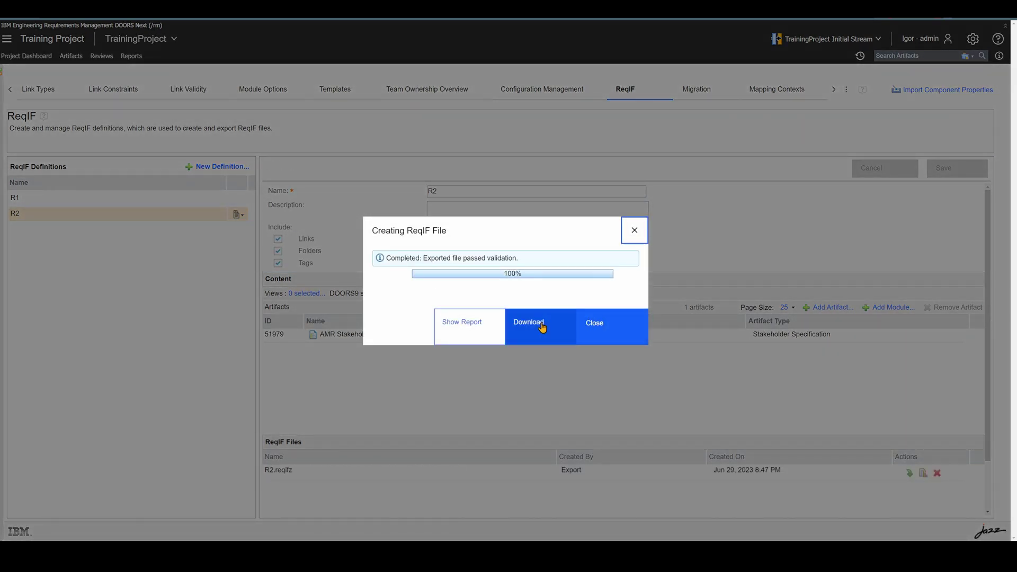
left_click(542, 325)
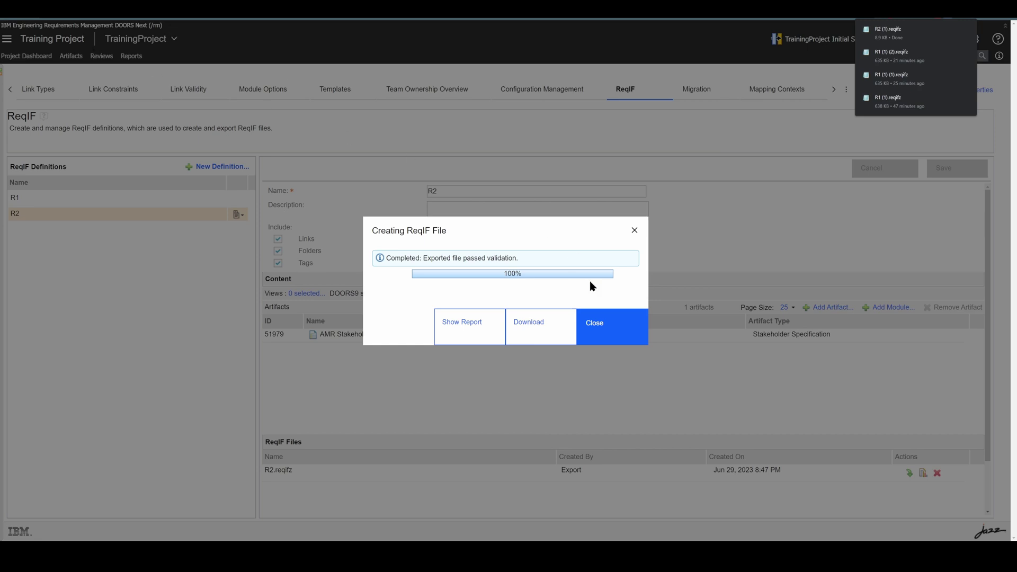
Create a new component named R2 in Training Project without using a template
left_click(585, 331)
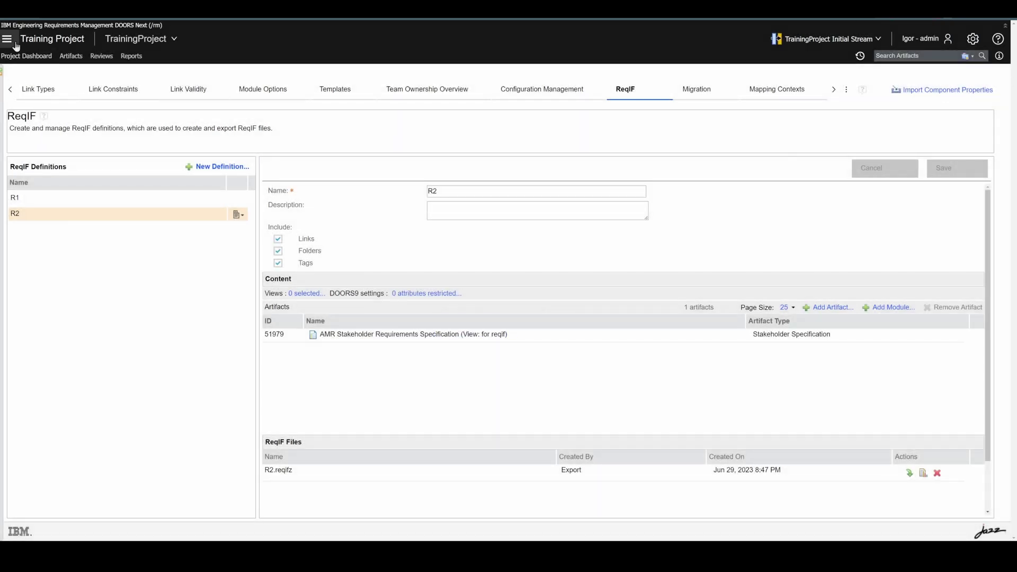
left_click(12, 41)
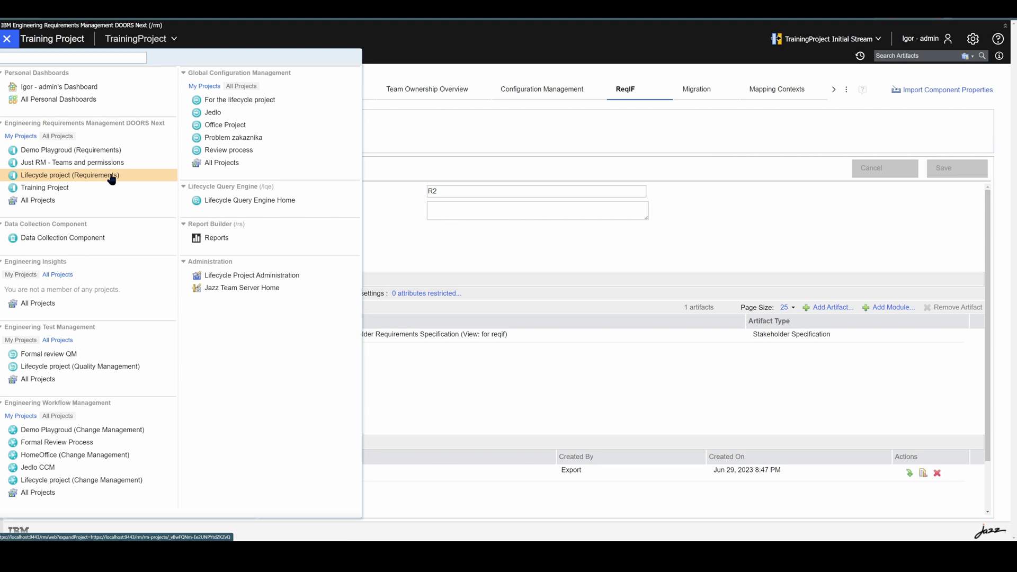
left_click(75, 188)
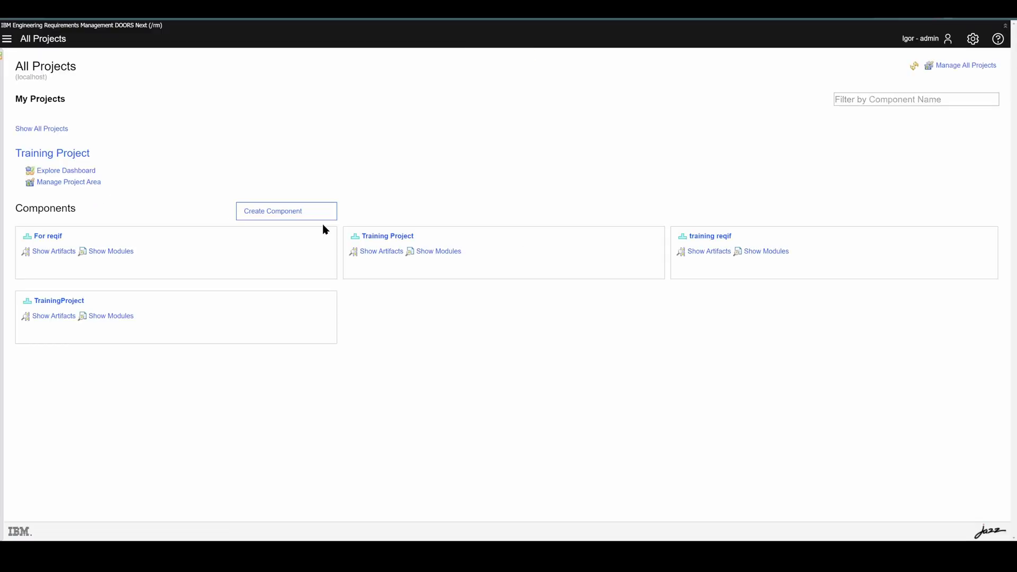
left_click(300, 214)
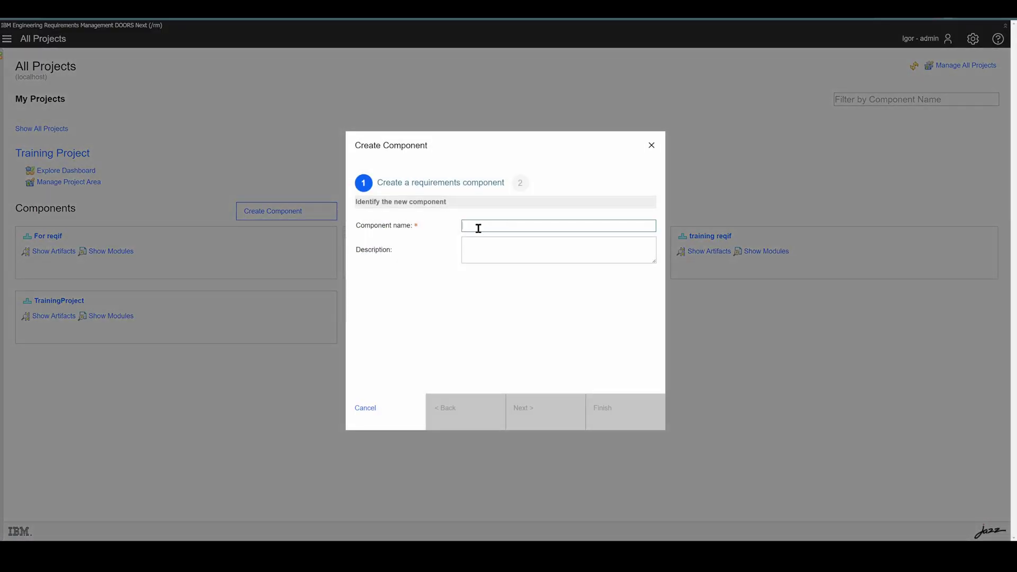
type("RC")
left_click(535, 413)
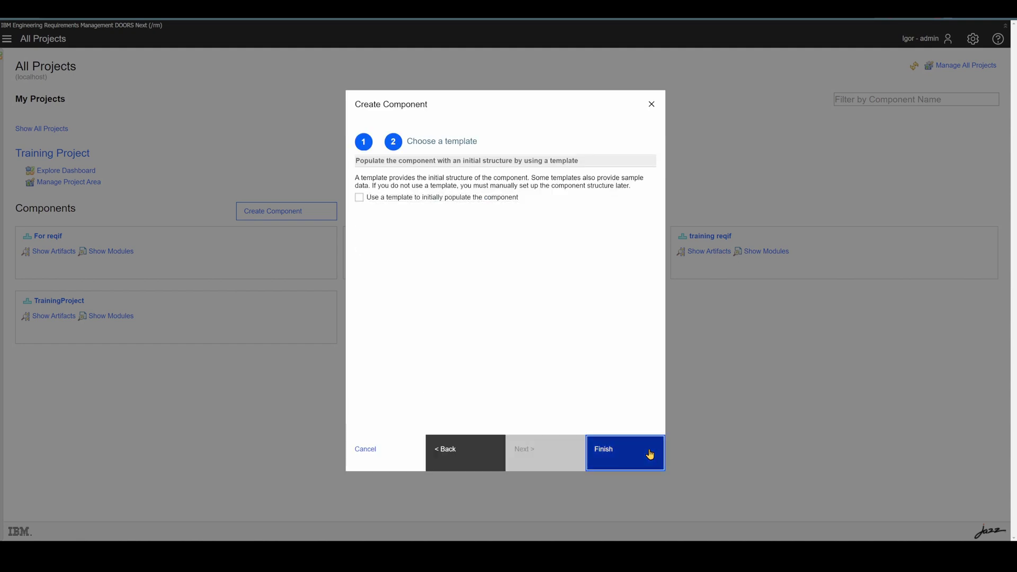
left_click(647, 454)
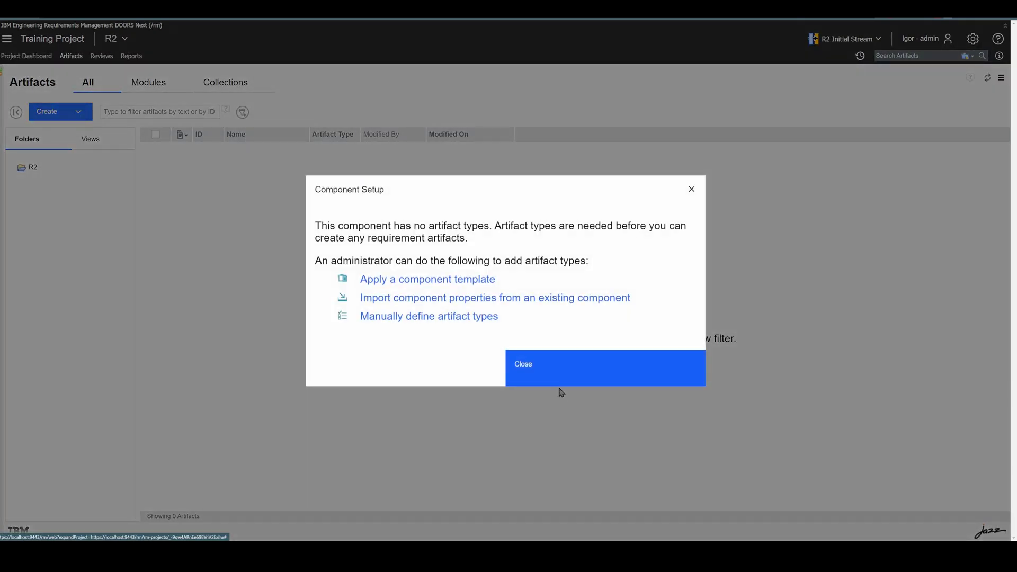
left_click(554, 376)
Start an advanced ReqIF import into R2, upload R2 (1).reqifz and review its Requirements.reqif summary
left_click(59, 112)
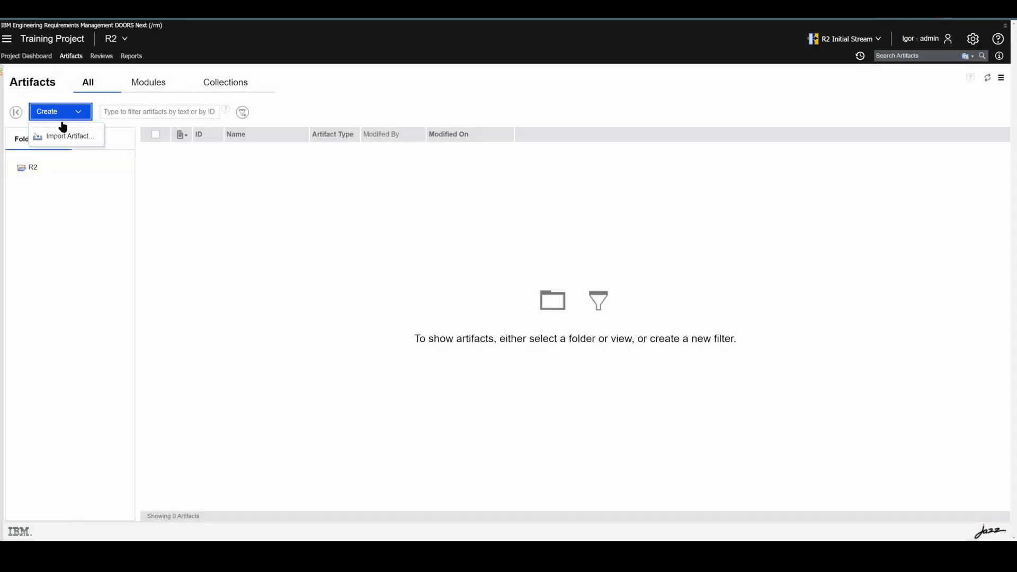
left_click(71, 139)
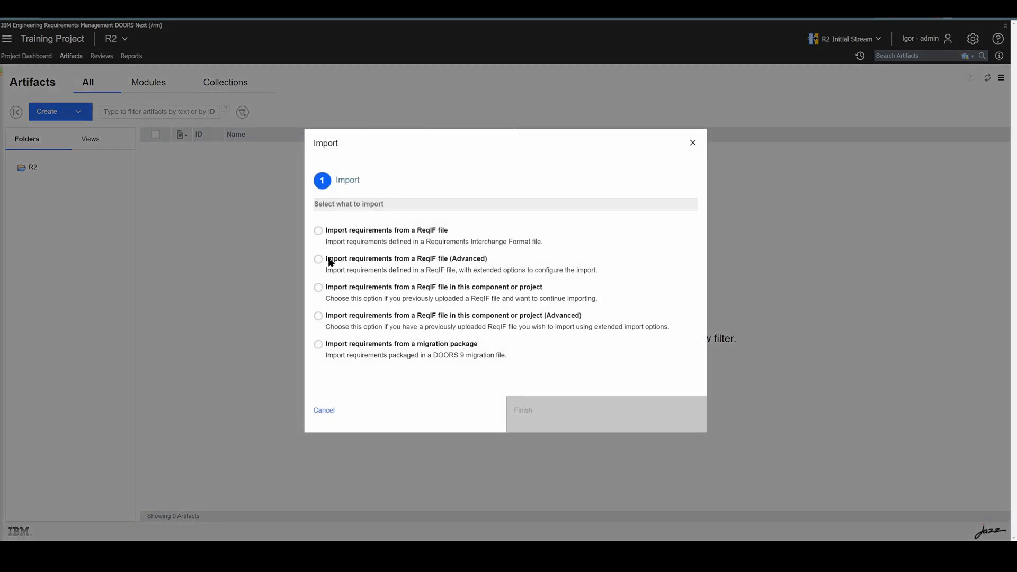
left_click(329, 261)
left_click(547, 429)
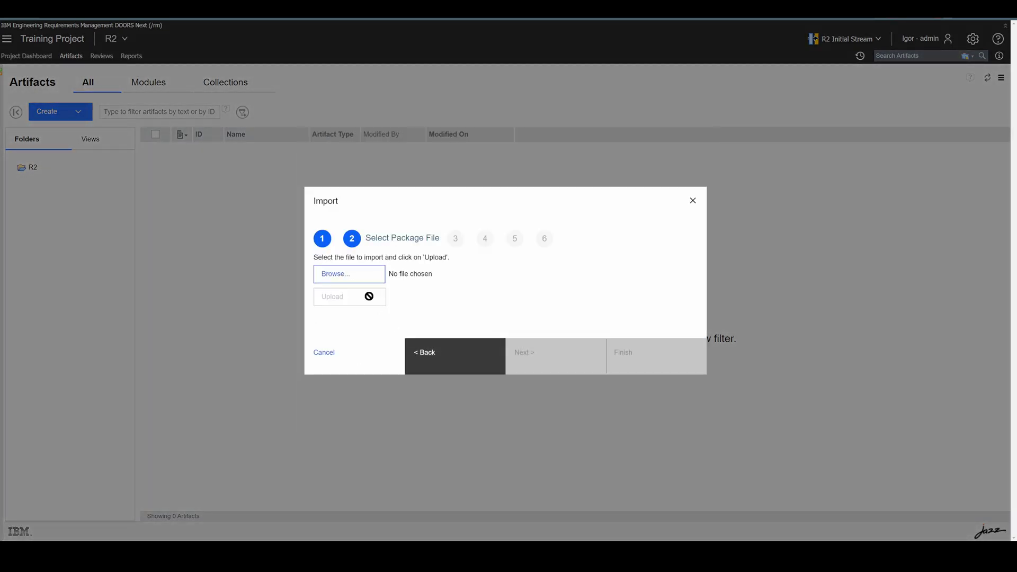
left_click(353, 277)
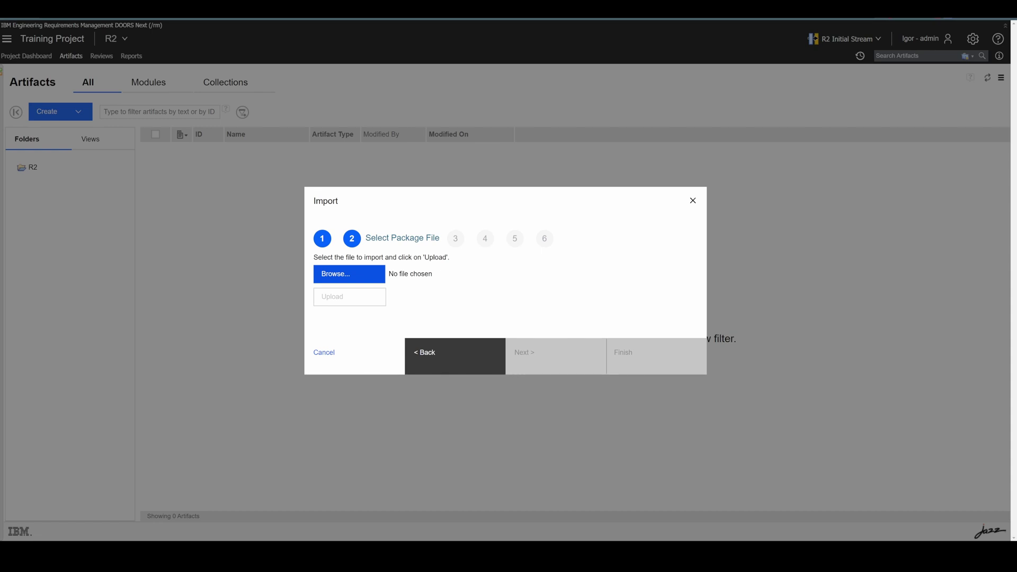
left_click(339, 297)
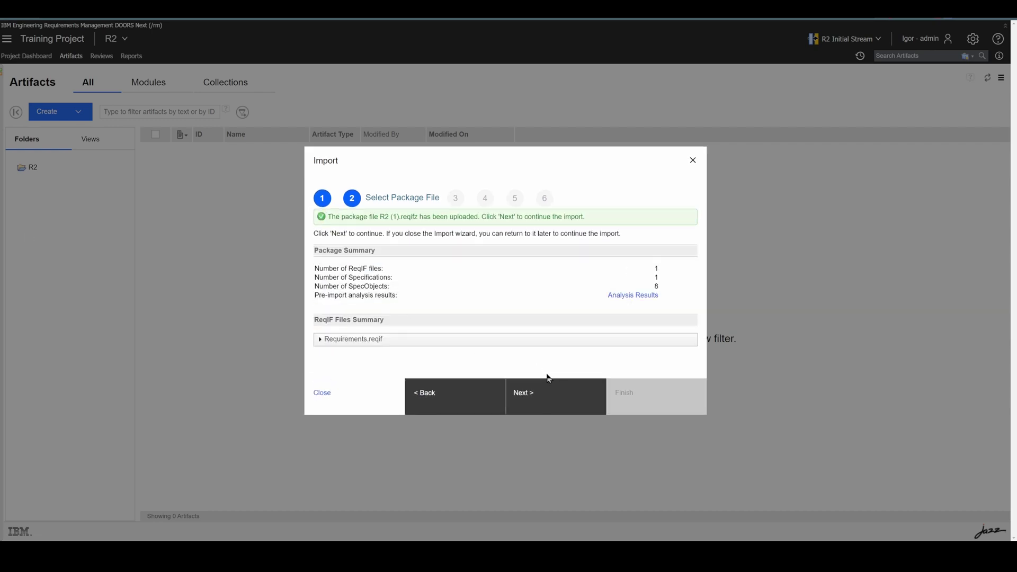
left_click(375, 338)
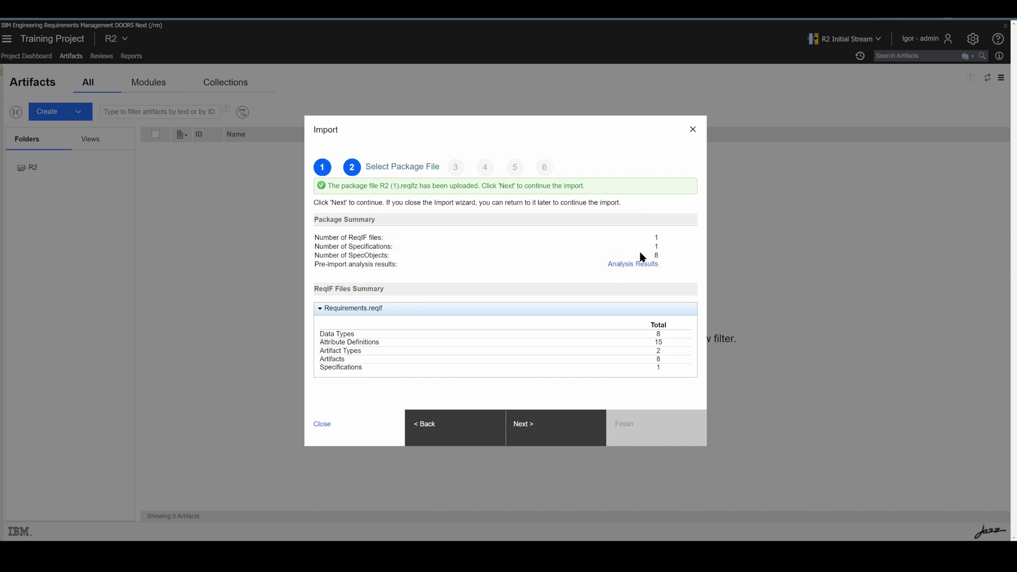
left_click(563, 435)
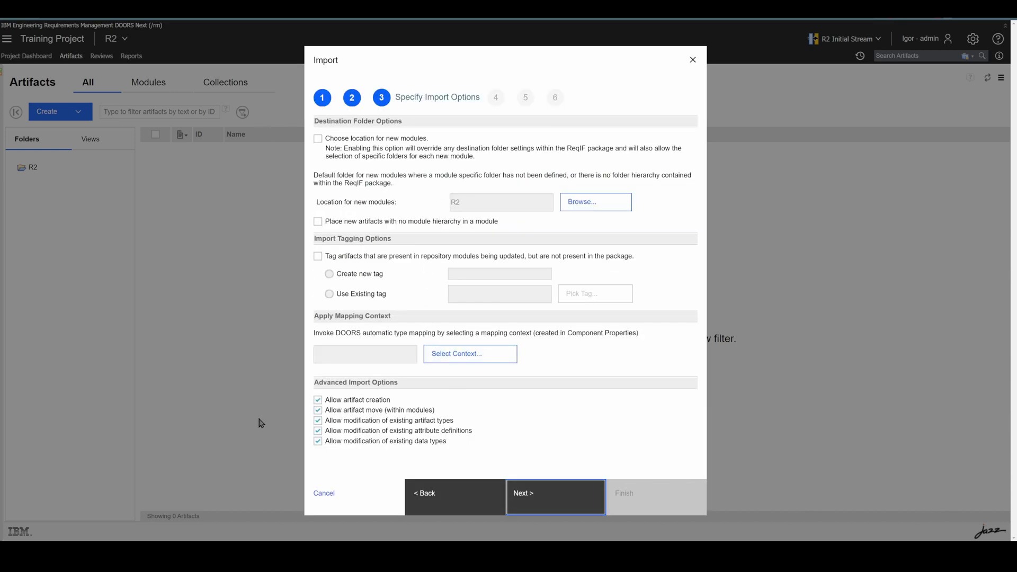
Import the AMR Stakeholder Requirements Specification with default import options and all Stakeholder Requirement and Stakeholder Specification attributes
left_click(557, 500)
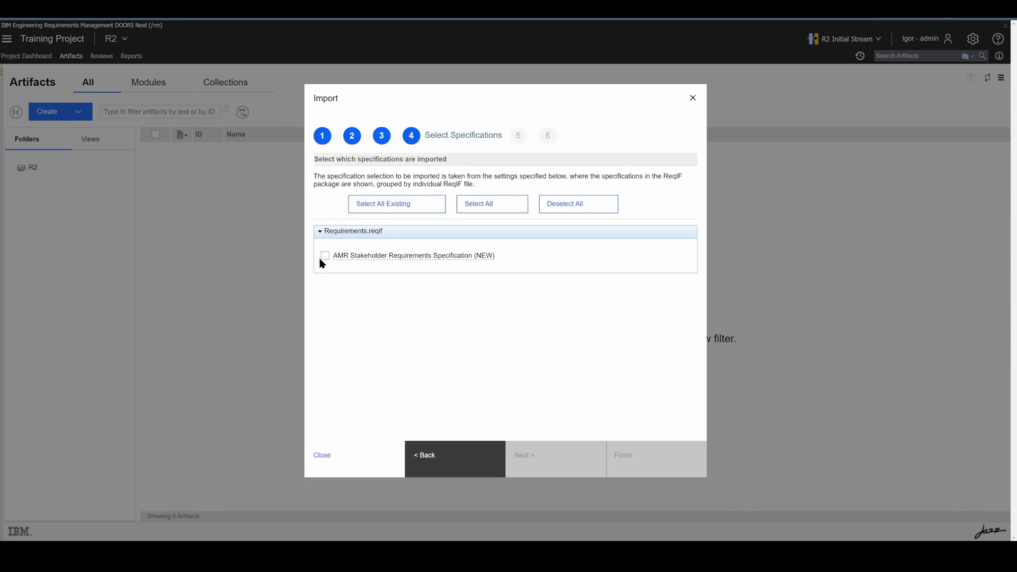
left_click(324, 256)
left_click(546, 459)
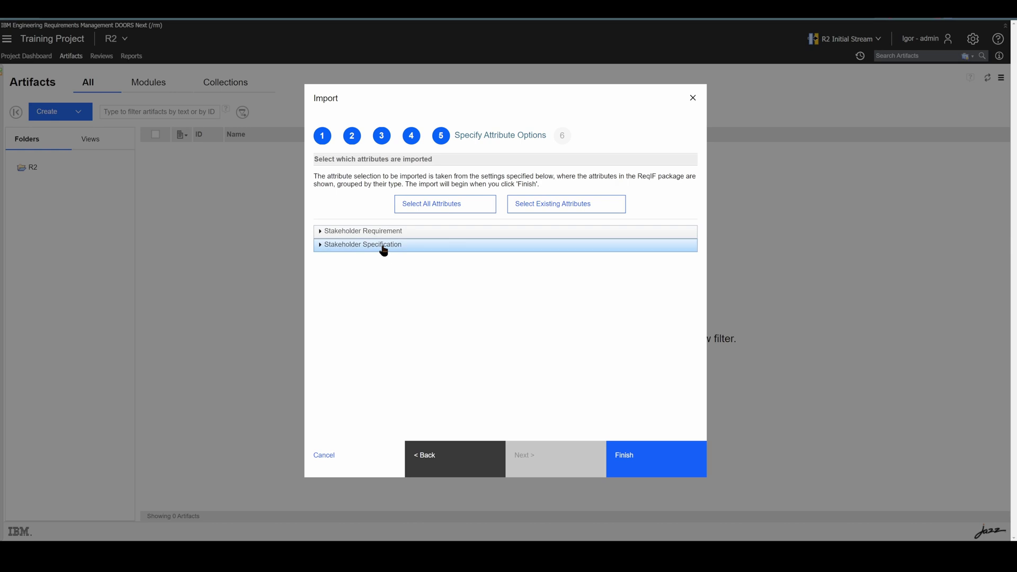
left_click(369, 231)
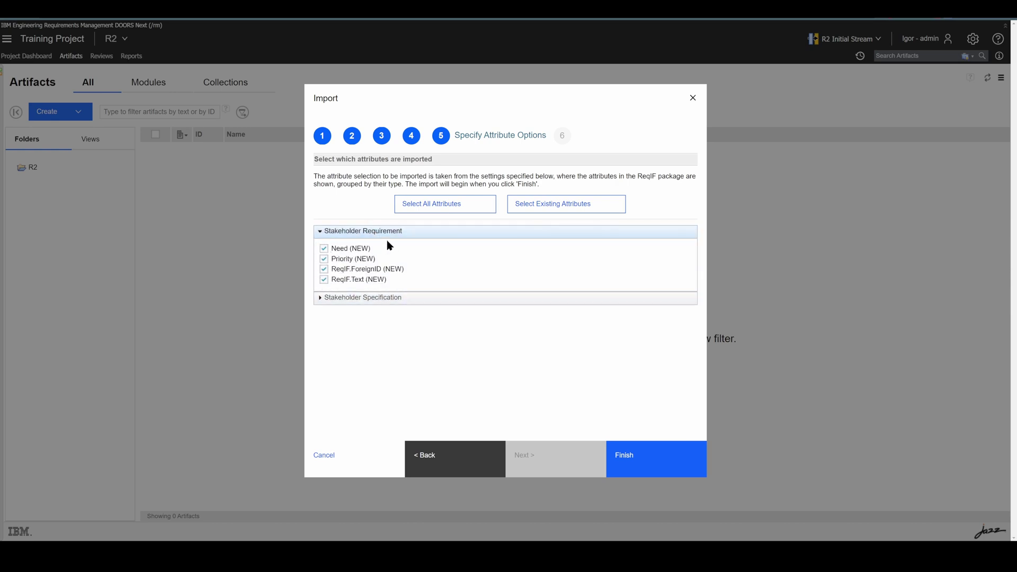
left_click(363, 297)
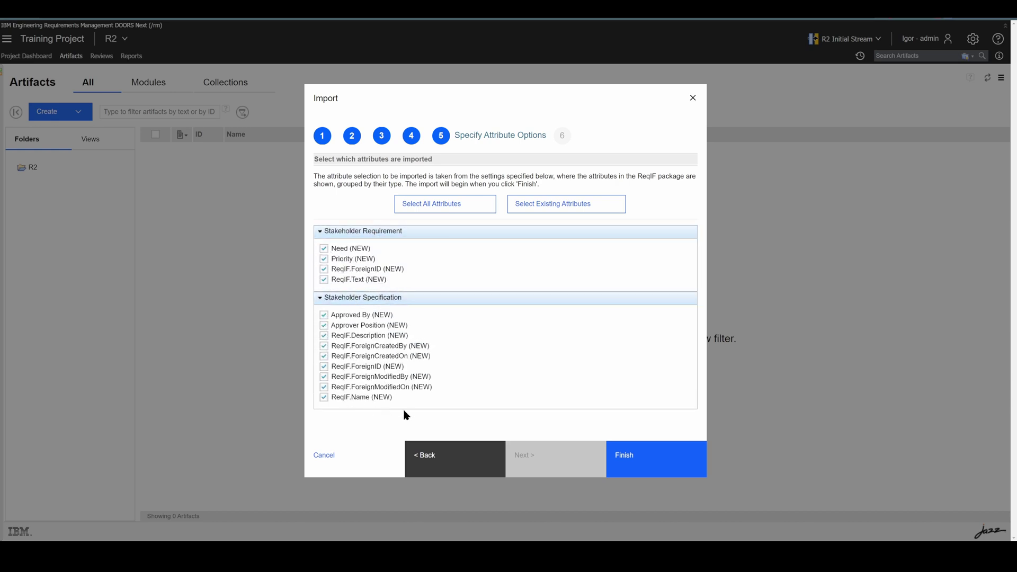
left_click(646, 464)
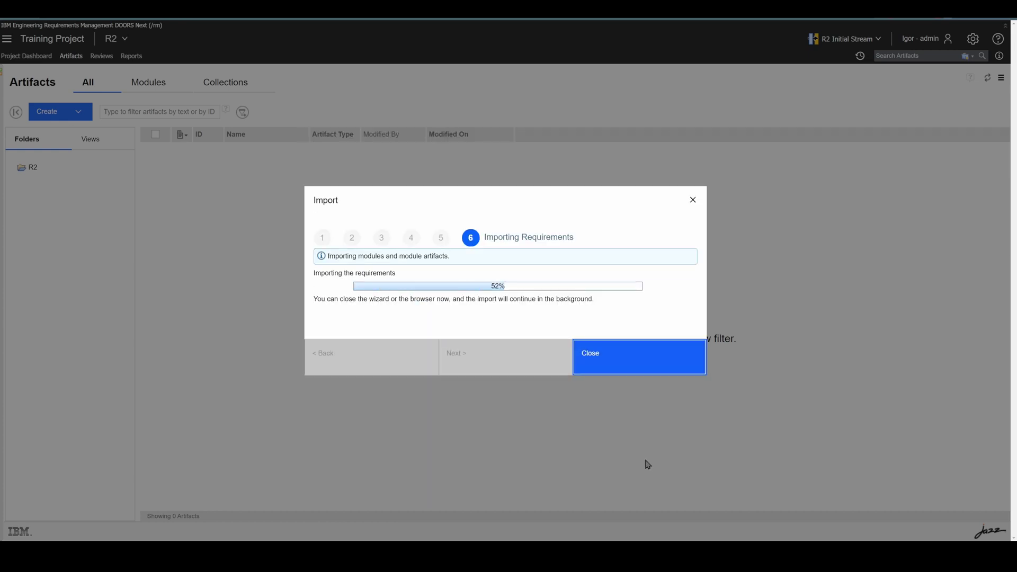
left_click(611, 363)
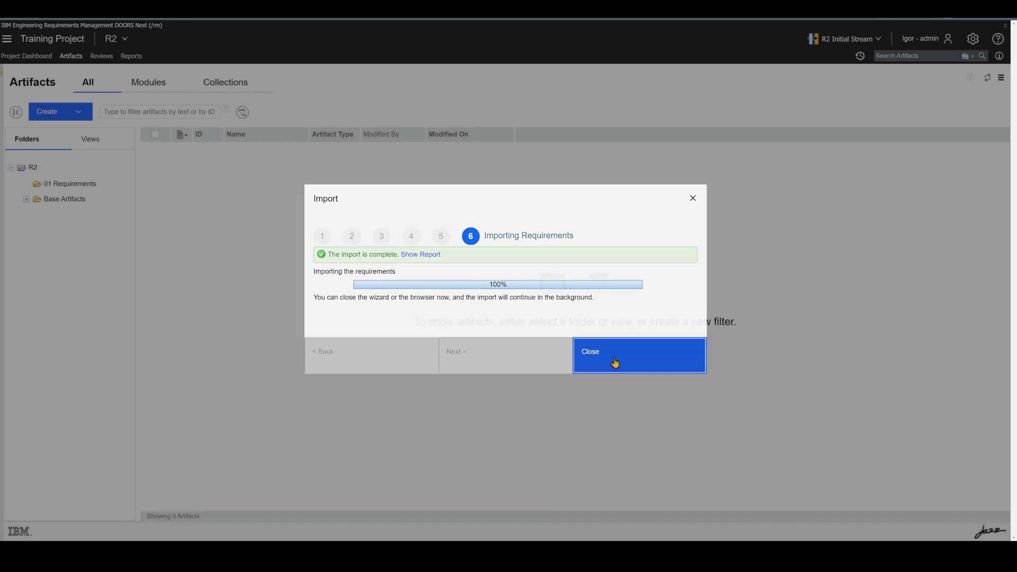
Open the imported AMR Stakeholder Requirements Specification module and show the Name column before Contents
left_click(149, 83)
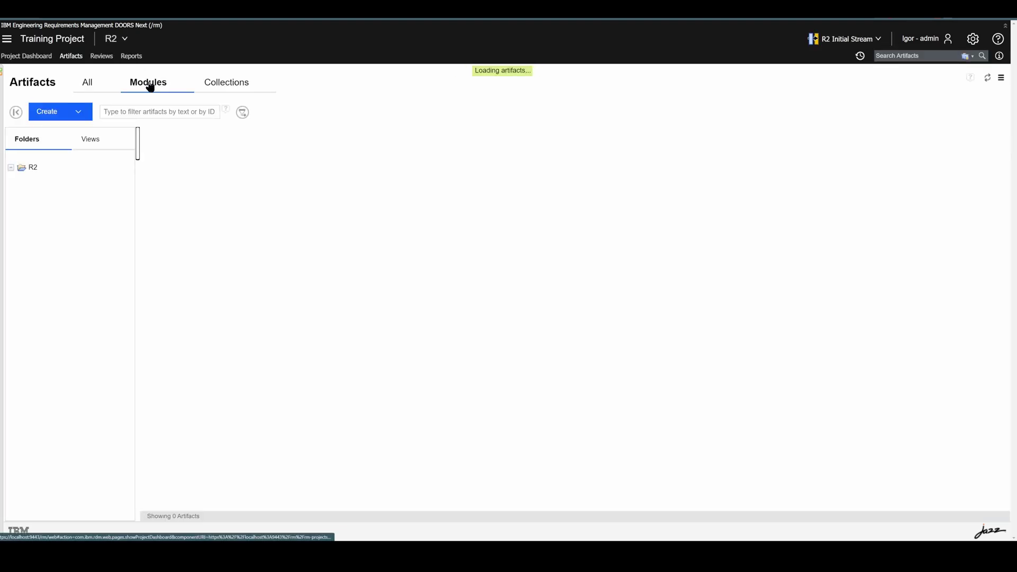
left_click(256, 155)
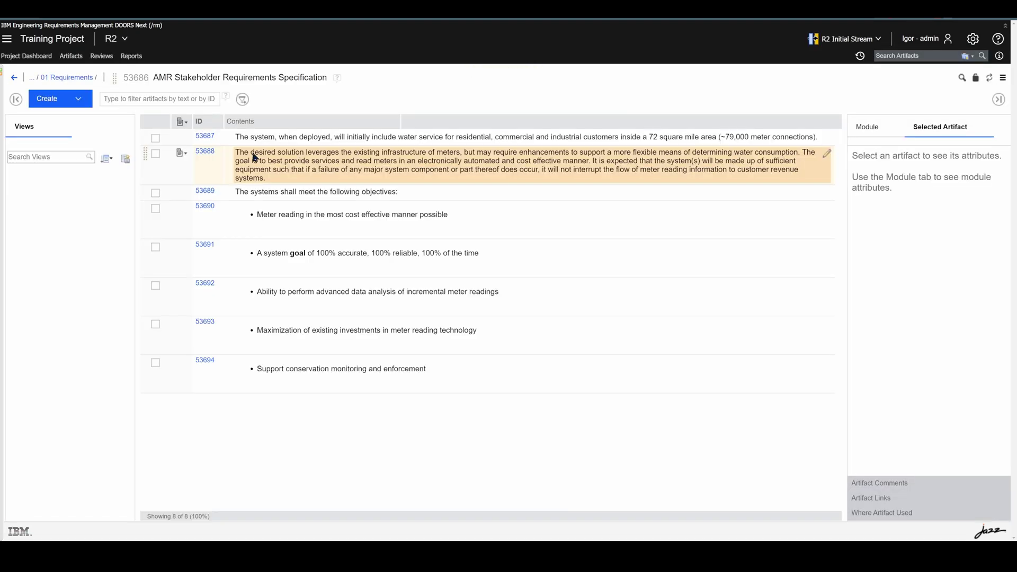
right_click(423, 123)
left_click(465, 207)
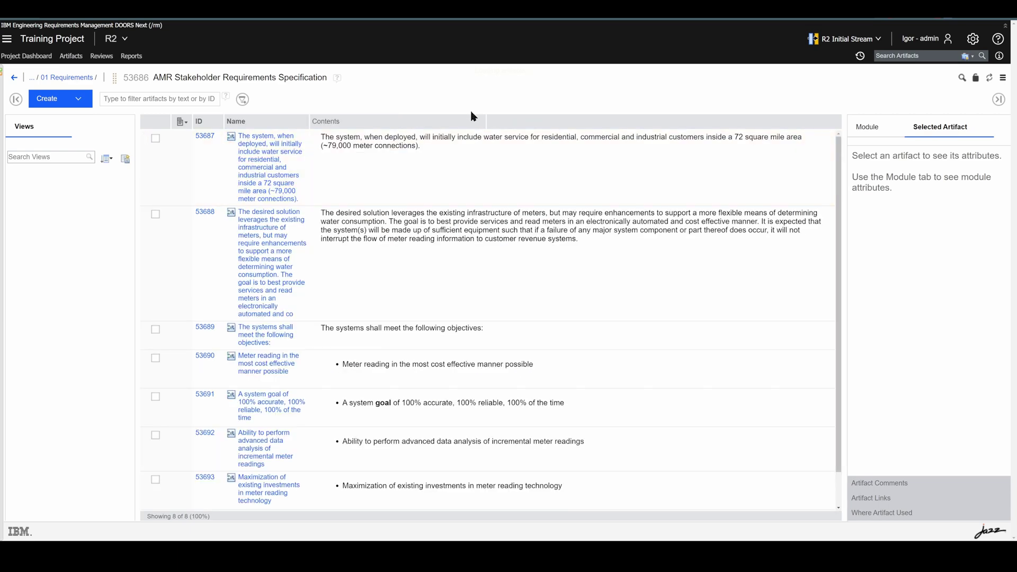
Add the Priority and Need attributes as columns to the module's display
right_click(503, 126)
left_click(530, 392)
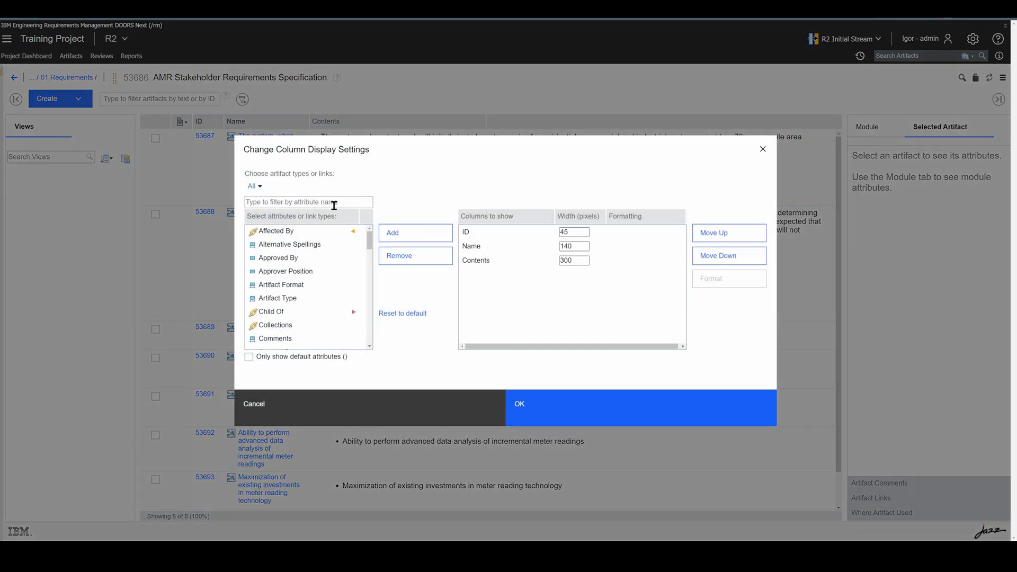
type("prio")
double_click(289, 231)
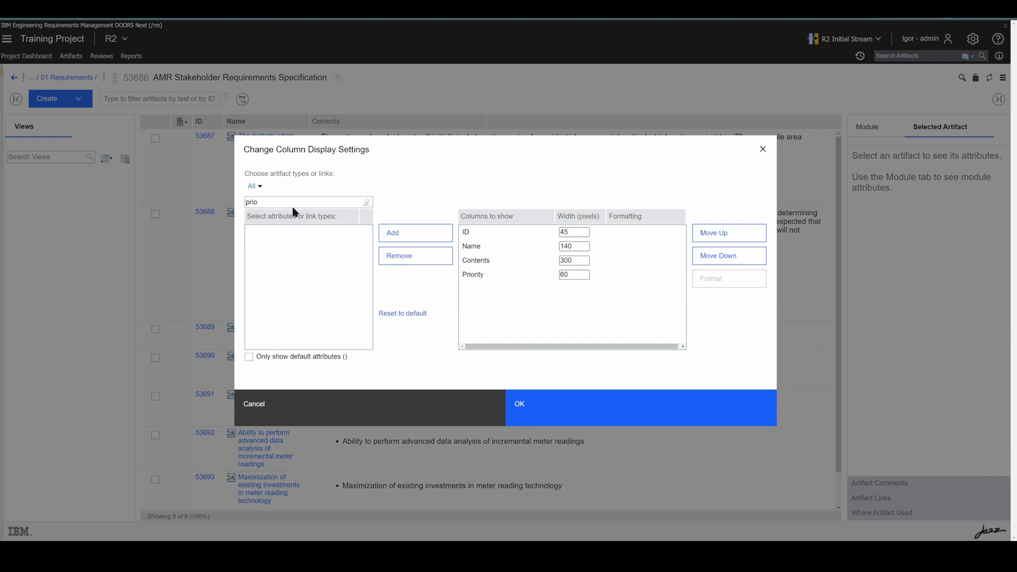
type("nee")
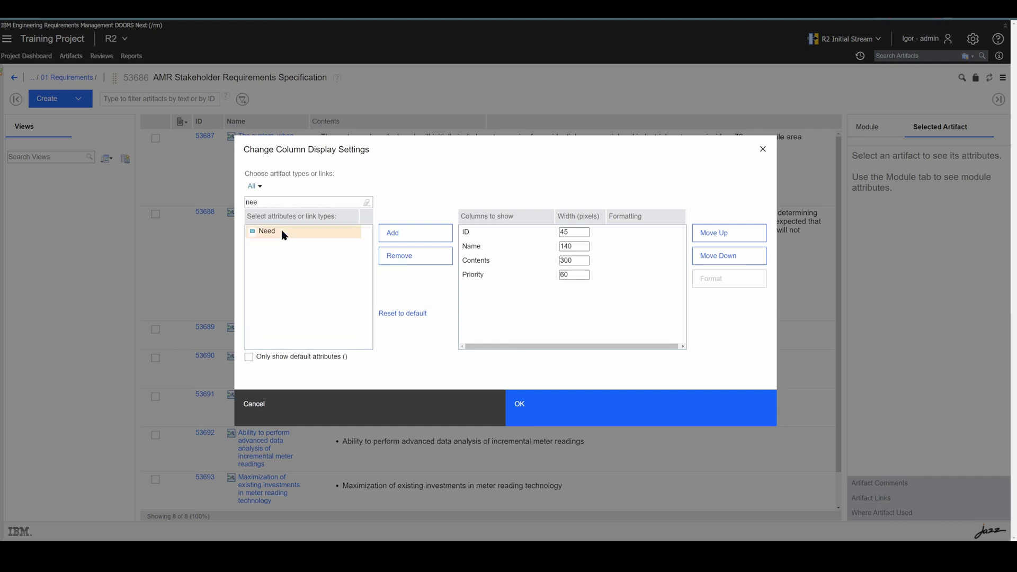
double_click(282, 232)
left_click(520, 407)
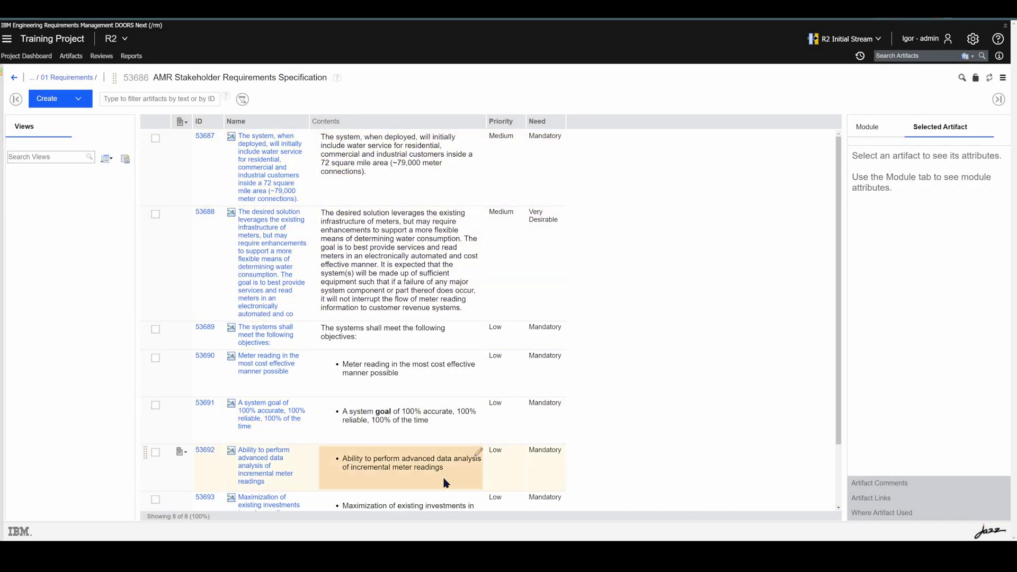
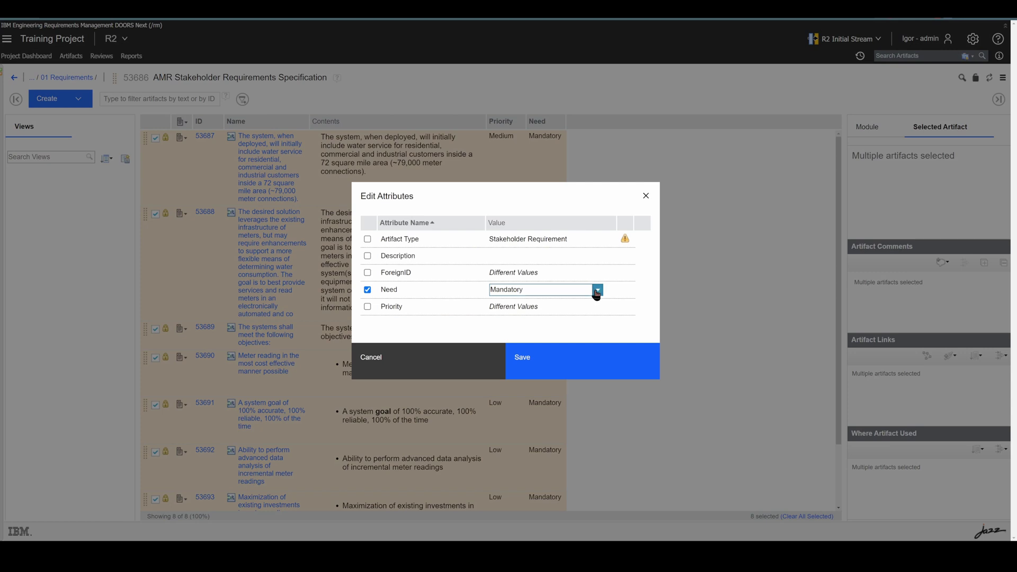
Set Need to Mandatory and Priority to High for all selected requirements, save, and review the module rows
left_click(597, 289)
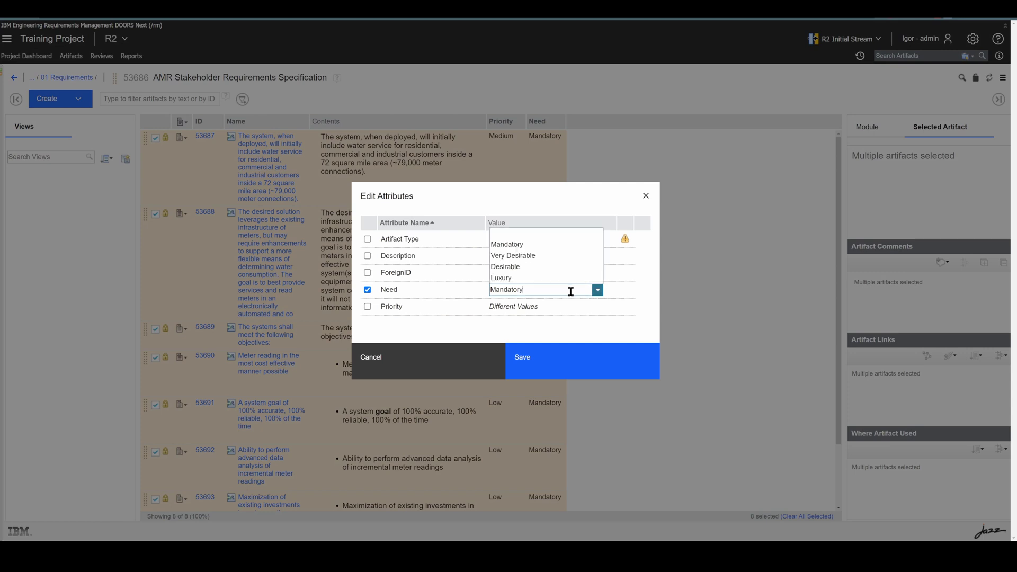
left_click(519, 244)
left_click(368, 306)
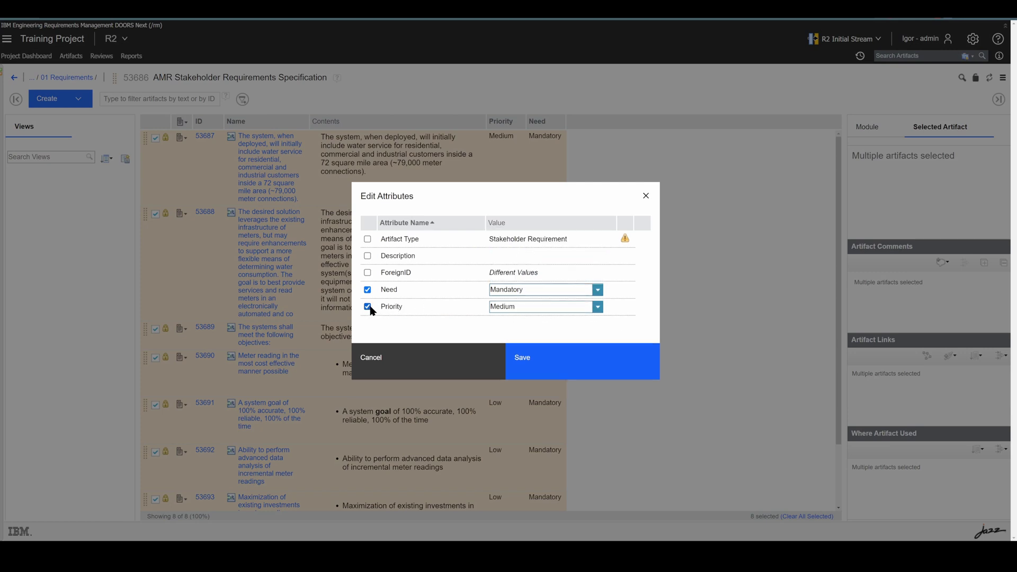
left_click(595, 307)
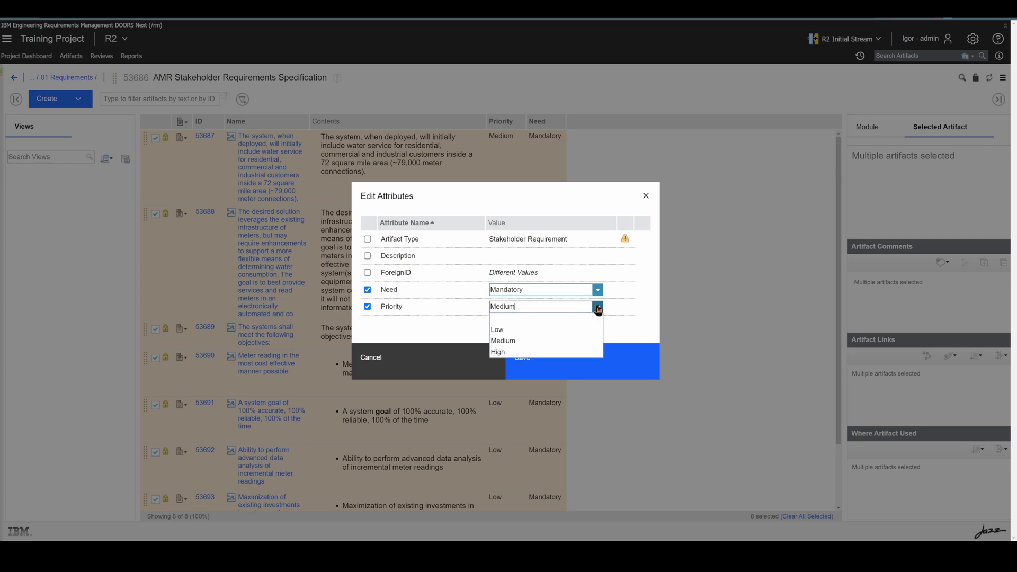
left_click(509, 352)
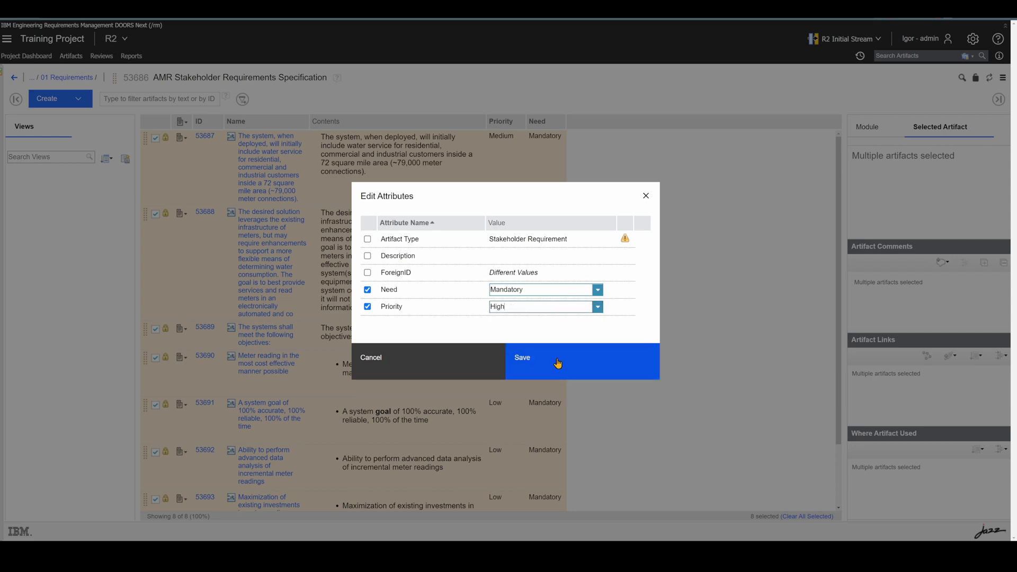
left_click(558, 364)
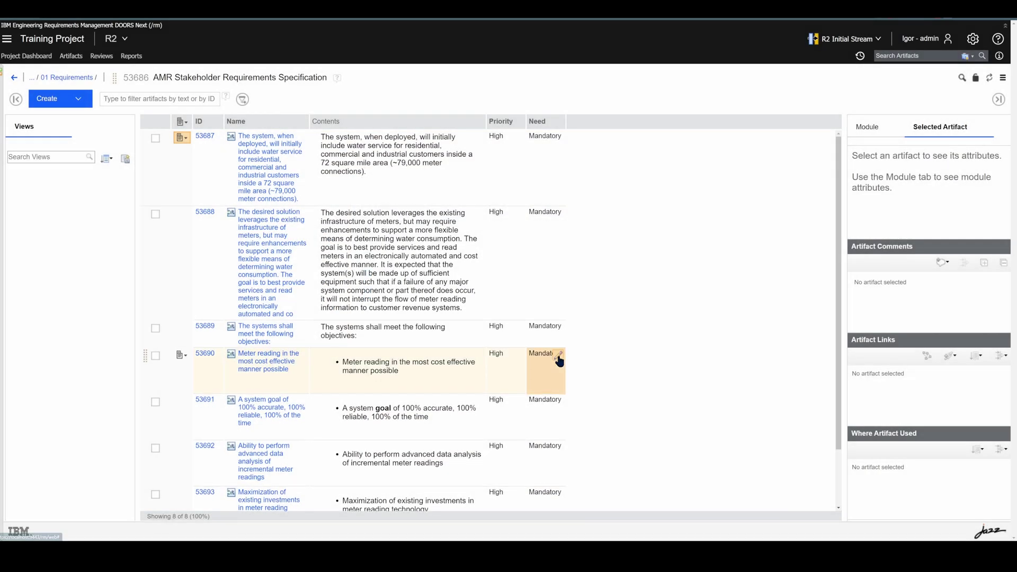
scroll(506, 238, "down", 2)
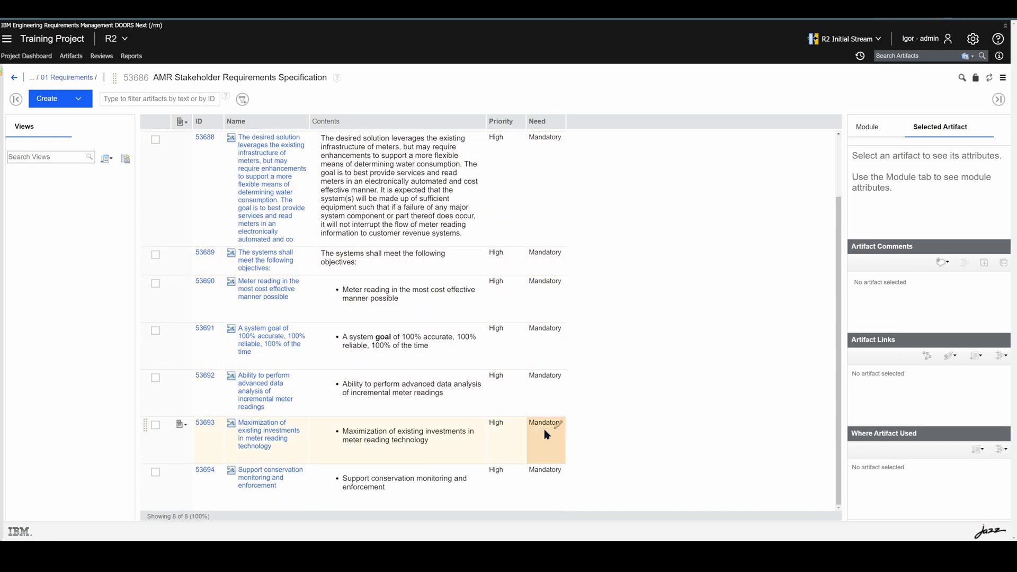
Open the R2 component's ReqIF definitions and select the definition created from the R2 (1) import
left_click(975, 39)
left_click(901, 75)
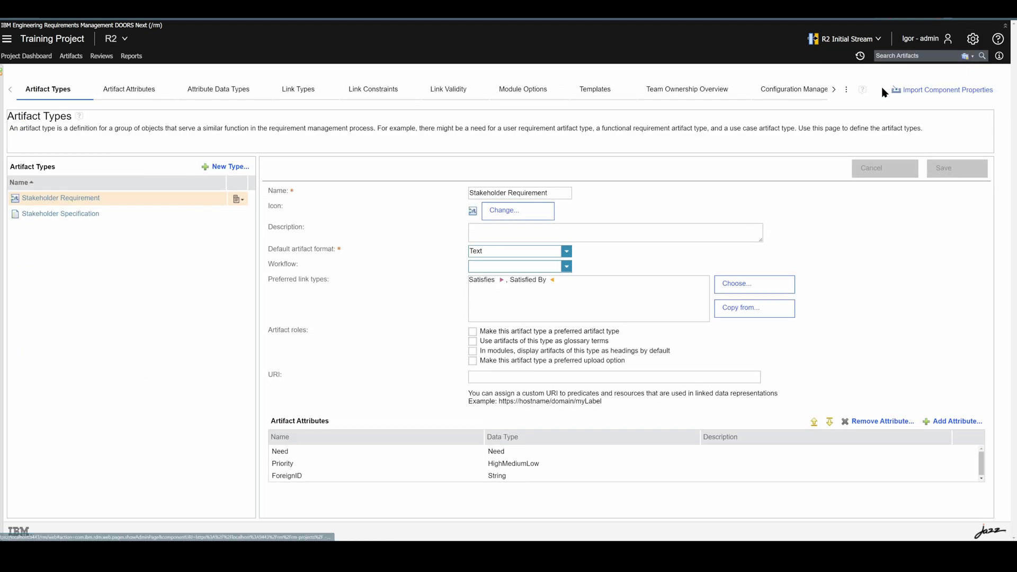
left_click(833, 89)
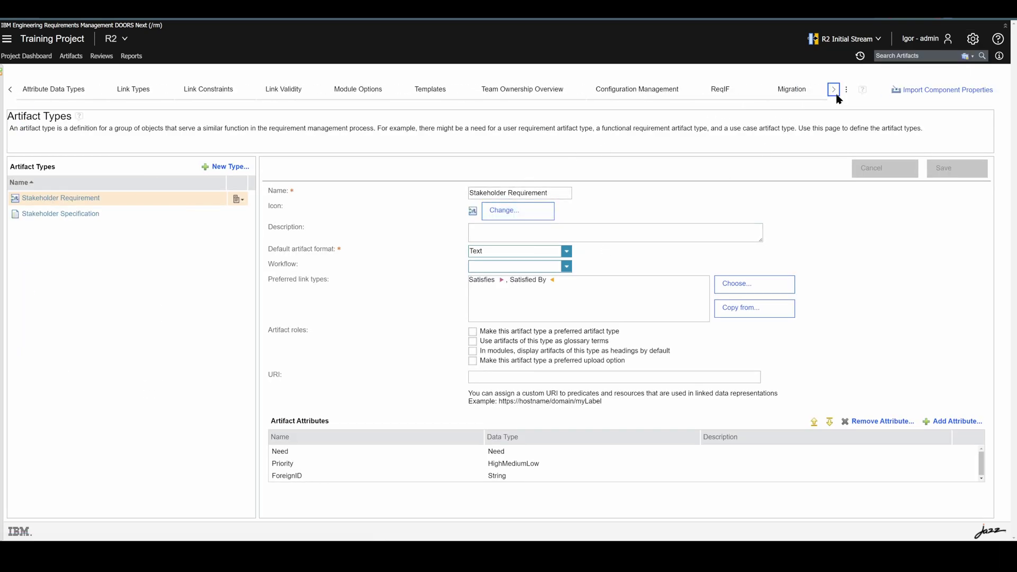
left_click(833, 89)
left_click(615, 90)
left_click(100, 204)
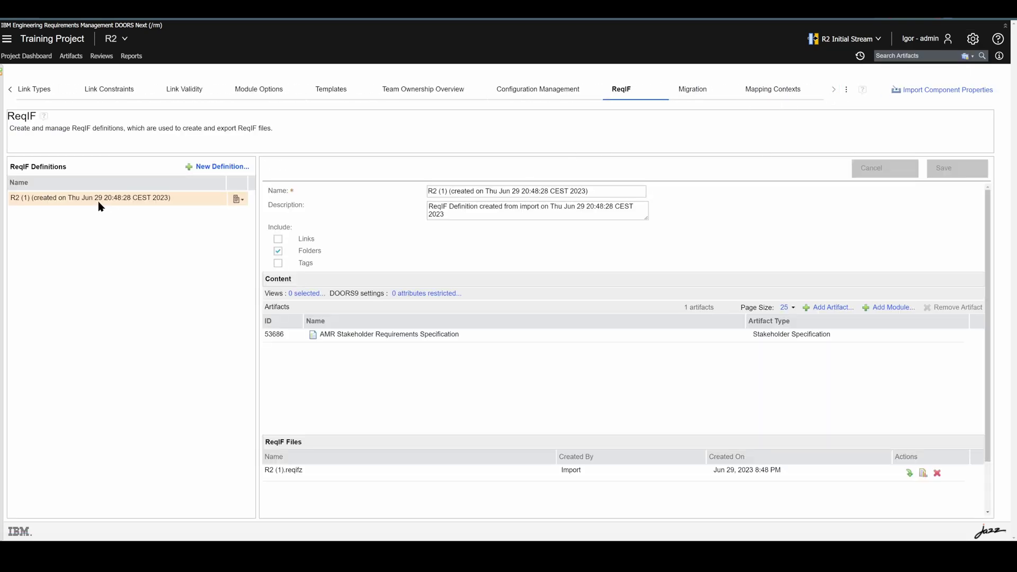
Export the R2 (1) ReqIF definition and download the resulting ReqIF file
left_click(238, 200)
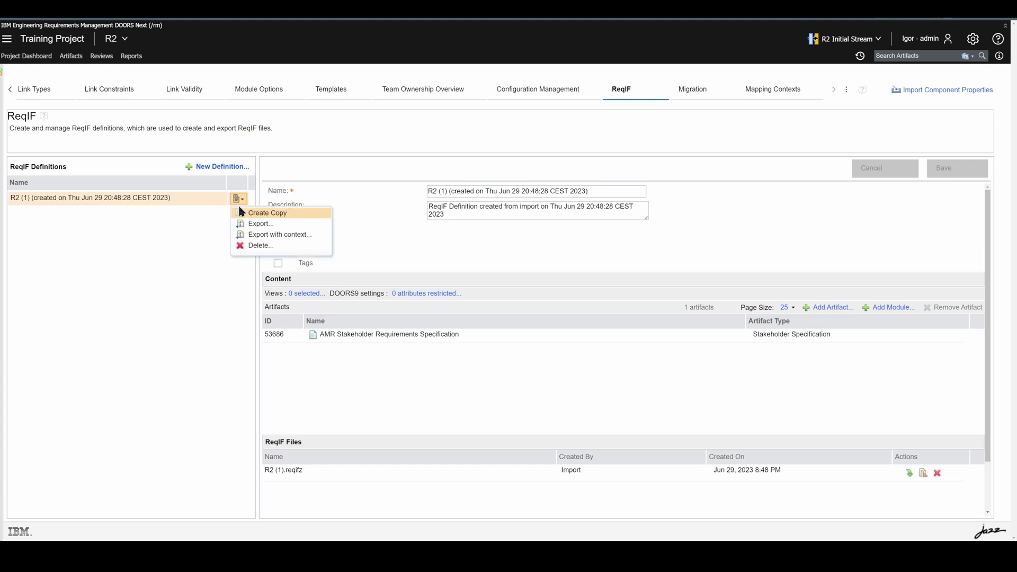
left_click(249, 222)
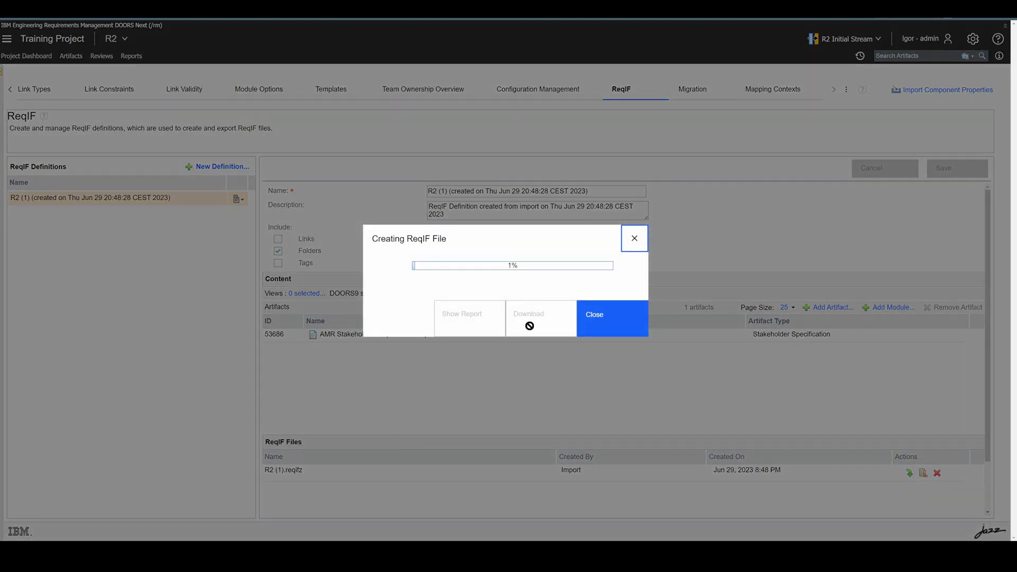
left_click(529, 324)
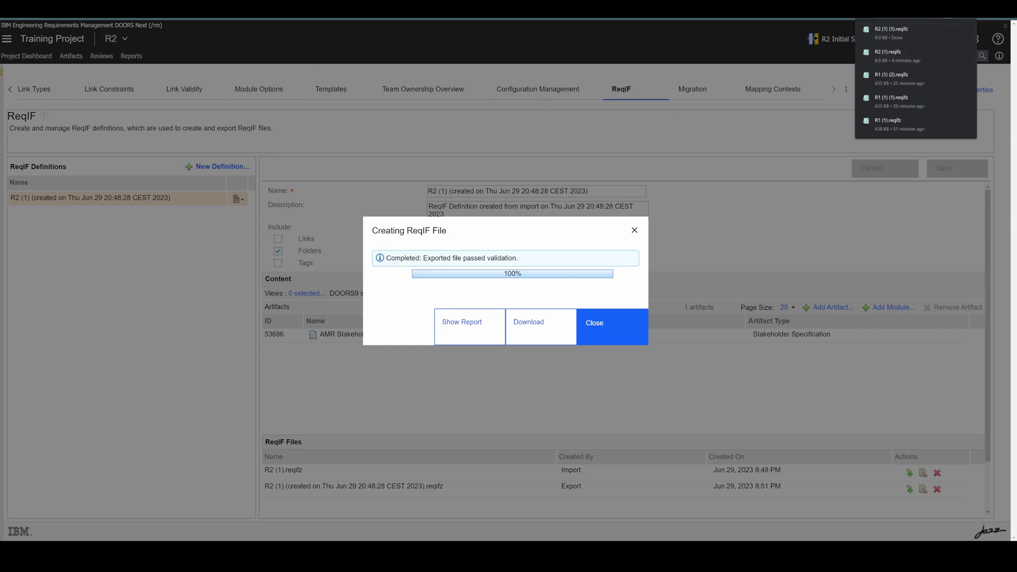
left_click(614, 335)
Switch to the TrainingProject component and list its modules
left_click(116, 38)
left_click(140, 70)
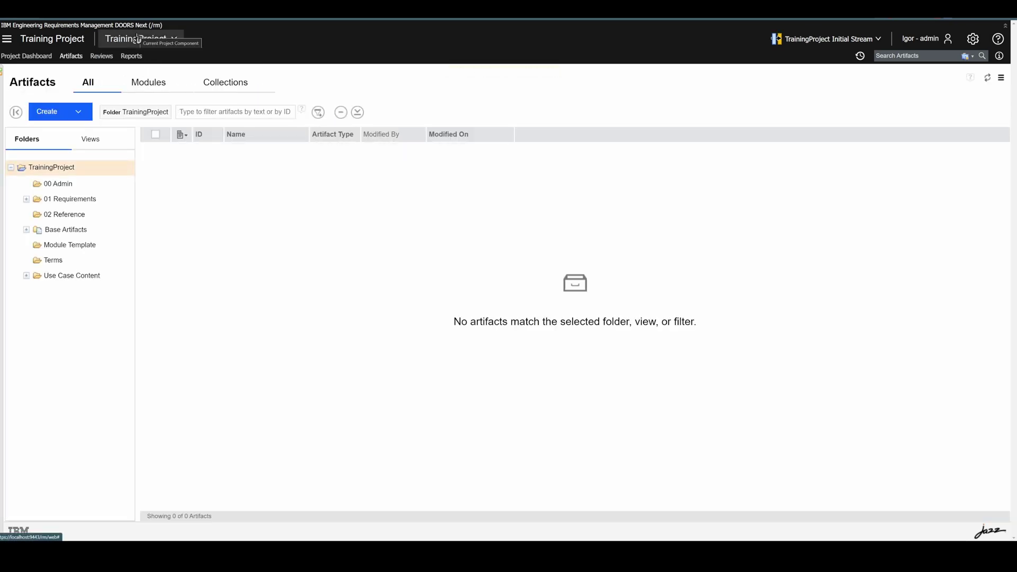
left_click(156, 85)
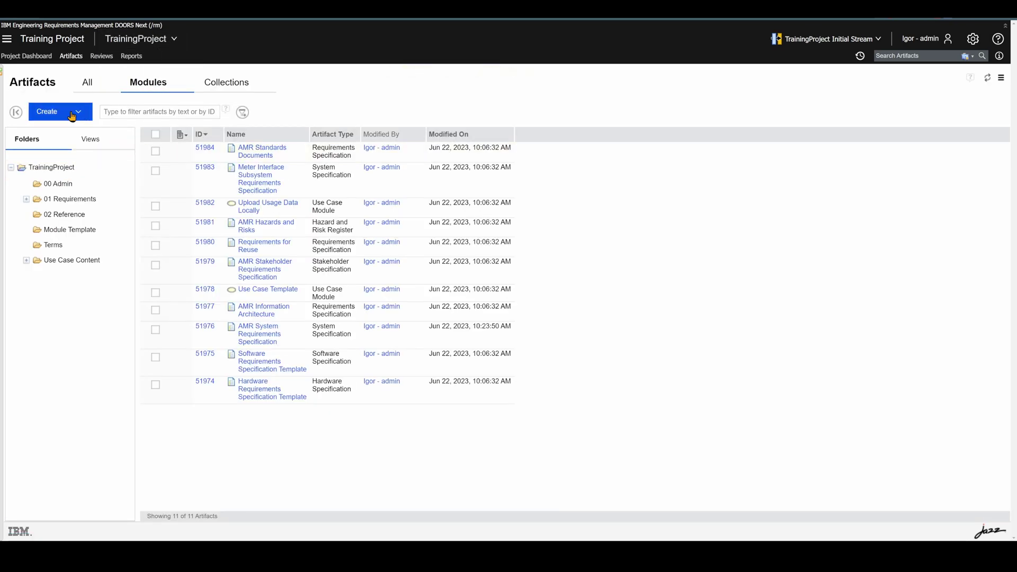
Start an advanced import from a ReqIF file and upload R2 (1) (1).reqifz as the package
left_click(74, 111)
left_click(75, 221)
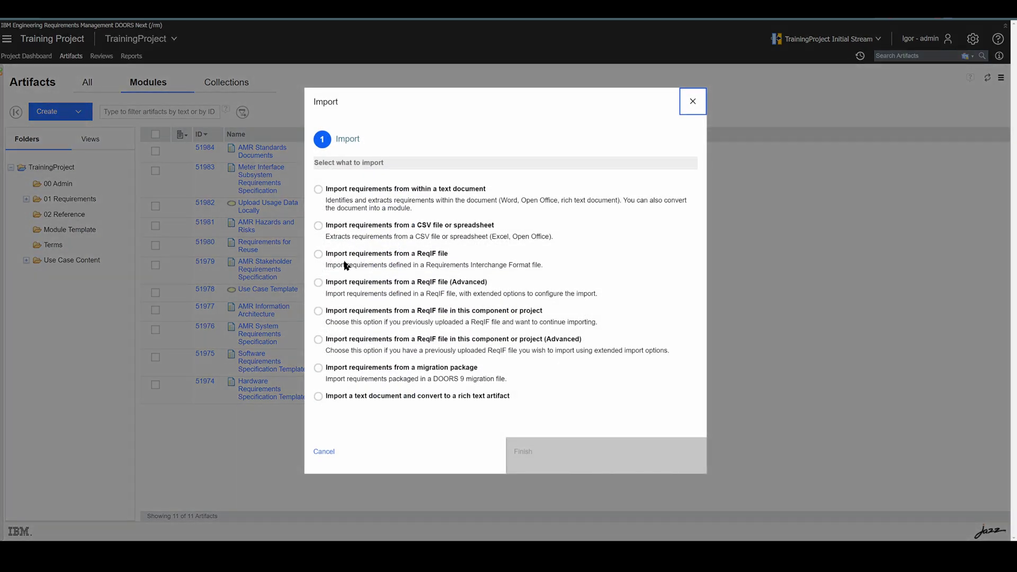
left_click(409, 292)
left_click(552, 462)
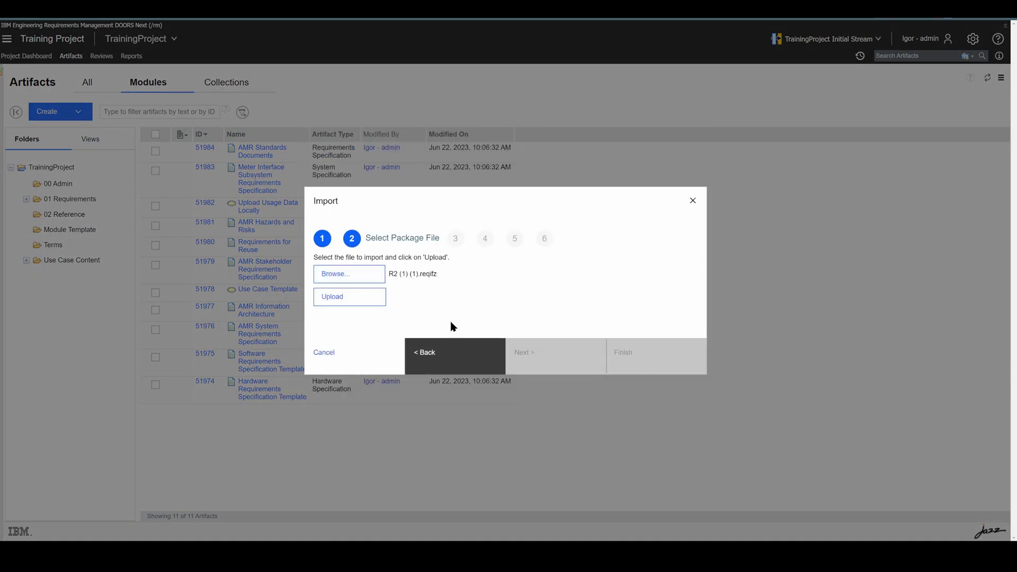
left_click(350, 297)
left_click(579, 405)
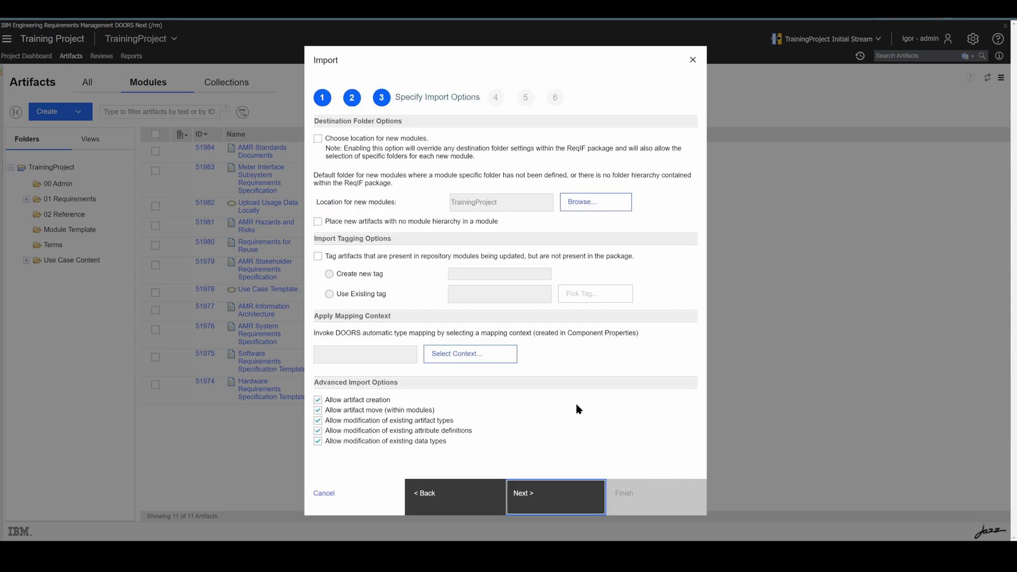
Import the AMR Stakeholder Requirements Specification from the package with the default import options
left_click(556, 507)
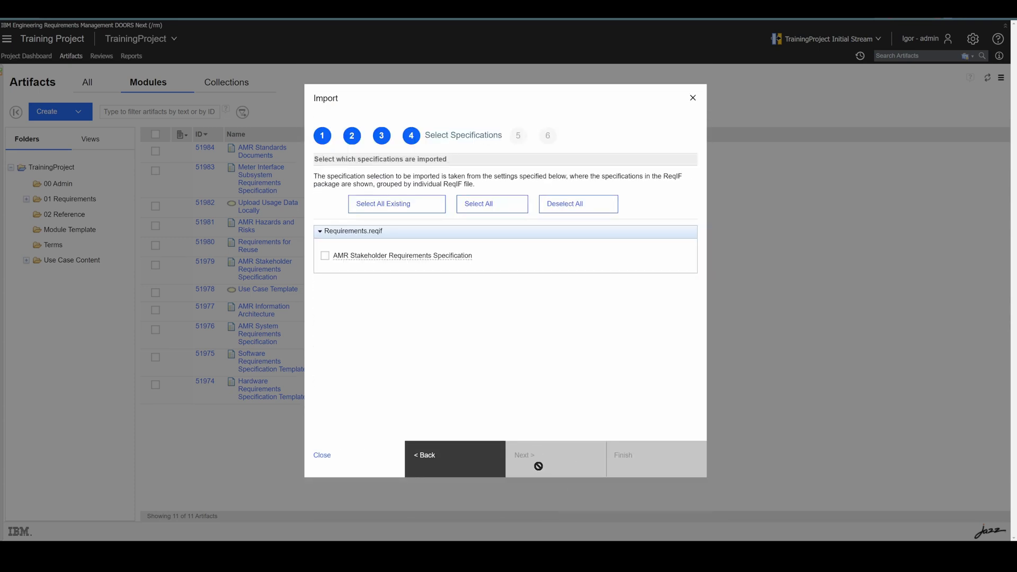
left_click(415, 258)
left_click(534, 454)
left_click(638, 461)
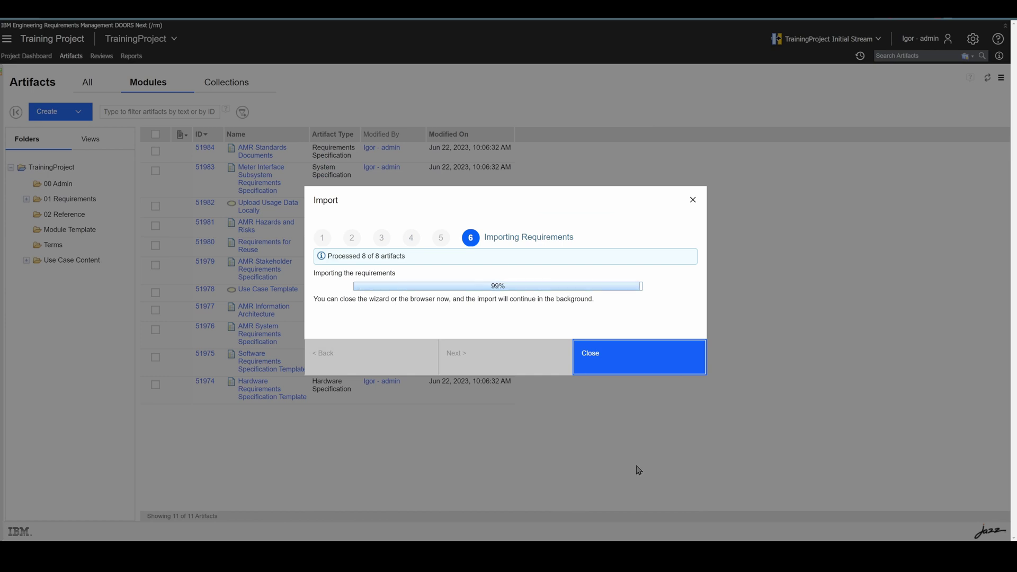
left_click(604, 357)
Open the AMR Stakeholder Requirements Specification module and review the Priority and Need values of its requirements
left_click(256, 269)
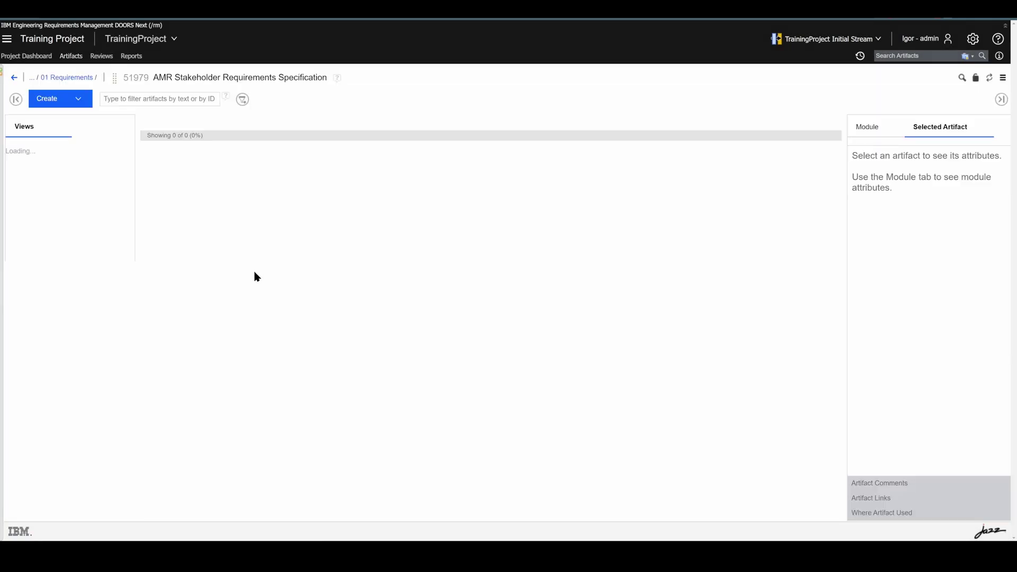
scroll(460, 441, "down", 2)
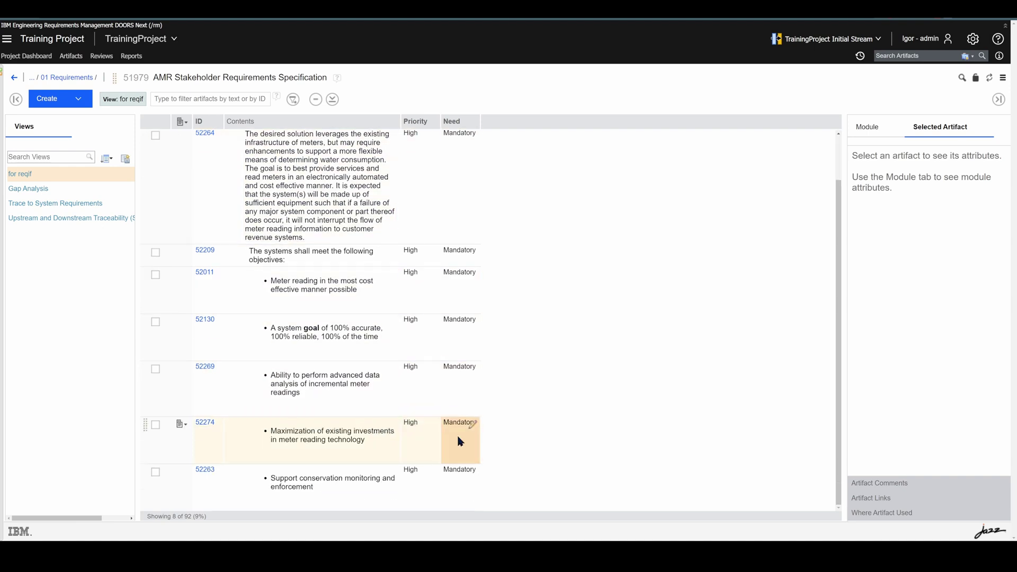
scroll(445, 270, "up", 2)
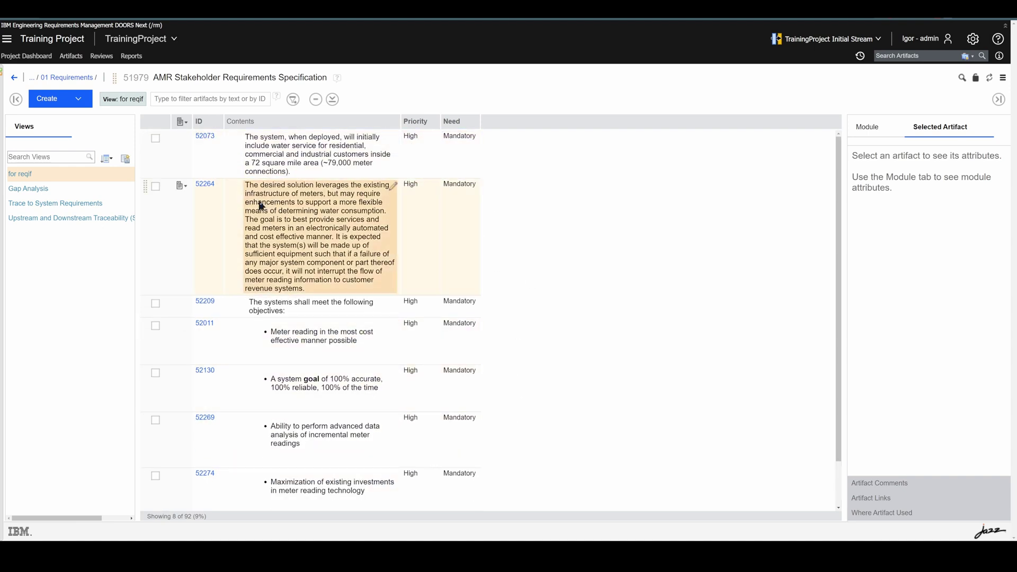